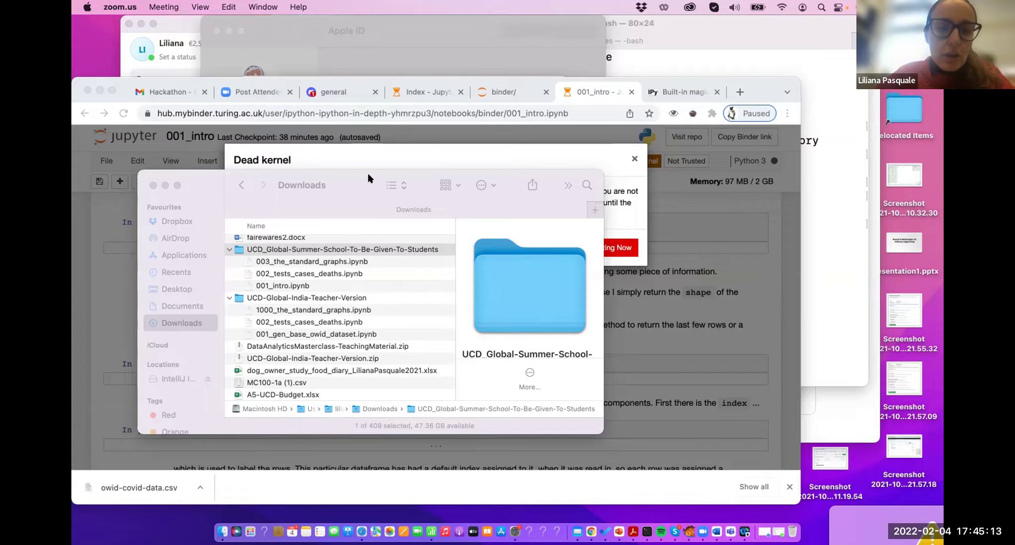
- Bring the Downloads window forward, move it higher, and select 001_intro.ipynb in the UCD_Global-Summer-School-To-Be-Given-To-Students folder
{"action": "left_click", "coordinate": [338, 185]}
{"action": "left_click_drag", "start_coordinate": [338, 185], "coordinate": [307, 114]}
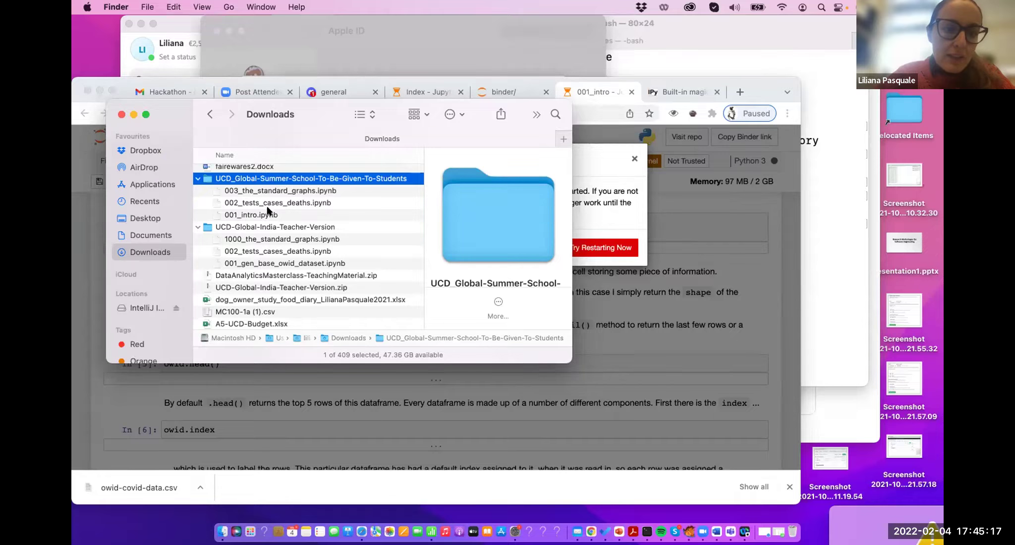
{"action": "left_click", "coordinate": [264, 214]}
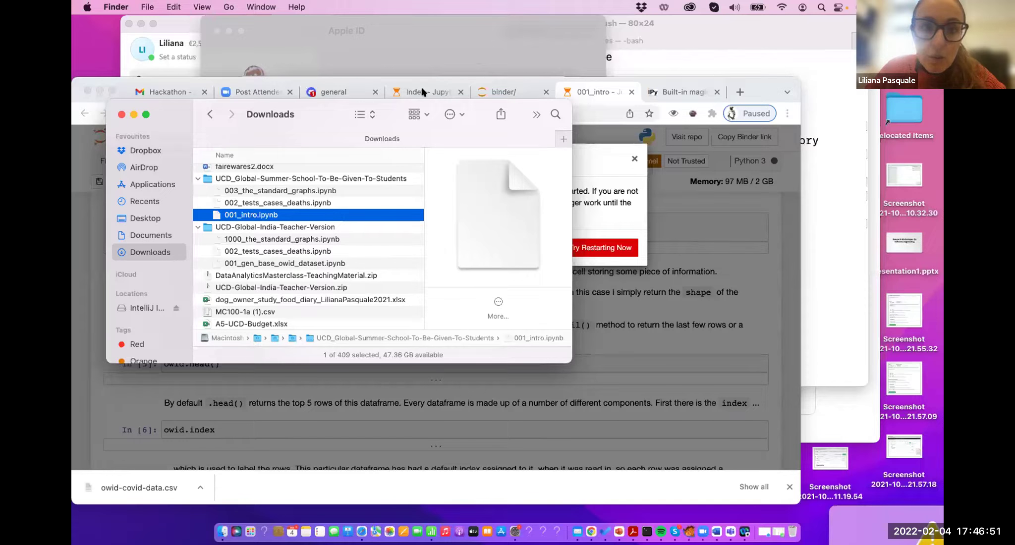
- Open the jupyter.org/try link posted in the Discord general channel and show the Applications section with Jupyter Notebook
{"action": "left_click", "coordinate": [337, 91]}
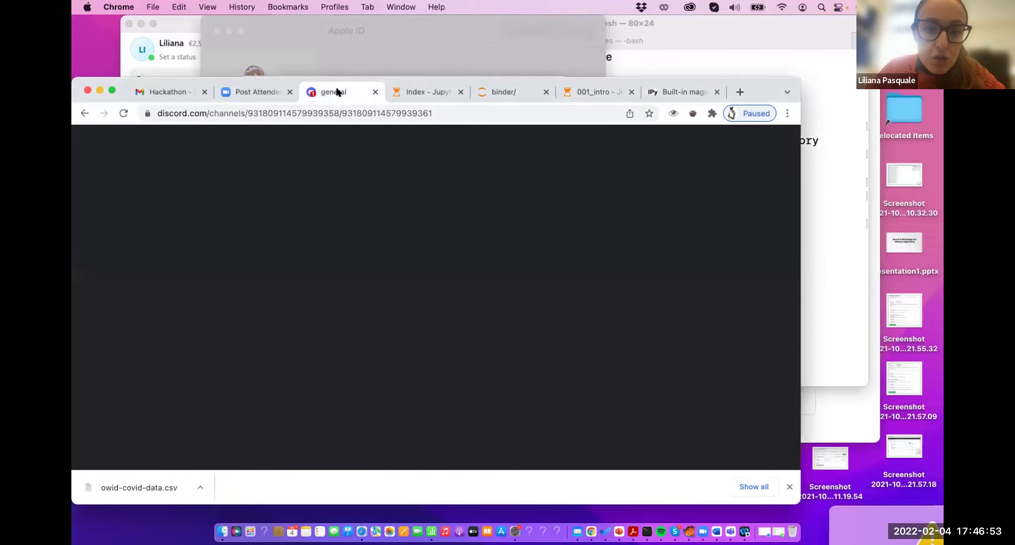
{"action": "scroll", "coordinate": [516, 248], "scroll_direction": "up", "scroll_amount": 5}
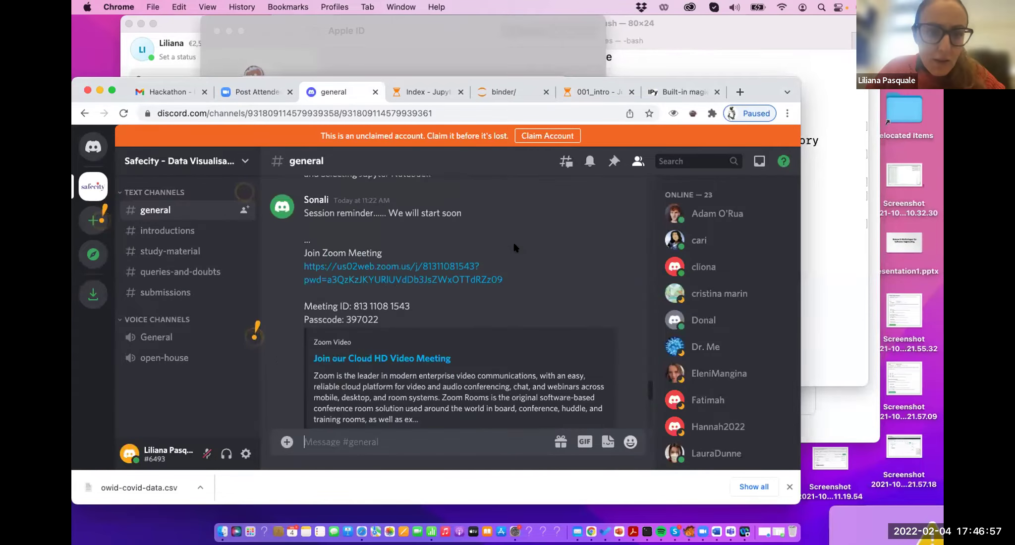
{"action": "scroll", "coordinate": [514, 247], "scroll_direction": "up", "scroll_amount": 6}
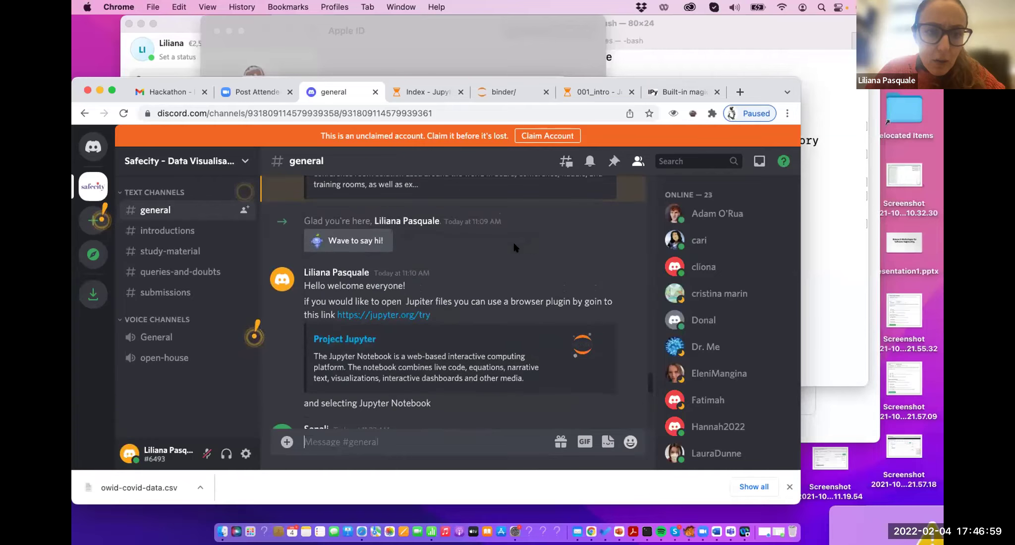
{"action": "scroll", "coordinate": [513, 248], "scroll_direction": "down", "scroll_amount": 1}
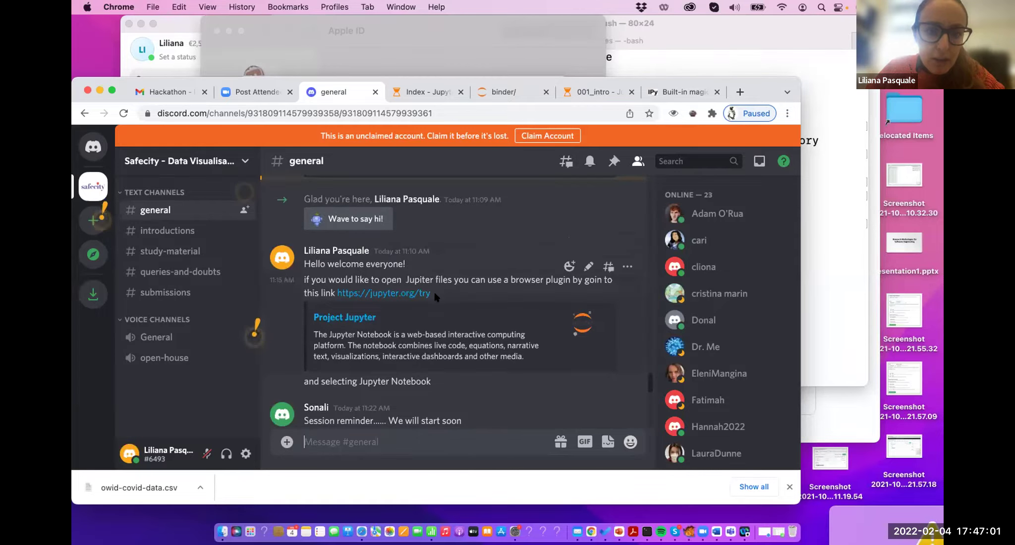
{"action": "left_click_drag", "start_coordinate": [431, 293], "coordinate": [336, 292]}
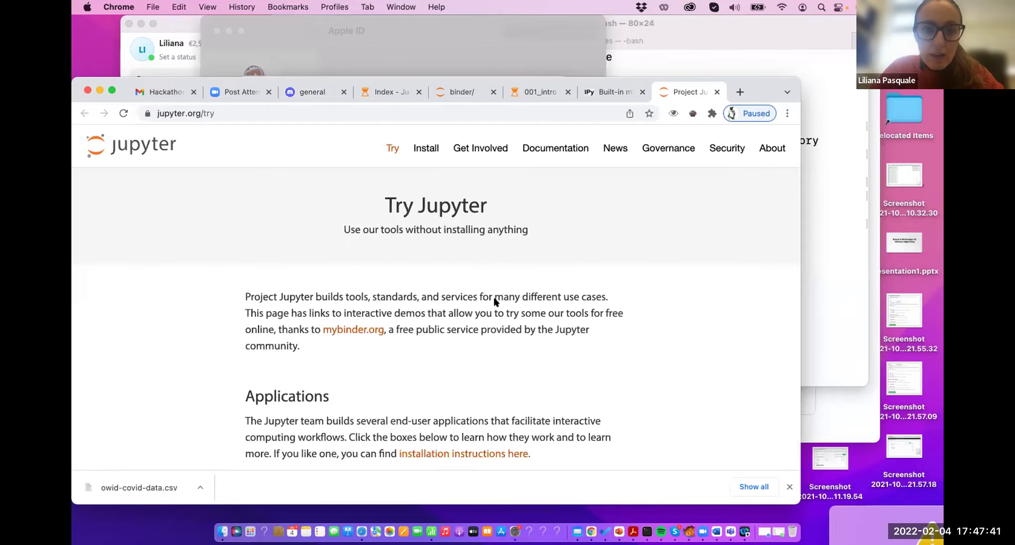
{"action": "scroll", "coordinate": [511, 267], "scroll_direction": "down", "scroll_amount": 5}
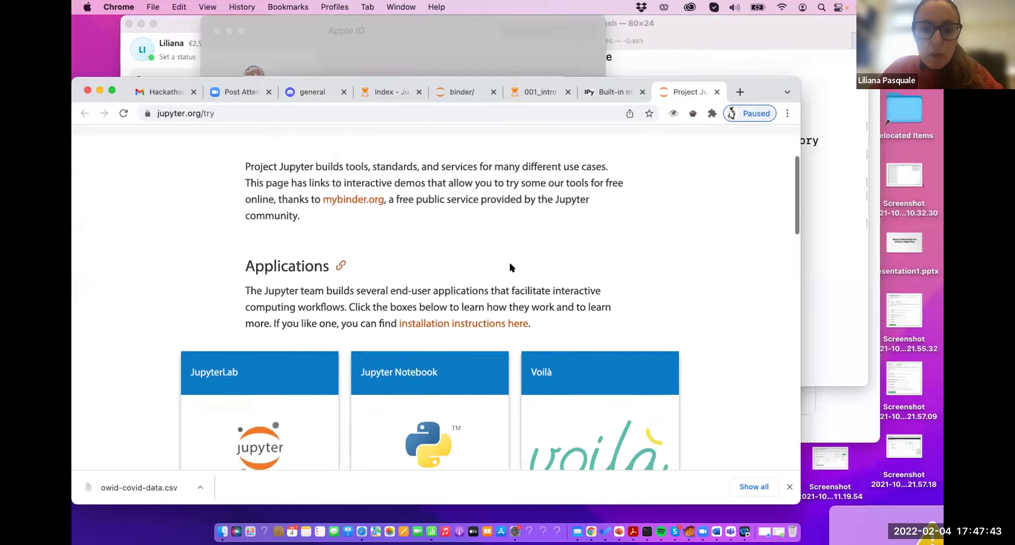
{"action": "scroll", "coordinate": [510, 267], "scroll_direction": "down", "scroll_amount": 4}
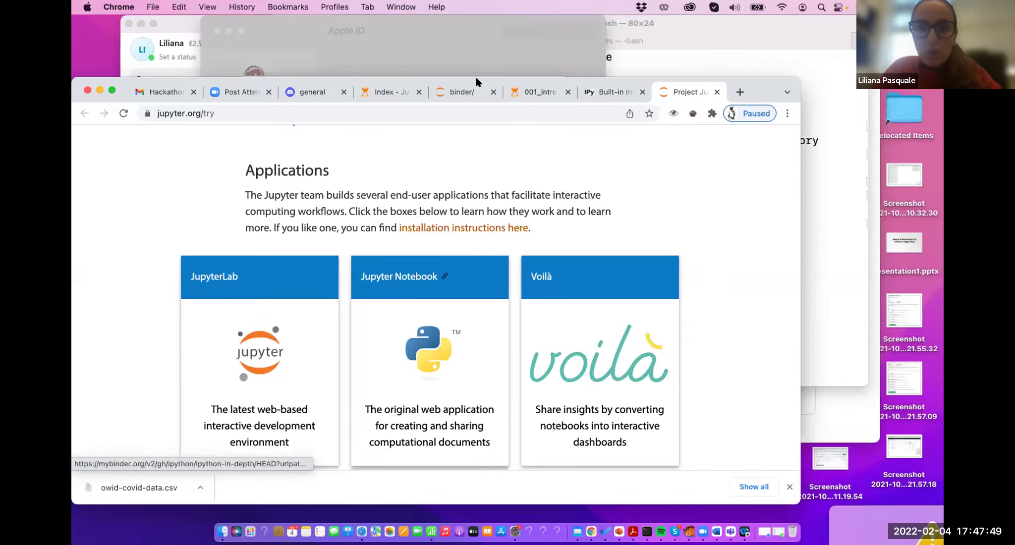
- Dismiss the dead kernel dialog in the Index notebook without restarting and show the browser in full screen
{"action": "left_click", "coordinate": [386, 94]}
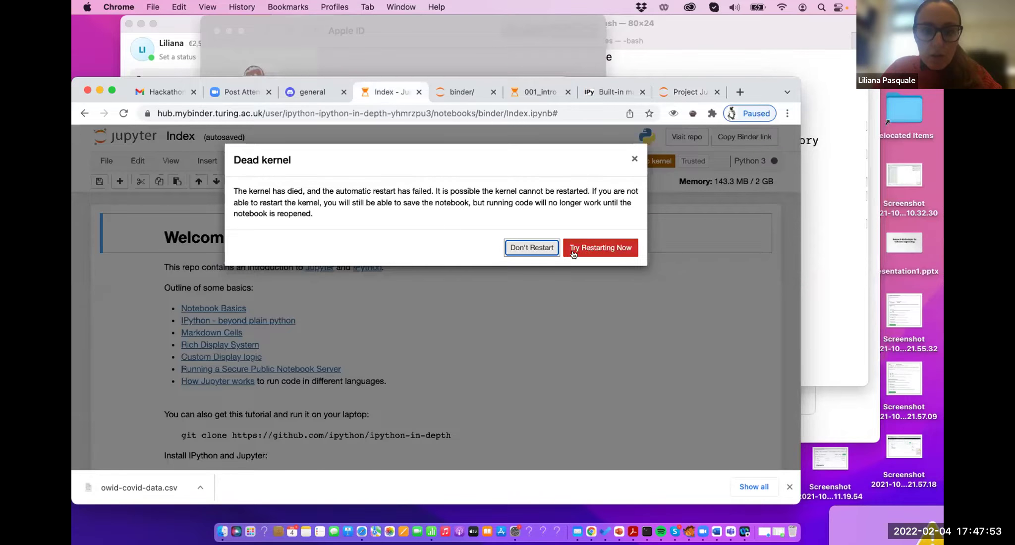
{"action": "left_click", "coordinate": [533, 248]}
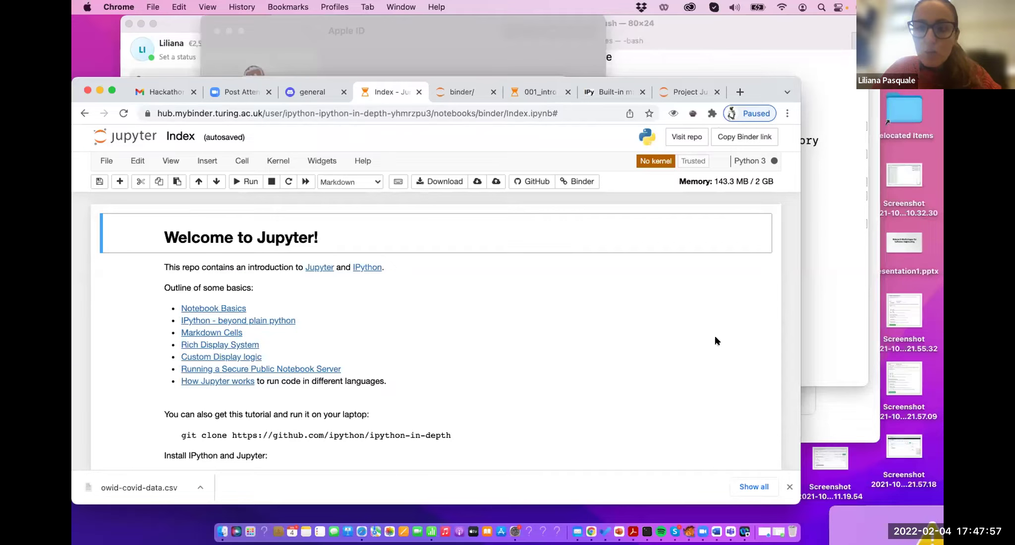
{"action": "left_click", "coordinate": [112, 90]}
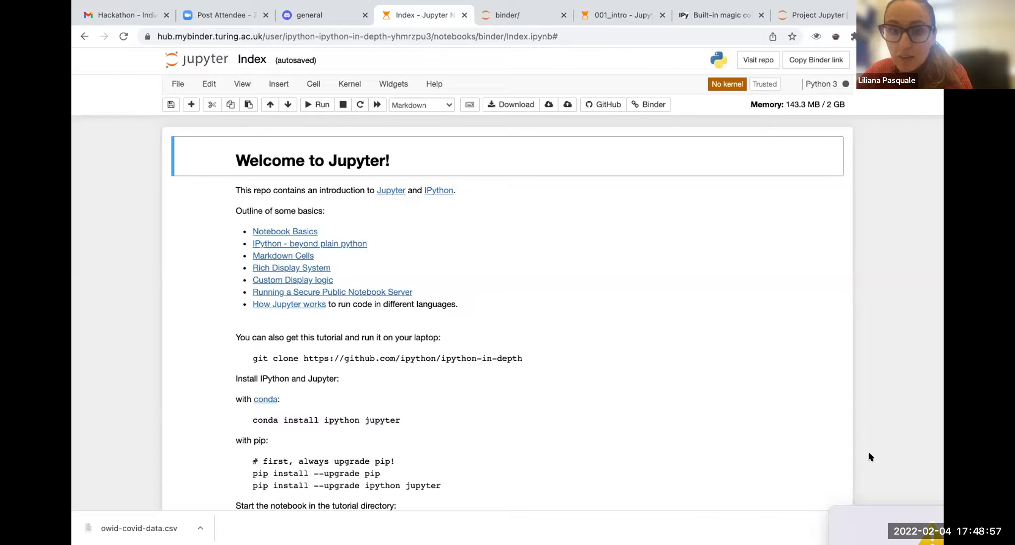
{"action": "key", "text": "super+ctrl+f"}
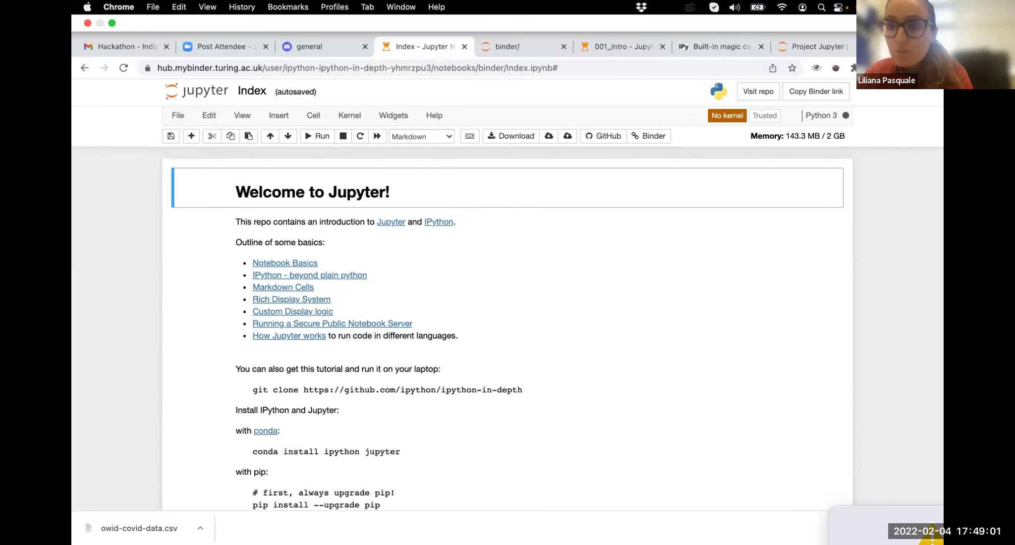
{"action": "key", "text": "super+ctrl+f"}
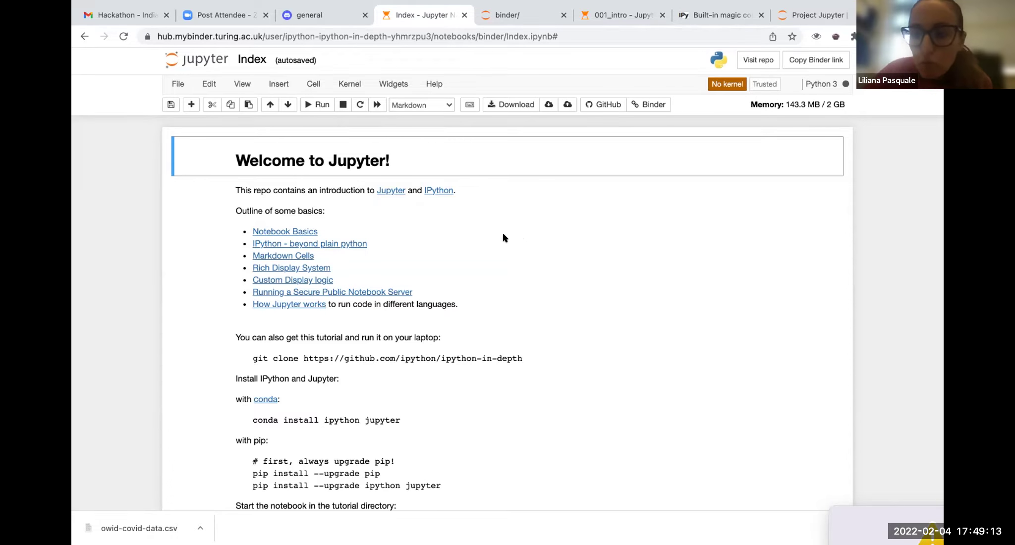
- Try to open the binder file browser from the Index notebook, then return to the notebook
{"action": "left_click", "coordinate": [178, 85]}
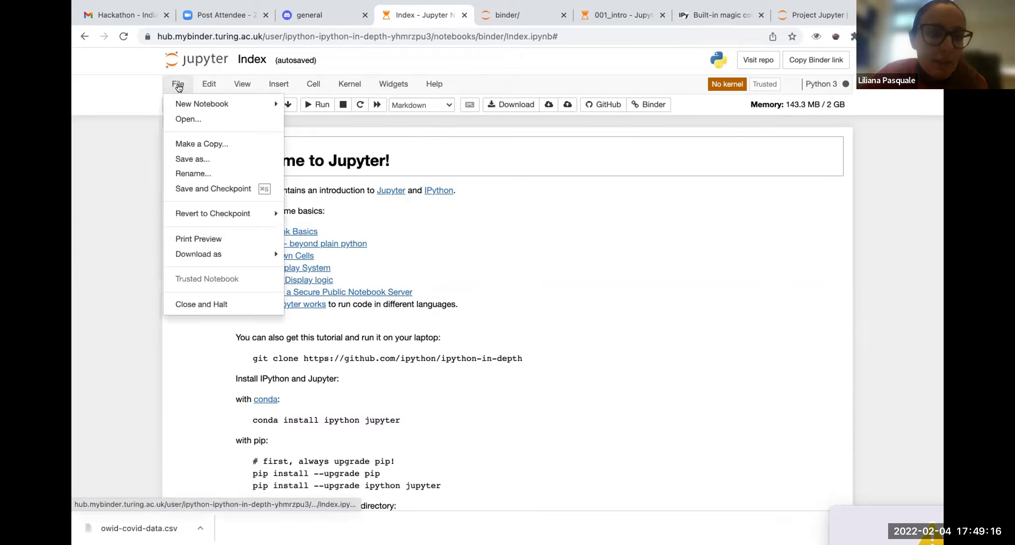
{"action": "left_click", "coordinate": [185, 118]}
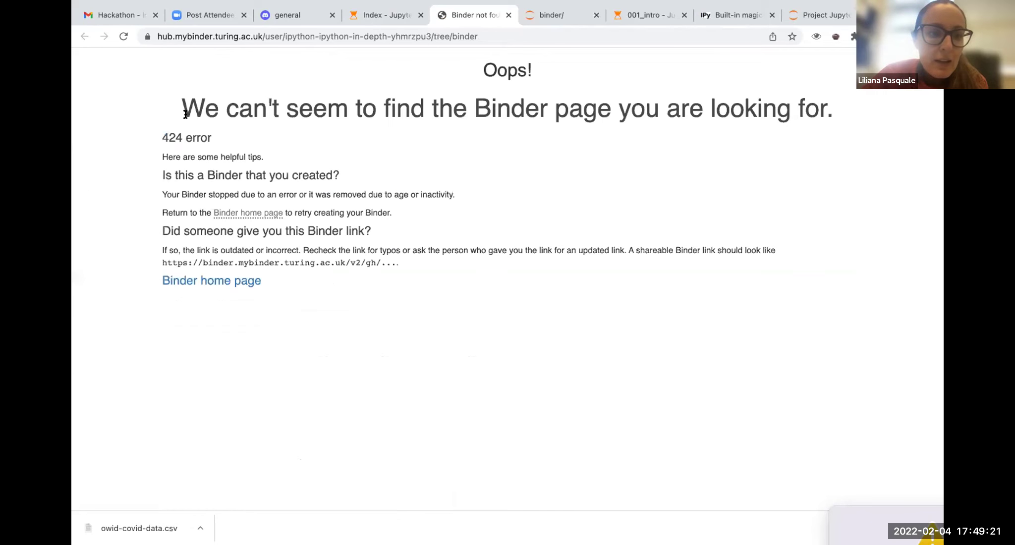
{"action": "left_click", "coordinate": [371, 16]}
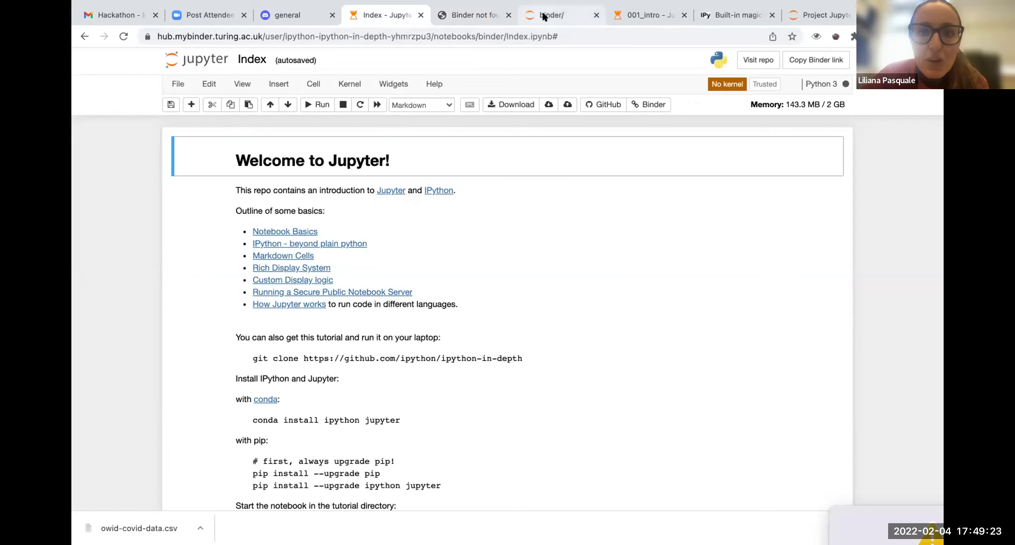
- Try restarting the dead kernel of the old 001_intro notebook and opening the binder file browser from it
{"action": "left_click", "coordinate": [648, 19]}
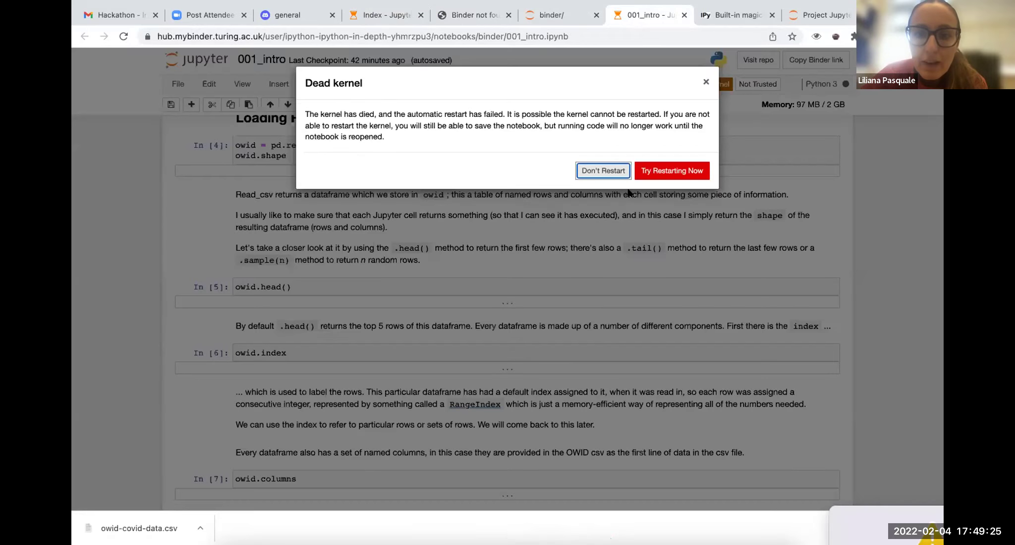
{"action": "left_click", "coordinate": [671, 170]}
{"action": "scroll", "coordinate": [668, 163], "scroll_direction": "up", "scroll_amount": 10}
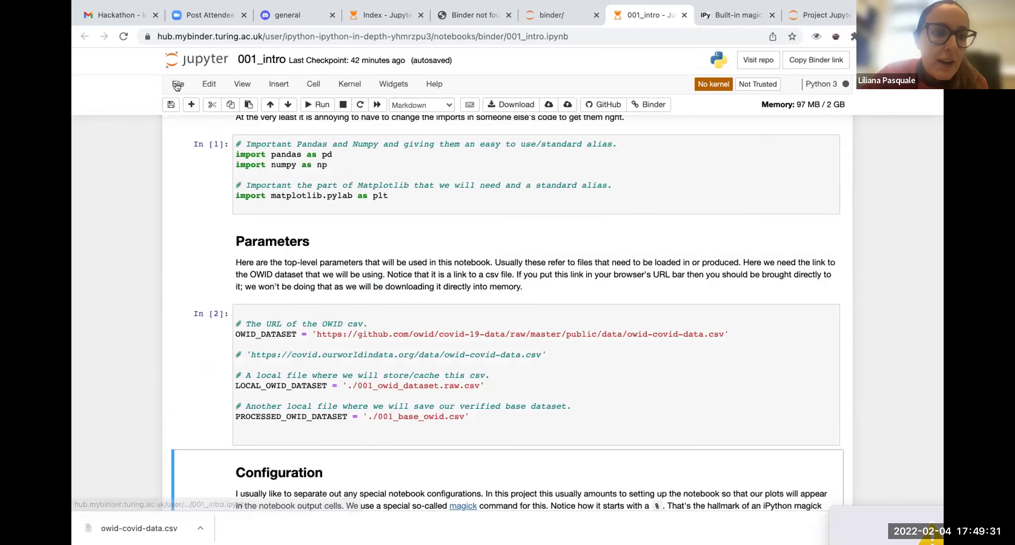
{"action": "left_click", "coordinate": [178, 84]}
{"action": "left_click", "coordinate": [187, 120]}
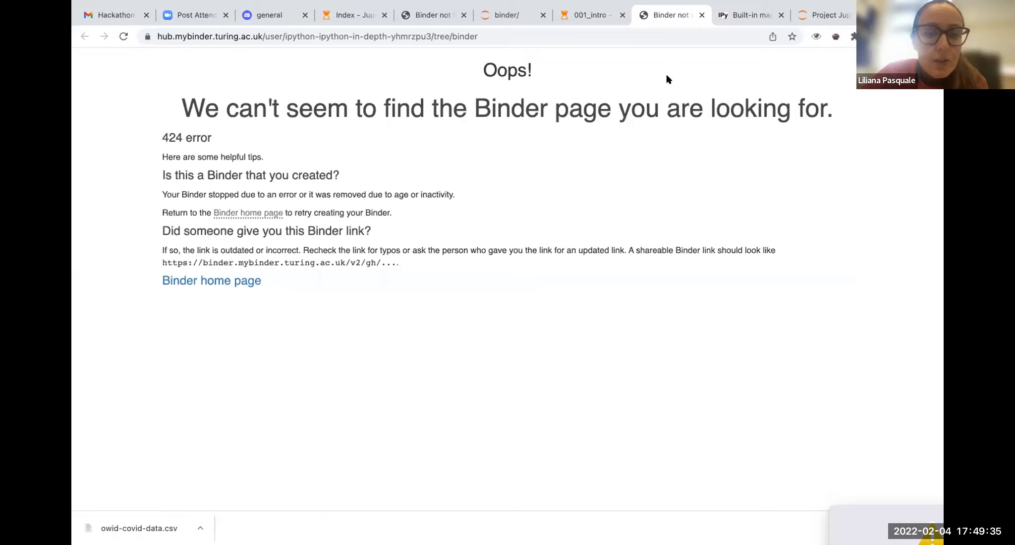
- Try to launch Jupyter Notebook from the Try Jupyter page, then close the Binder page
{"action": "left_click", "coordinate": [806, 11]}
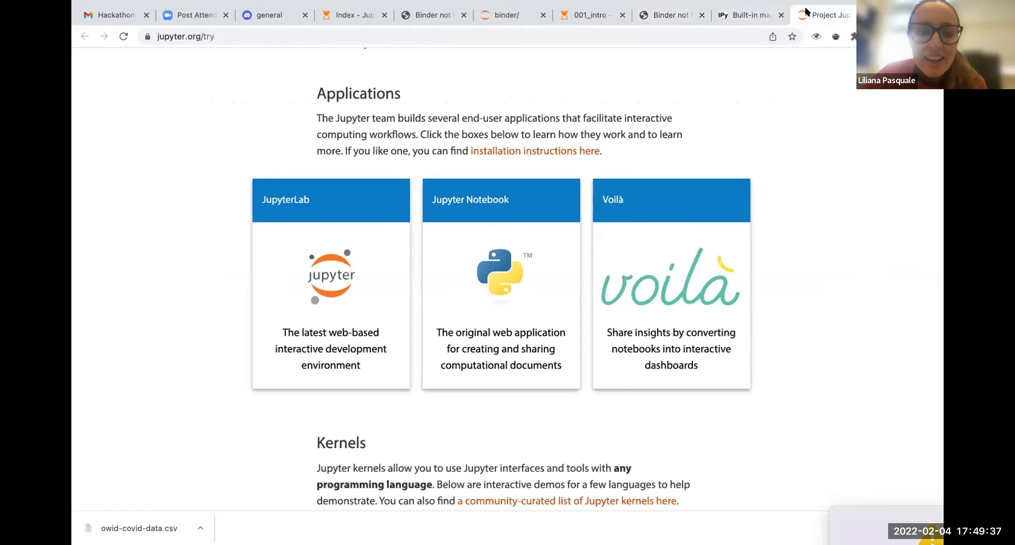
{"action": "left_click", "coordinate": [494, 268]}
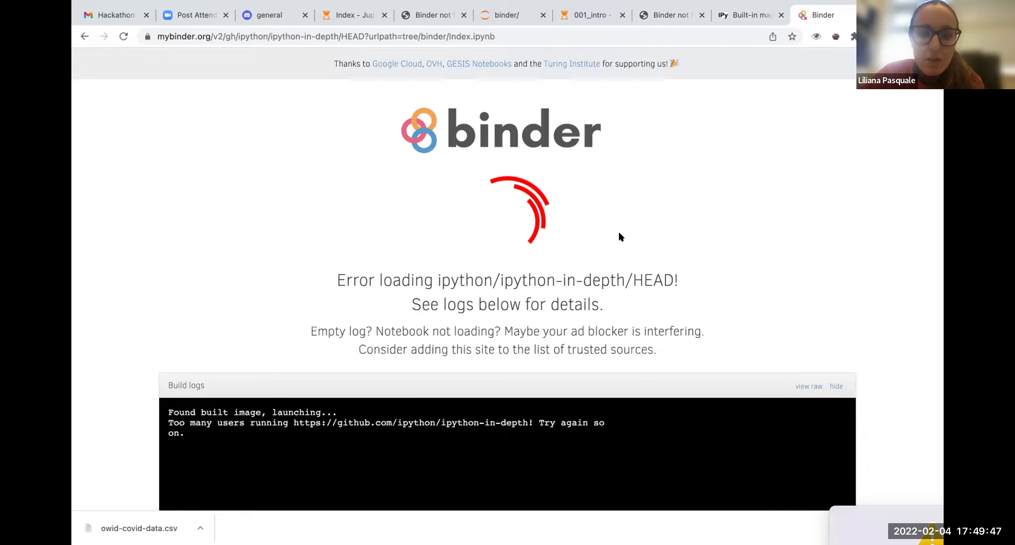
{"action": "left_click", "coordinate": [848, 14]}
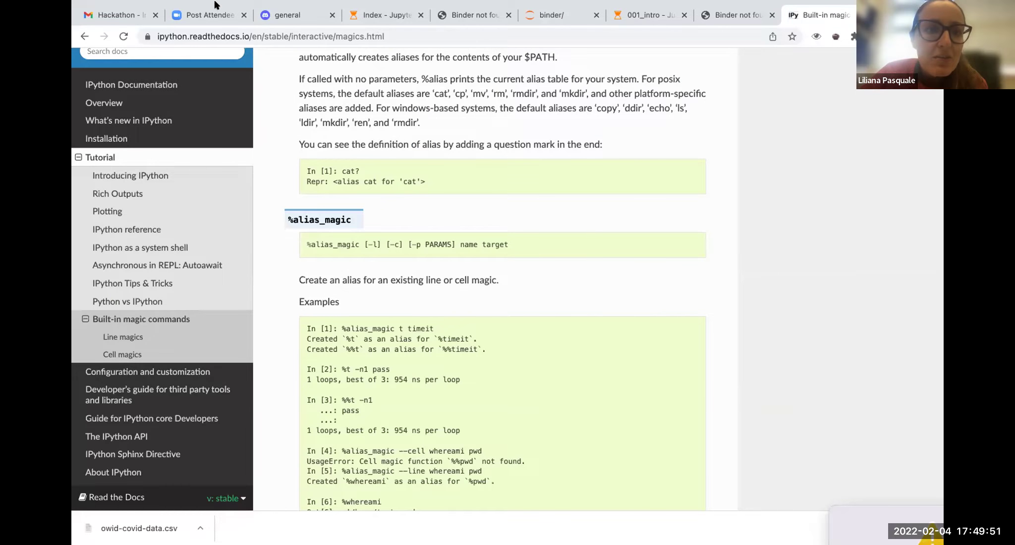
- Reopen jupyter.org/try and launch the Jupyter Notebook application in a new Binder session
{"action": "left_click", "coordinate": [393, 47]}
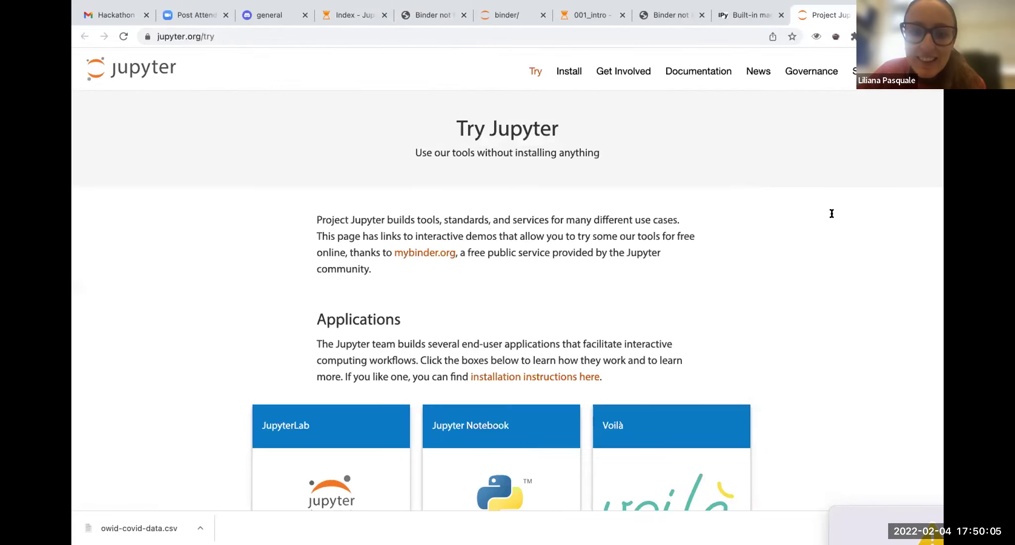
{"action": "scroll", "coordinate": [573, 226], "scroll_direction": "down", "scroll_amount": 3}
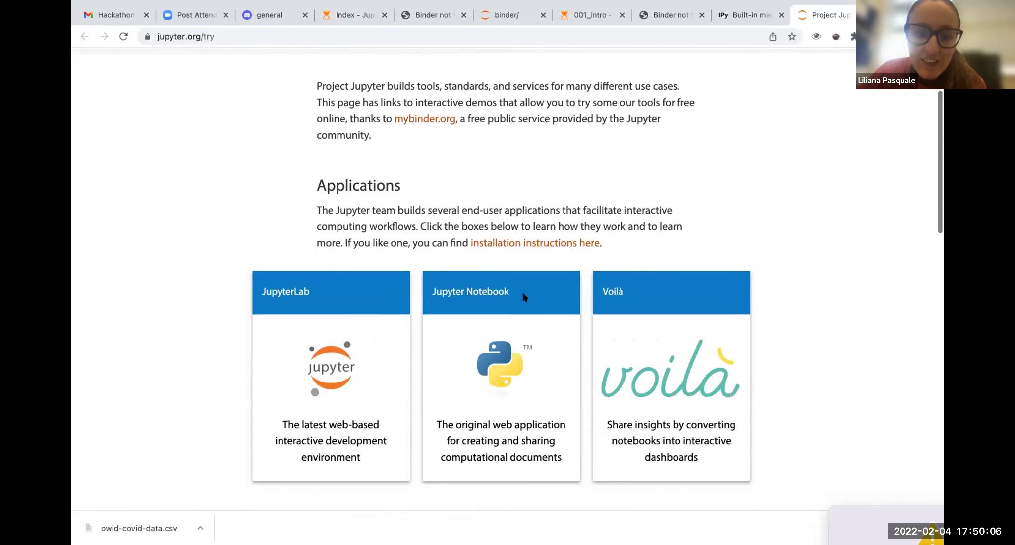
{"action": "left_click", "coordinate": [502, 340]}
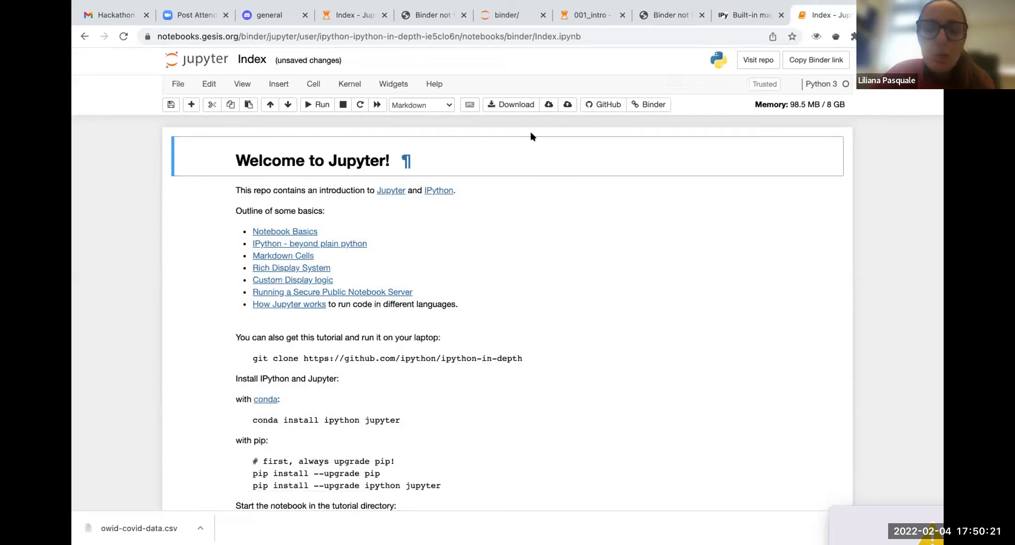
- Open the new session's binder folder and upload 001_intro.ipynb from the UCD Global Summer School folder
{"action": "left_click", "coordinate": [177, 85]}
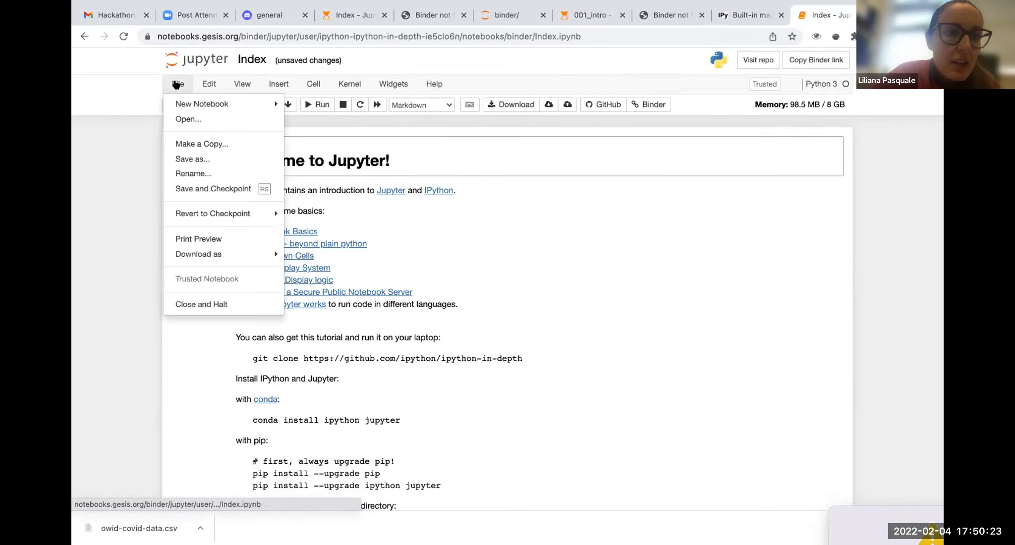
{"action": "left_click", "coordinate": [185, 119]}
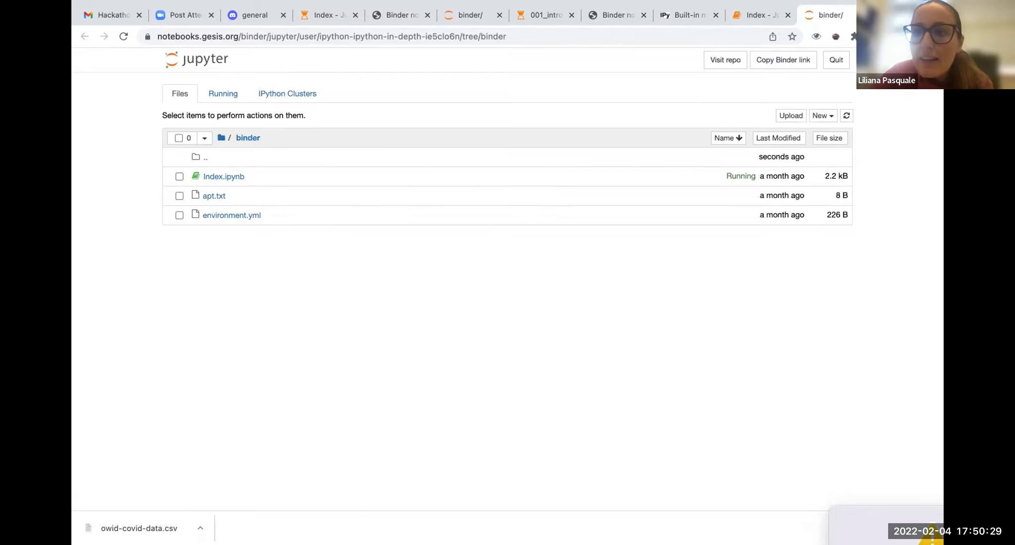
{"action": "left_click", "coordinate": [790, 117]}
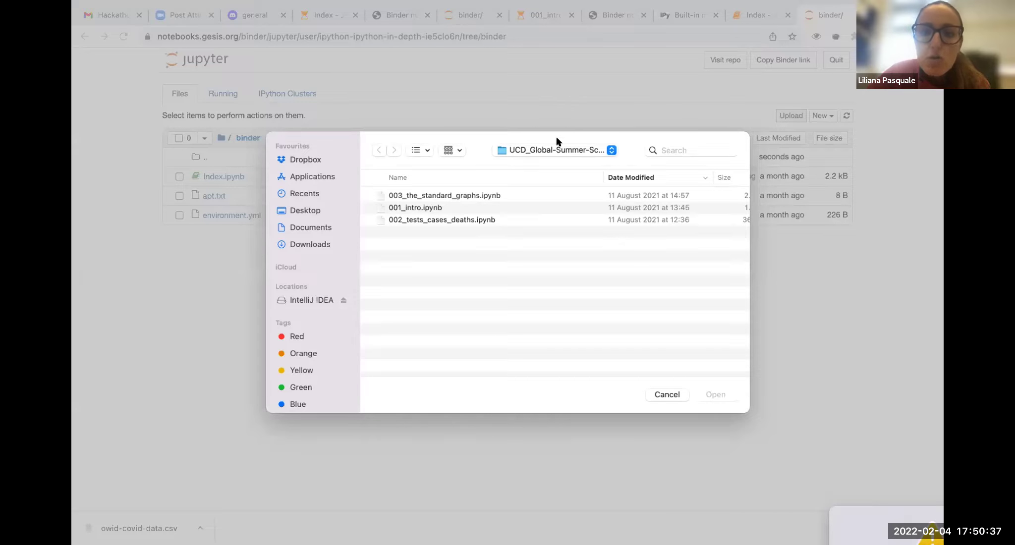
{"action": "left_click", "coordinate": [425, 209]}
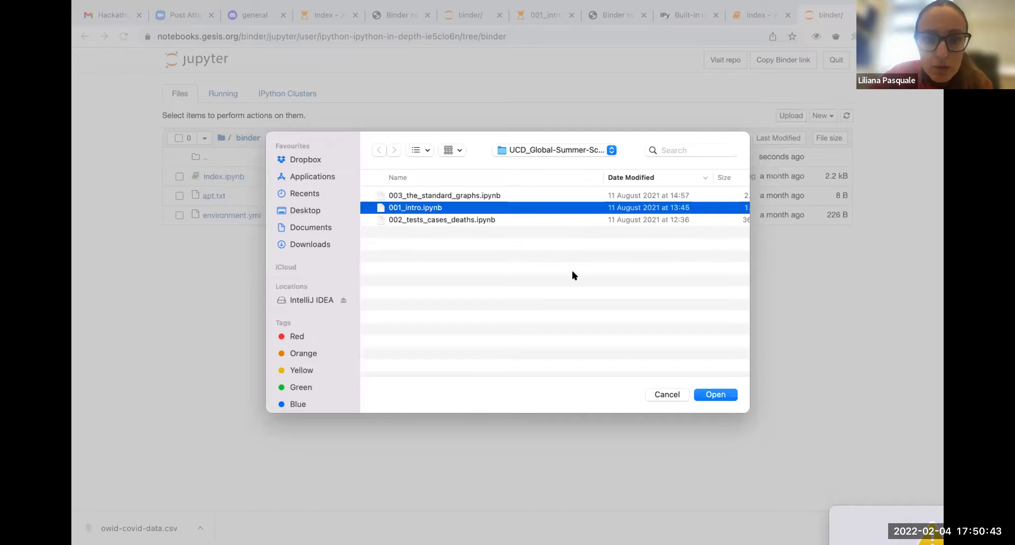
{"action": "left_click", "coordinate": [715, 395]}
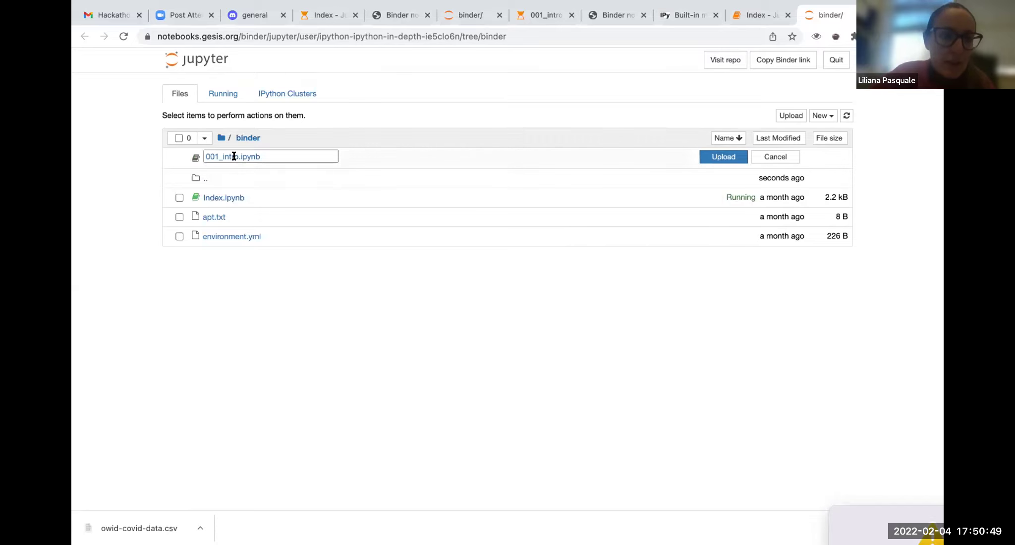
{"action": "left_click", "coordinate": [723, 157]}
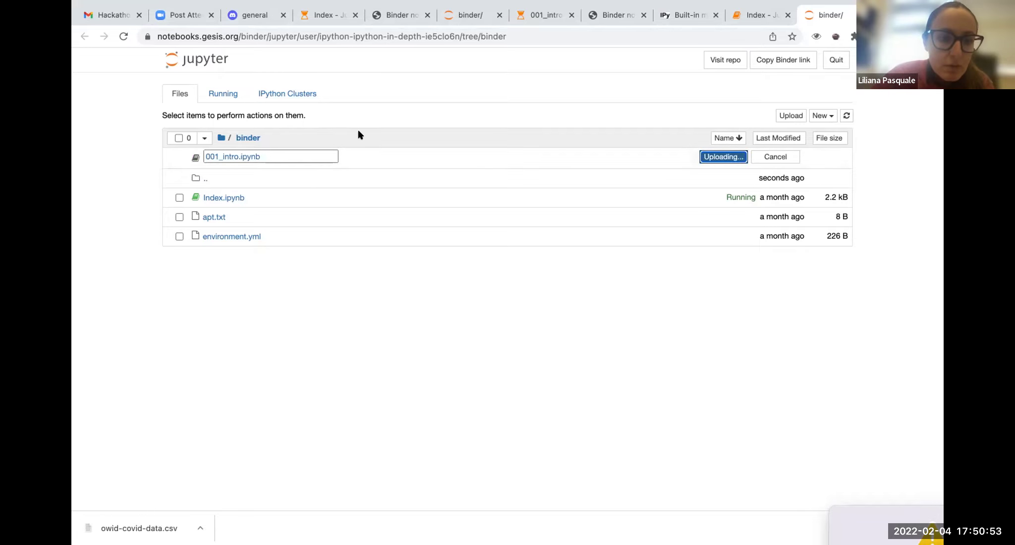
- Open the uploaded 001_intro.ipynb notebook and look through its Introduction, Learning Objectives and Setup sections
{"action": "left_click", "coordinate": [229, 176]}
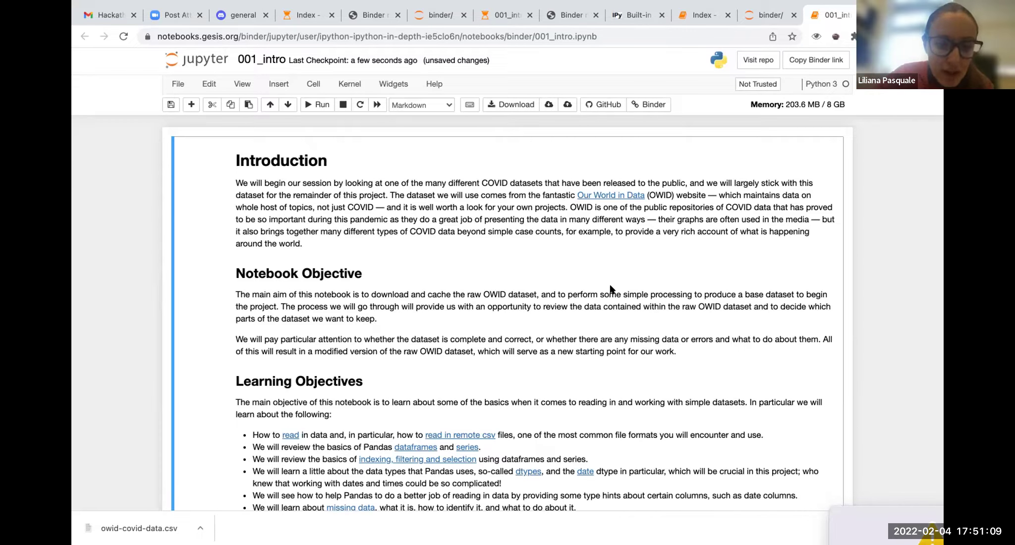
{"action": "scroll", "coordinate": [574, 311], "scroll_direction": "down", "scroll_amount": 5}
{"action": "scroll", "coordinate": [574, 309], "scroll_direction": "down", "scroll_amount": 4}
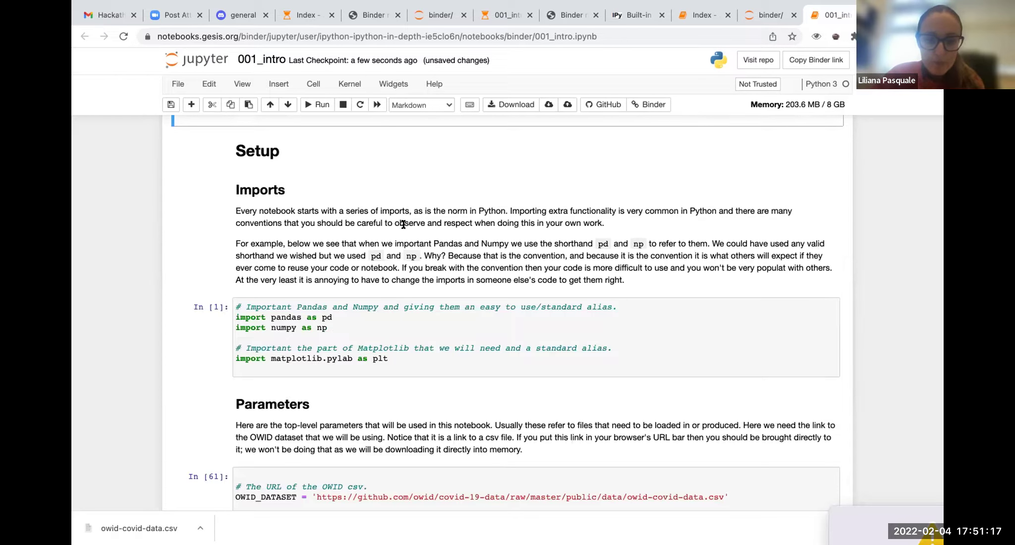
{"action": "scroll", "coordinate": [481, 184], "scroll_direction": "up", "scroll_amount": 6}
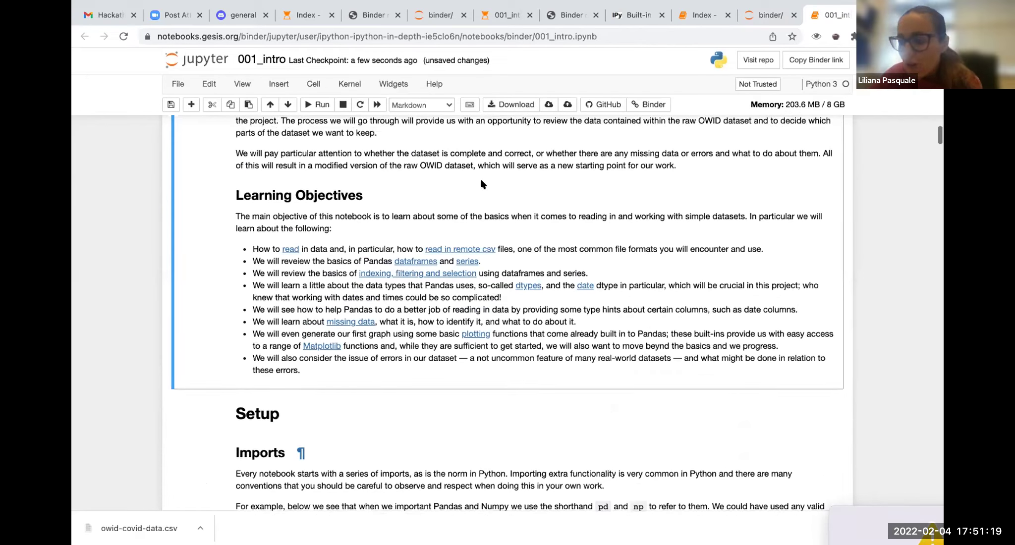
- Review the notebook's Introduction, Notebook Objective and Learning Objectives sections from the beginning
{"action": "scroll", "coordinate": [480, 184], "scroll_direction": "up", "scroll_amount": 4}
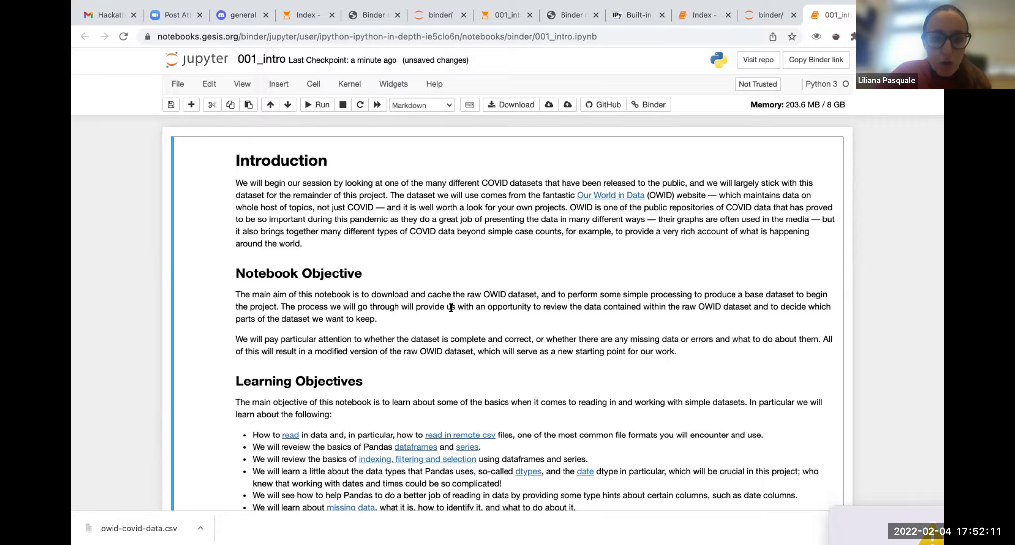
{"action": "scroll", "coordinate": [452, 303], "scroll_direction": "down", "scroll_amount": 2}
{"action": "scroll", "coordinate": [450, 308], "scroll_direction": "down", "scroll_amount": 1}
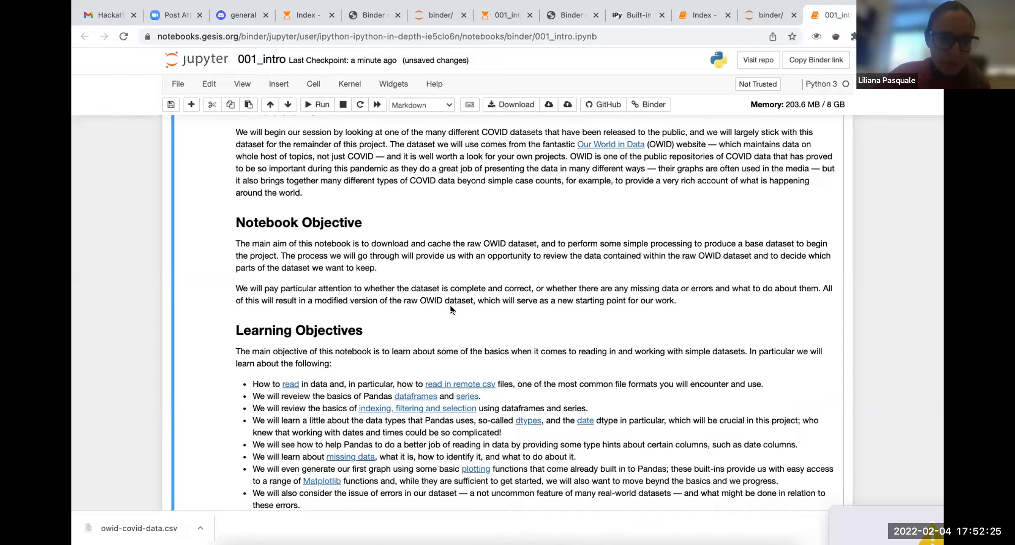
{"action": "scroll", "coordinate": [457, 317], "scroll_direction": "down", "scroll_amount": 1}
{"action": "scroll", "coordinate": [458, 317], "scroll_direction": "down", "scroll_amount": 3}
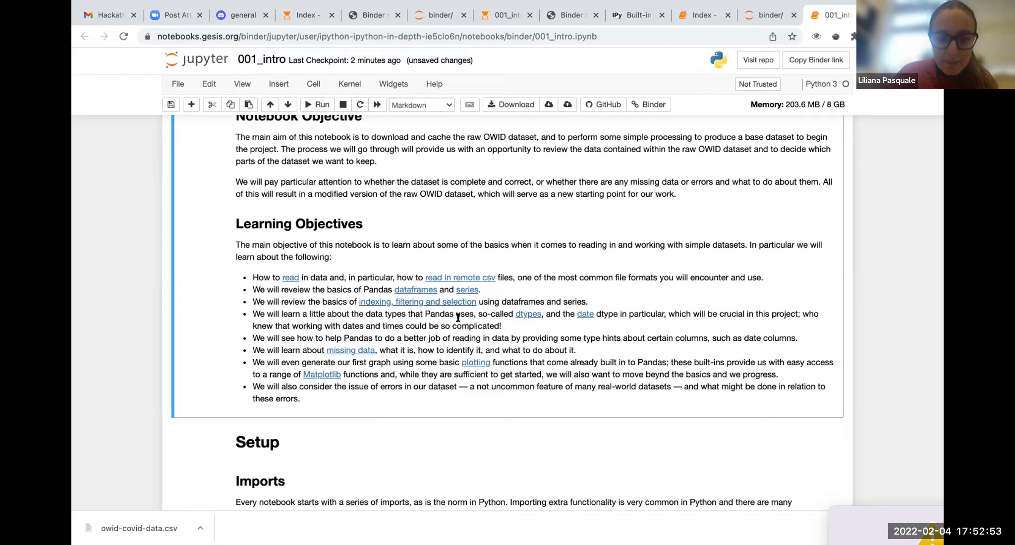
{"action": "scroll", "coordinate": [504, 421], "scroll_direction": "down", "scroll_amount": 3}
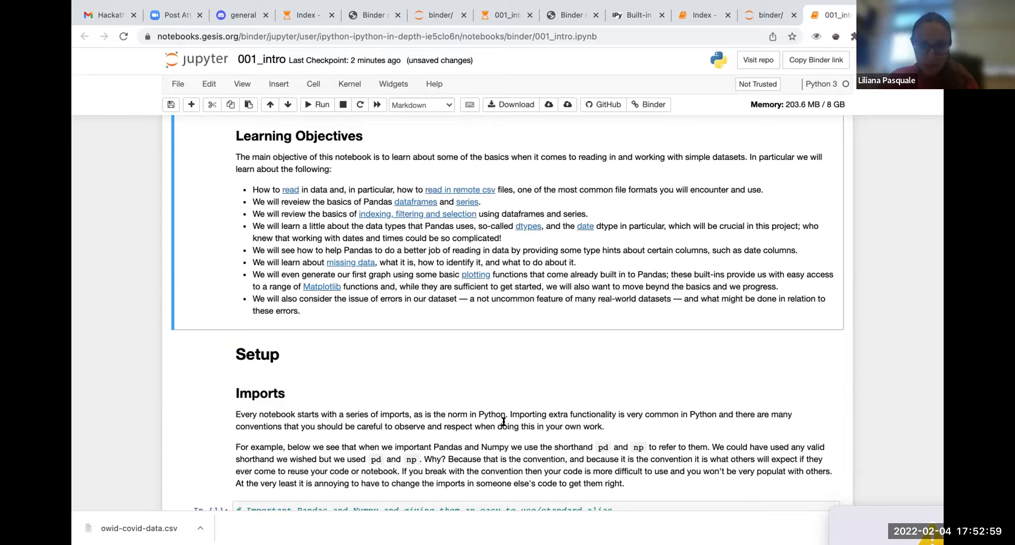
{"action": "scroll", "coordinate": [443, 414], "scroll_direction": "down", "scroll_amount": 1}
{"action": "scroll", "coordinate": [443, 415], "scroll_direction": "down", "scroll_amount": 5}
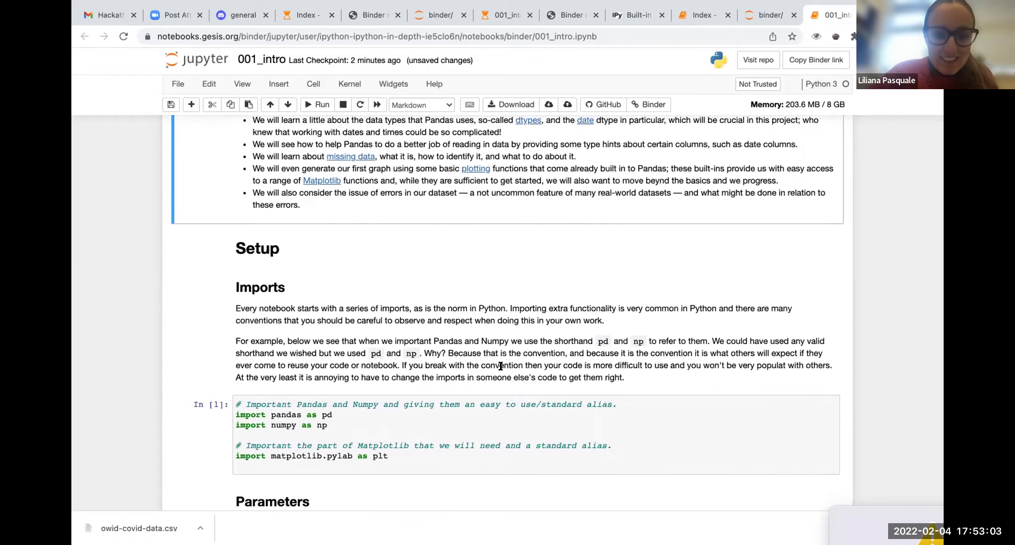
- Examine the Imports explanation with its Pandas, Numpy and Matplotlib code cell, and look ahead to the Parameters section
{"action": "scroll", "coordinate": [501, 366], "scroll_direction": "down", "scroll_amount": 4}
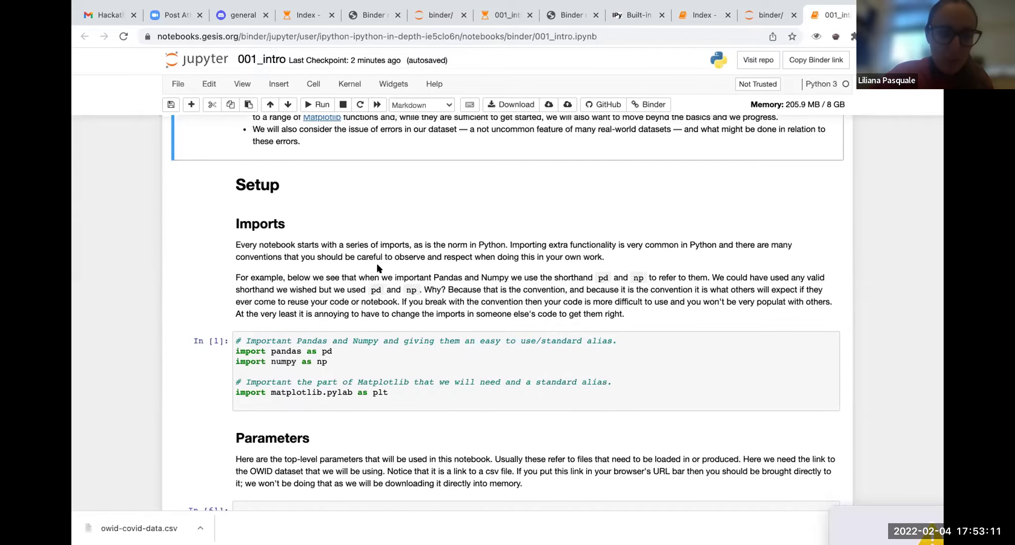
{"action": "scroll", "coordinate": [377, 268], "scroll_direction": "down", "scroll_amount": 2}
{"action": "scroll", "coordinate": [377, 265], "scroll_direction": "up", "scroll_amount": 2}
{"action": "scroll", "coordinate": [378, 265], "scroll_direction": "down", "scroll_amount": 2}
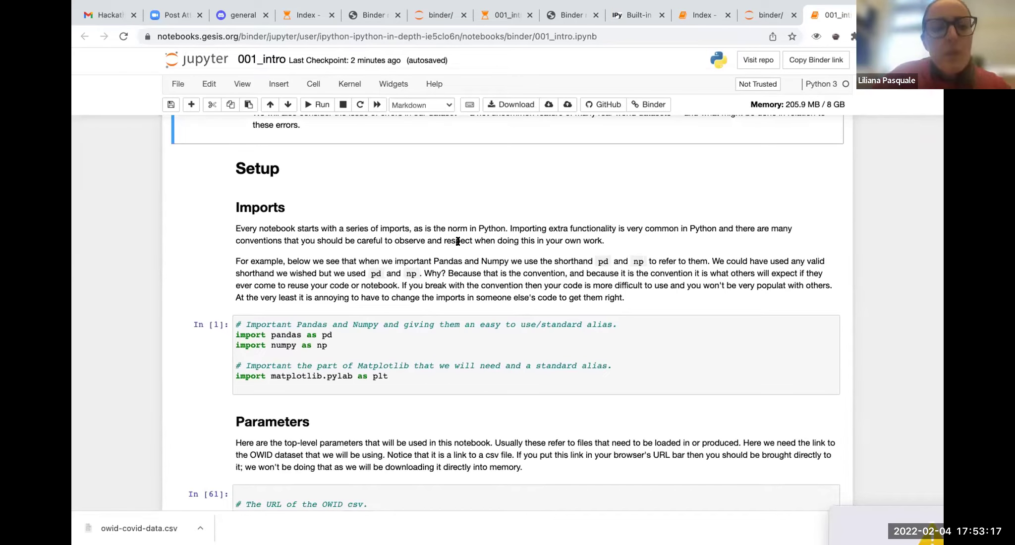
{"action": "scroll", "coordinate": [476, 288], "scroll_direction": "down", "scroll_amount": 3}
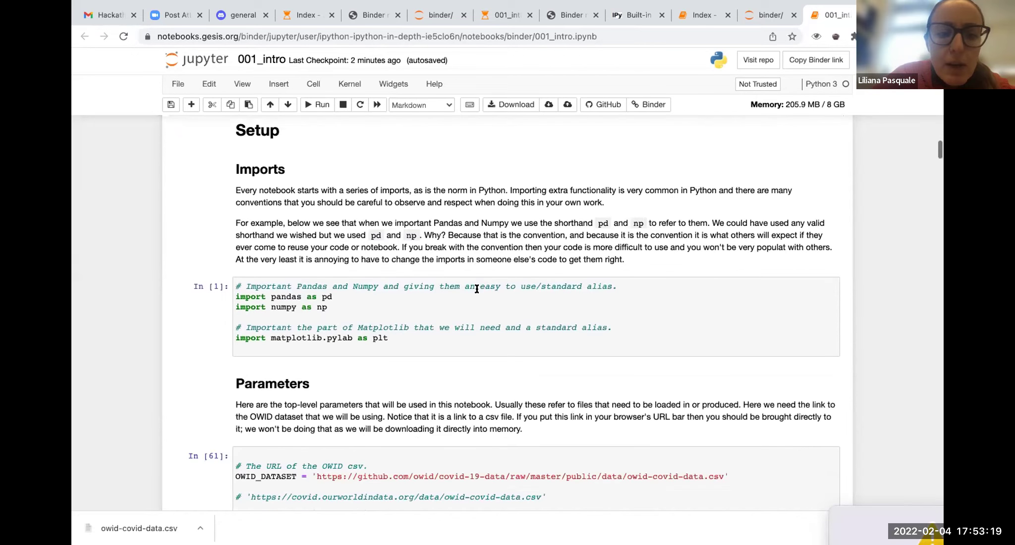
{"action": "scroll", "coordinate": [475, 288], "scroll_direction": "up", "scroll_amount": 3}
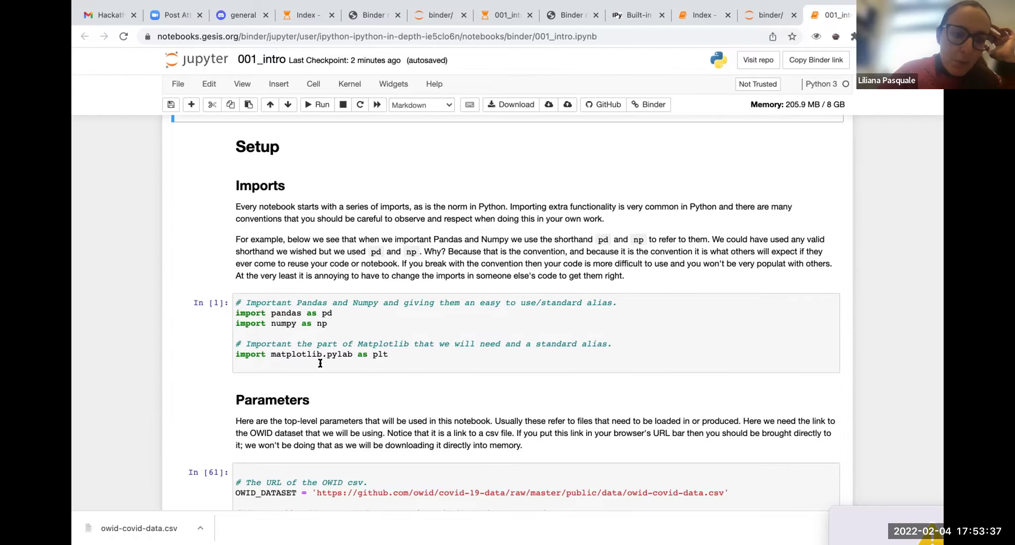
{"action": "scroll", "coordinate": [321, 363], "scroll_direction": "down", "scroll_amount": 2}
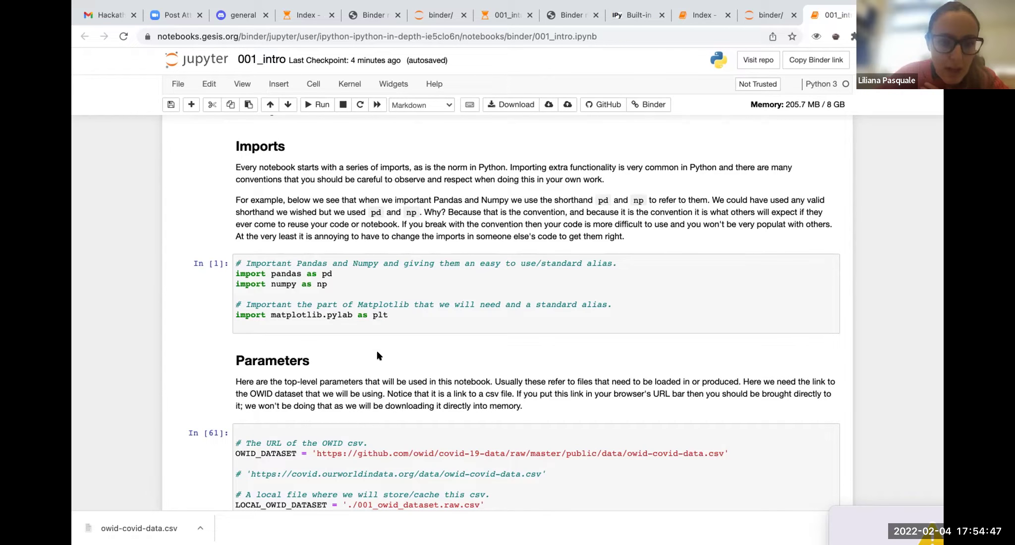
{"action": "scroll", "coordinate": [377, 355], "scroll_direction": "down", "scroll_amount": 2}
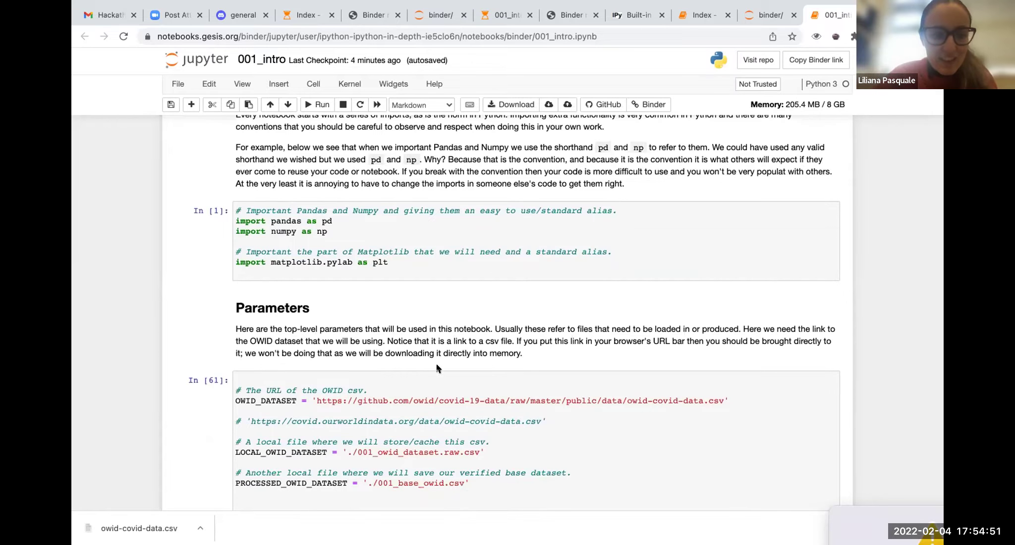
{"action": "scroll", "coordinate": [493, 364], "scroll_direction": "down", "scroll_amount": 2}
{"action": "scroll", "coordinate": [493, 364], "scroll_direction": "down", "scroll_amount": 1}
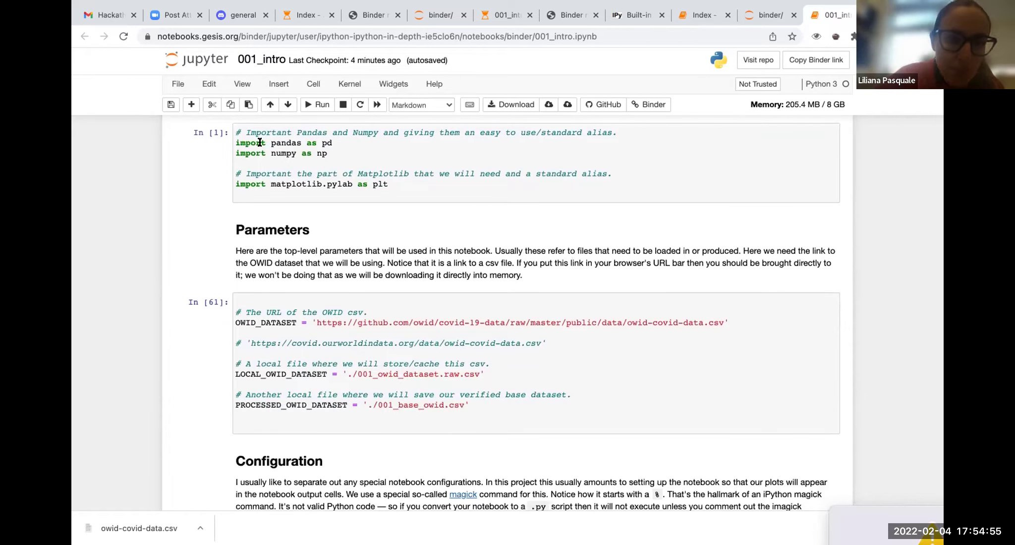
- Run the Imports code cell that loads pandas as pd, numpy as np and matplotlib.pylab as plt
{"action": "scroll", "coordinate": [372, 227], "scroll_direction": "up", "scroll_amount": 4}
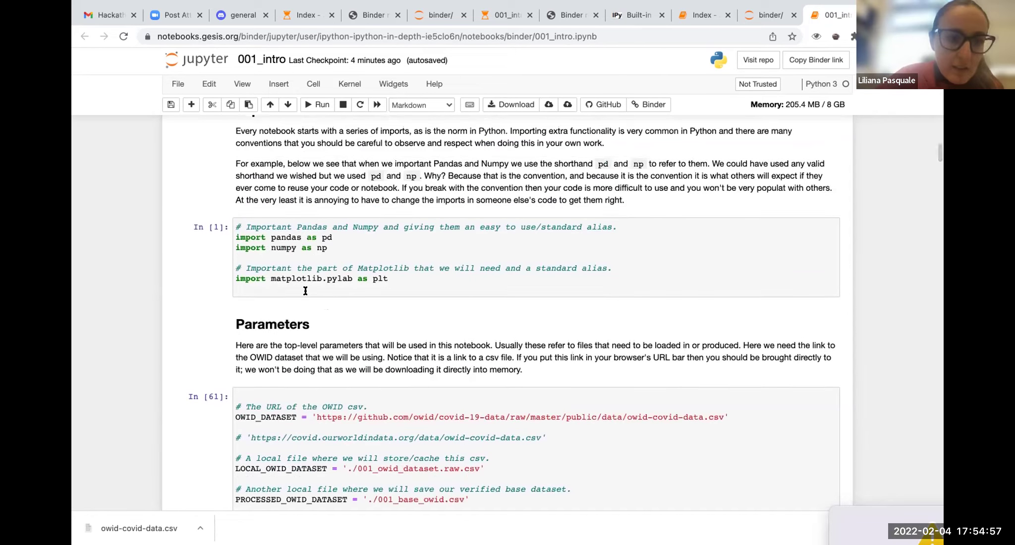
{"action": "scroll", "coordinate": [304, 289], "scroll_direction": "up", "scroll_amount": 2}
{"action": "scroll", "coordinate": [305, 291], "scroll_direction": "up", "scroll_amount": 2}
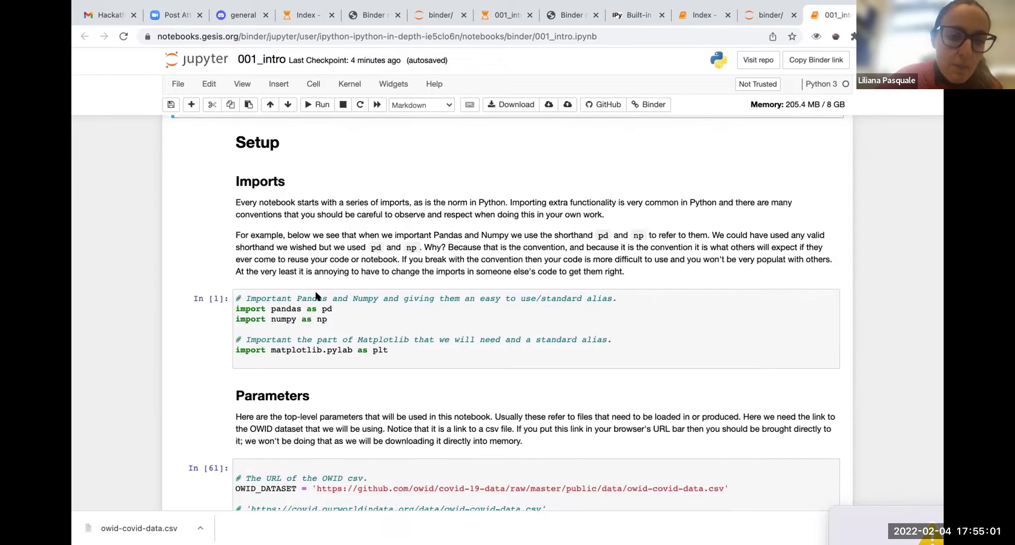
{"action": "left_click", "coordinate": [318, 324]}
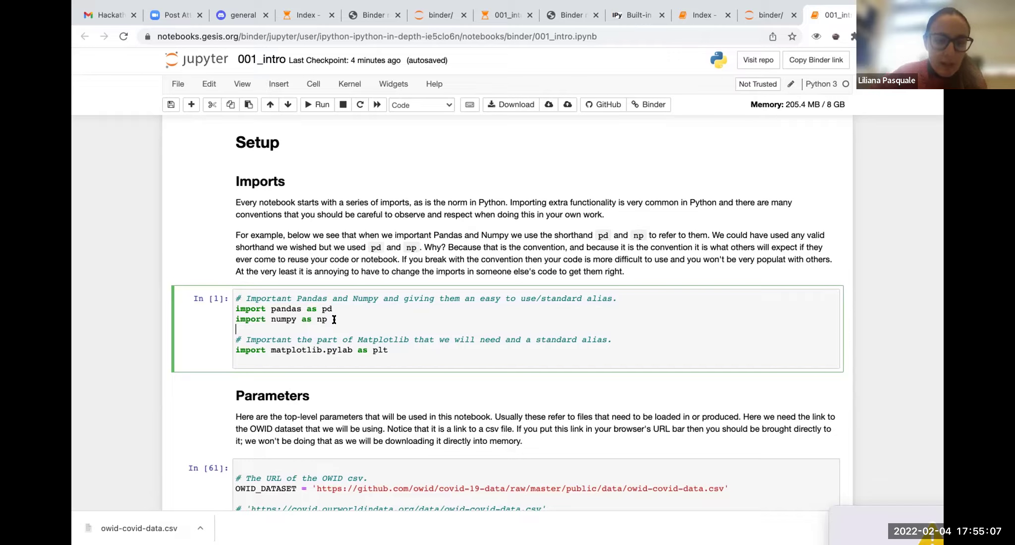
{"action": "left_click", "coordinate": [317, 105]}
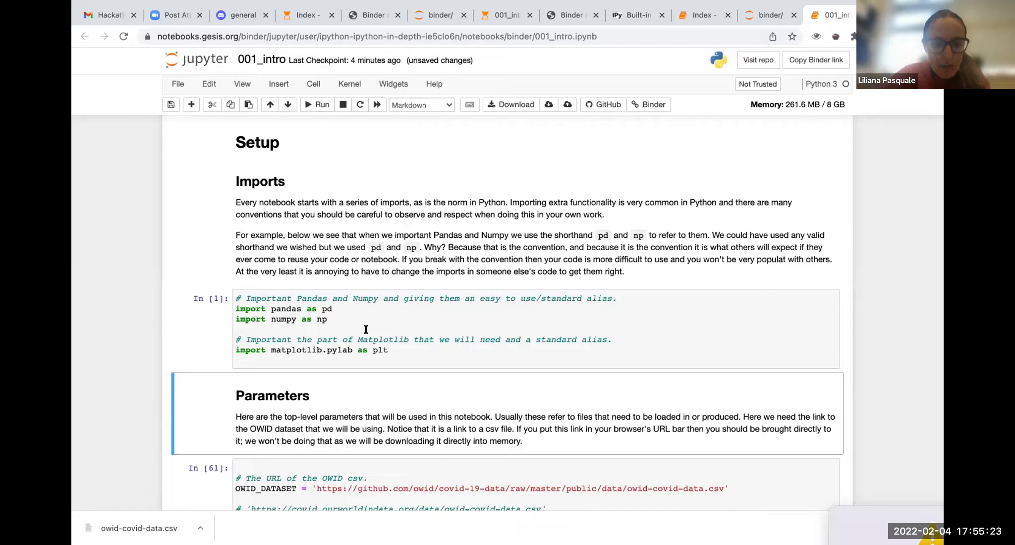
- Examine the Parameters section and its code cell, highlighting the GitHub URL assigned to OWID_DATASET
{"action": "scroll", "coordinate": [329, 297], "scroll_direction": "down", "scroll_amount": 1}
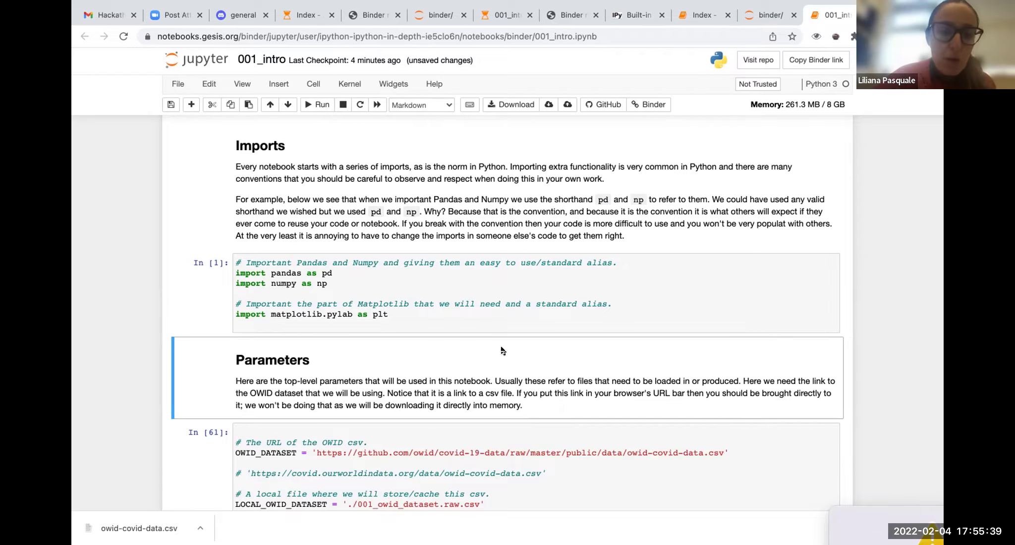
{"action": "scroll", "coordinate": [502, 351], "scroll_direction": "down", "scroll_amount": 3}
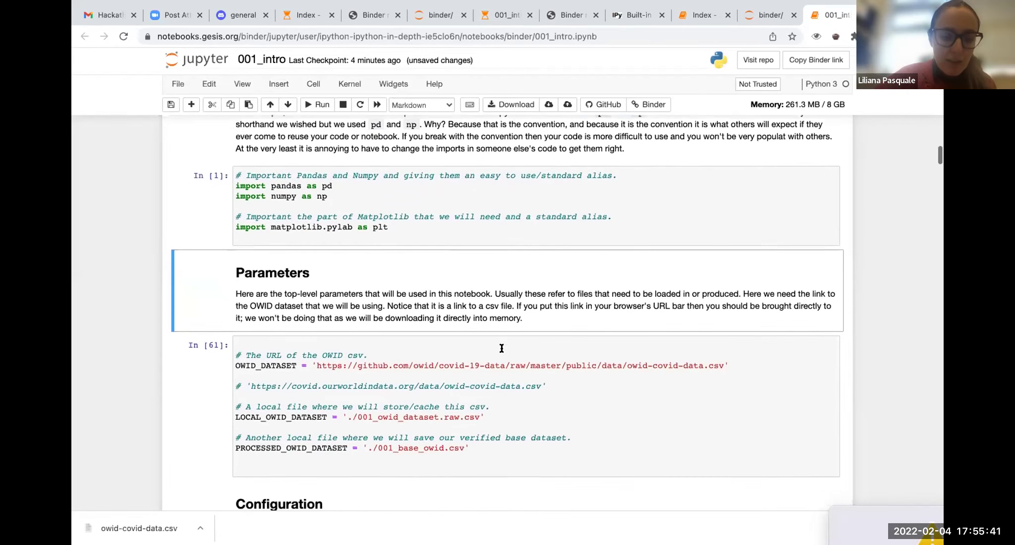
{"action": "scroll", "coordinate": [502, 348], "scroll_direction": "up", "scroll_amount": 1}
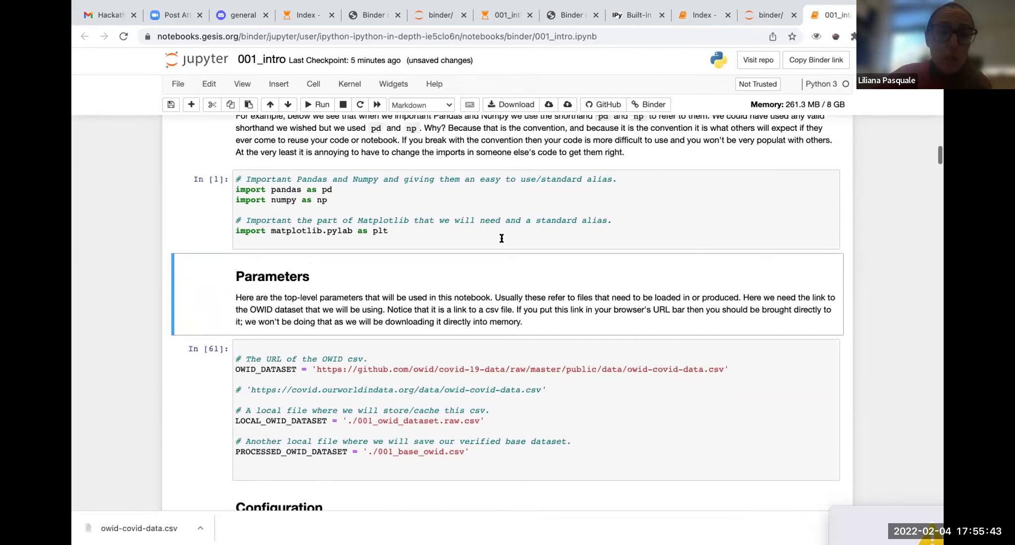
{"action": "scroll", "coordinate": [466, 286], "scroll_direction": "down", "scroll_amount": 3}
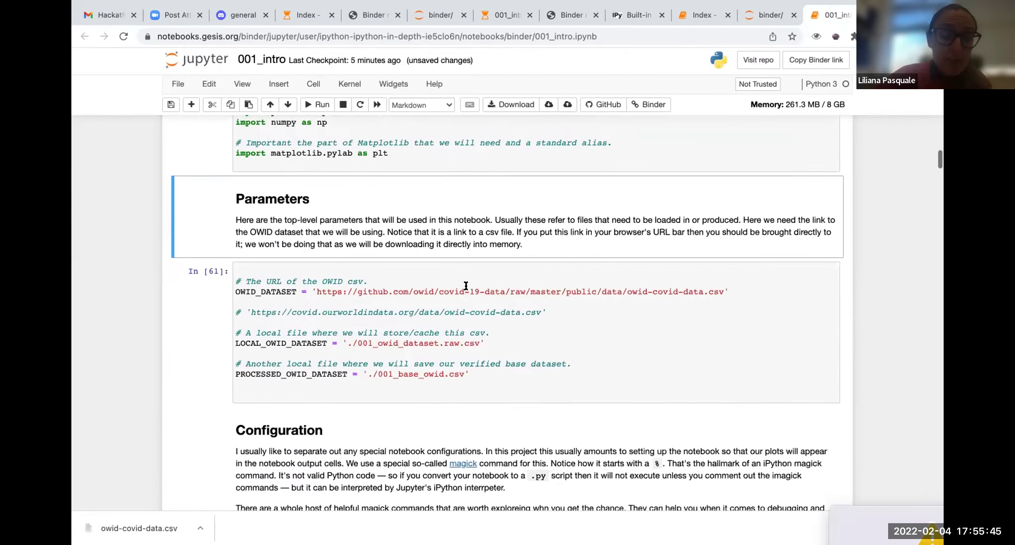
{"action": "scroll", "coordinate": [465, 285], "scroll_direction": "up", "scroll_amount": 2}
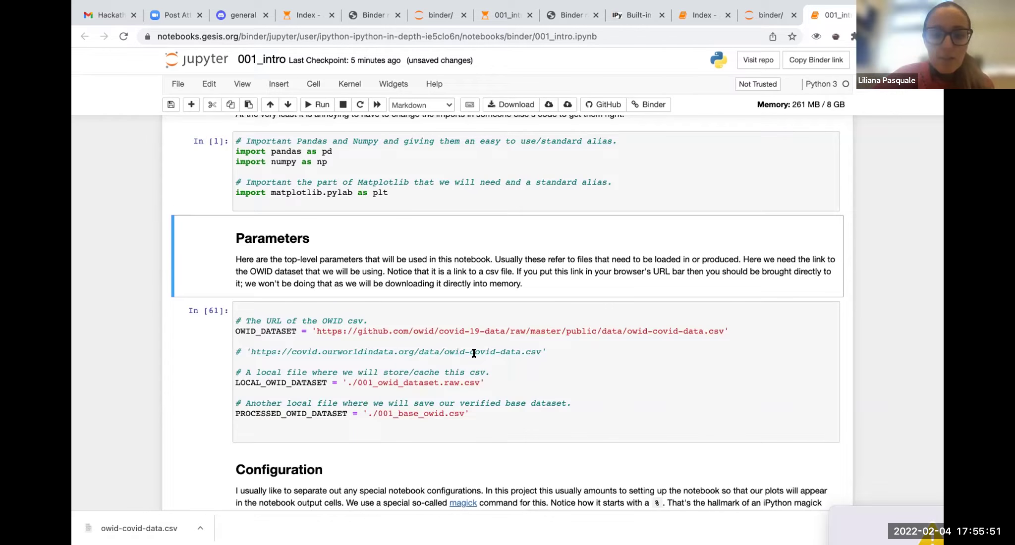
{"action": "left_click_drag", "start_coordinate": [315, 331], "coordinate": [724, 331]}
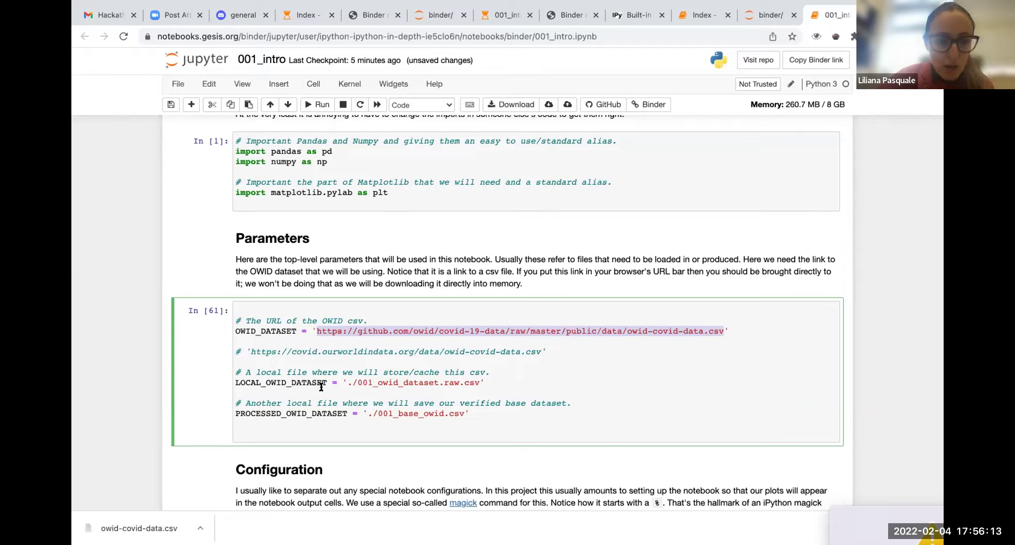
{"action": "scroll", "coordinate": [419, 385], "scroll_direction": "down", "scroll_amount": 2}
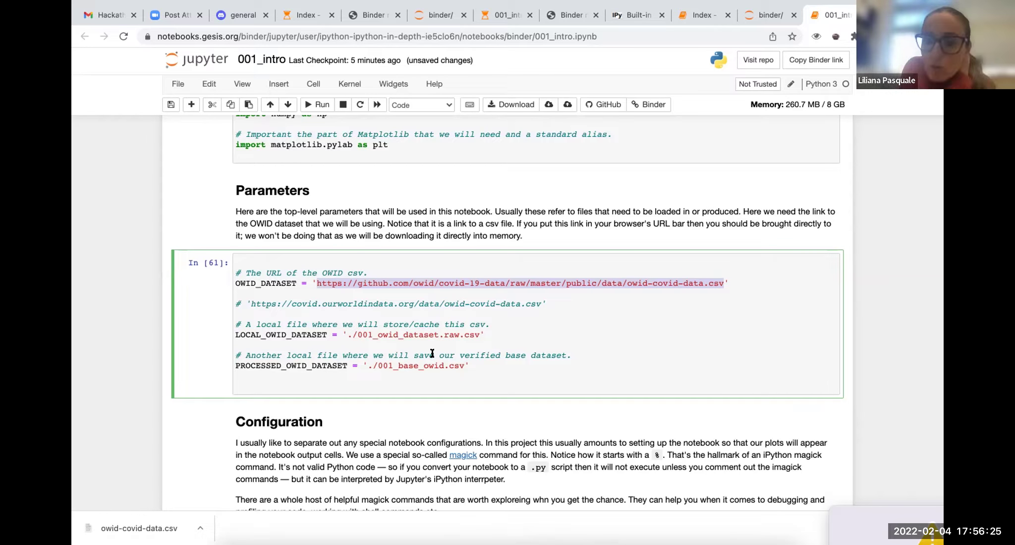
{"action": "left_click", "coordinate": [576, 305]}
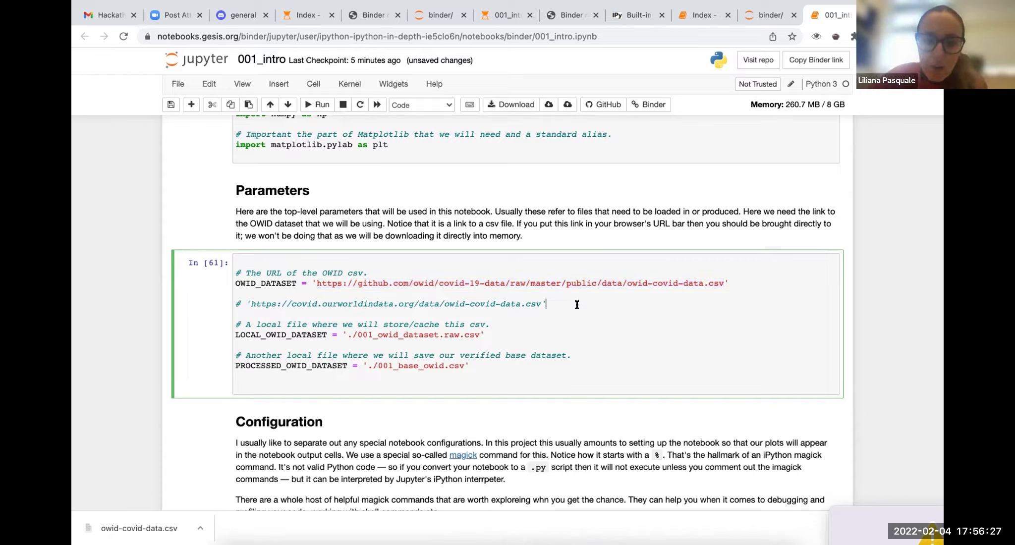
{"action": "left_click", "coordinate": [704, 287]}
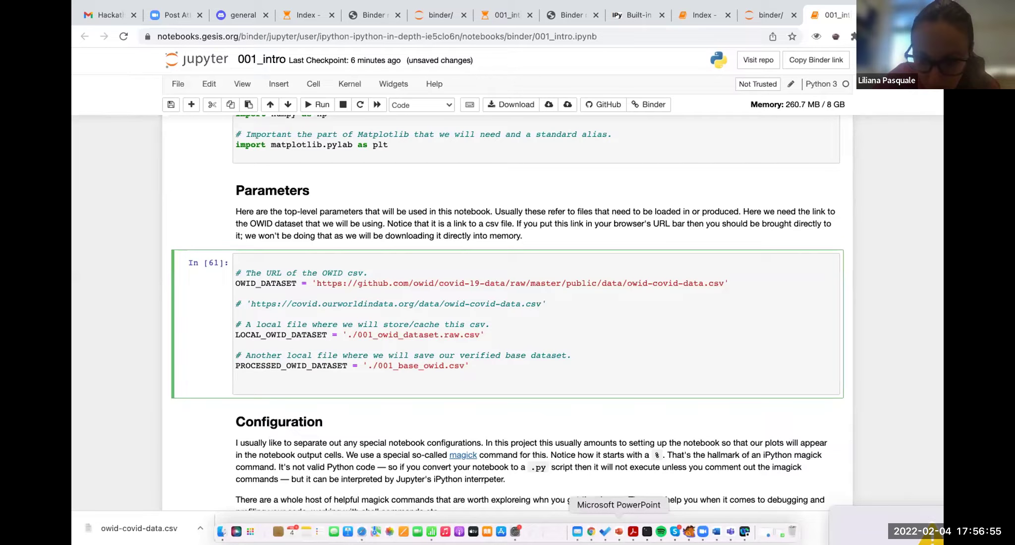
- Switch to the owid-covid-data spreadsheet in Numbers and show its window full screen
{"action": "left_click", "coordinate": [779, 532]}
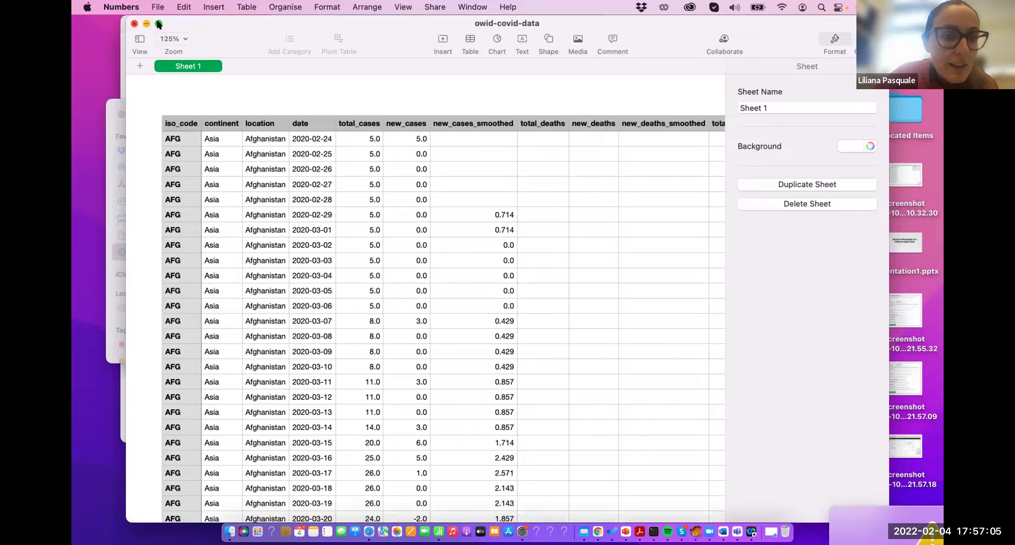
{"action": "mouse_move", "coordinate": [158, 23]}
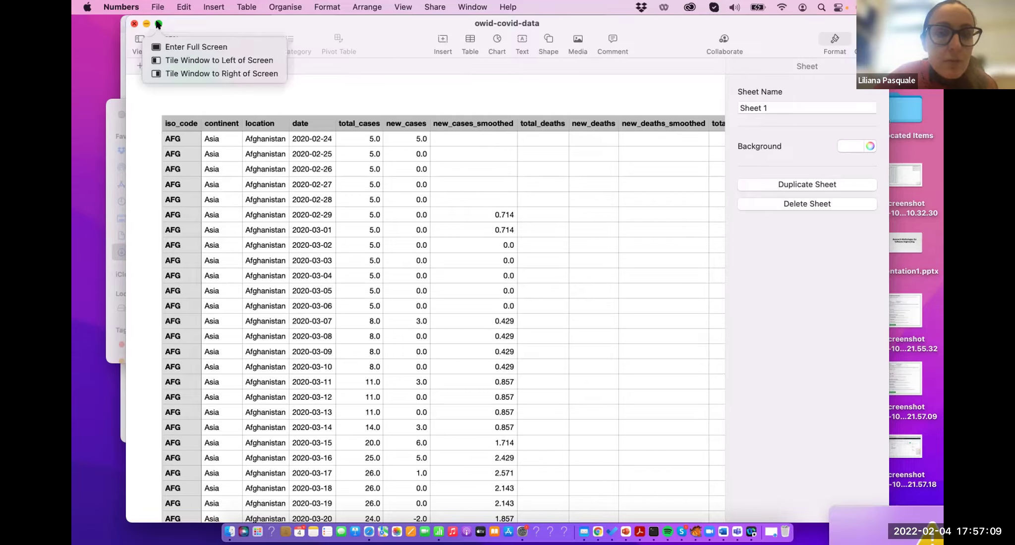
{"action": "left_click", "coordinate": [158, 23]}
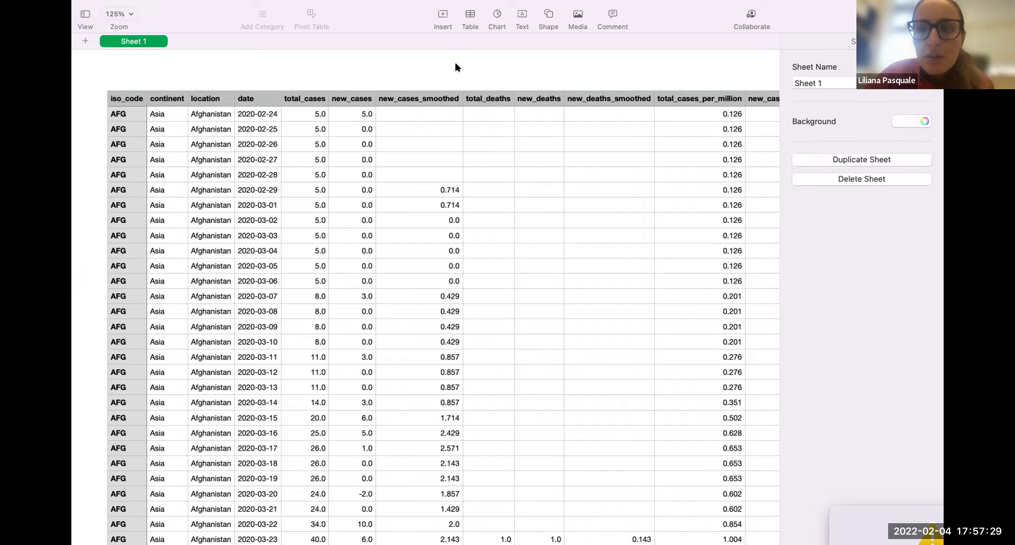
- Examine the OWID spreadsheet's rows and columns, from iso_code, location and date across to the per-million, ICU and hospital patient fields
{"action": "scroll", "coordinate": [362, 223], "scroll_direction": "up", "scroll_amount": 1}
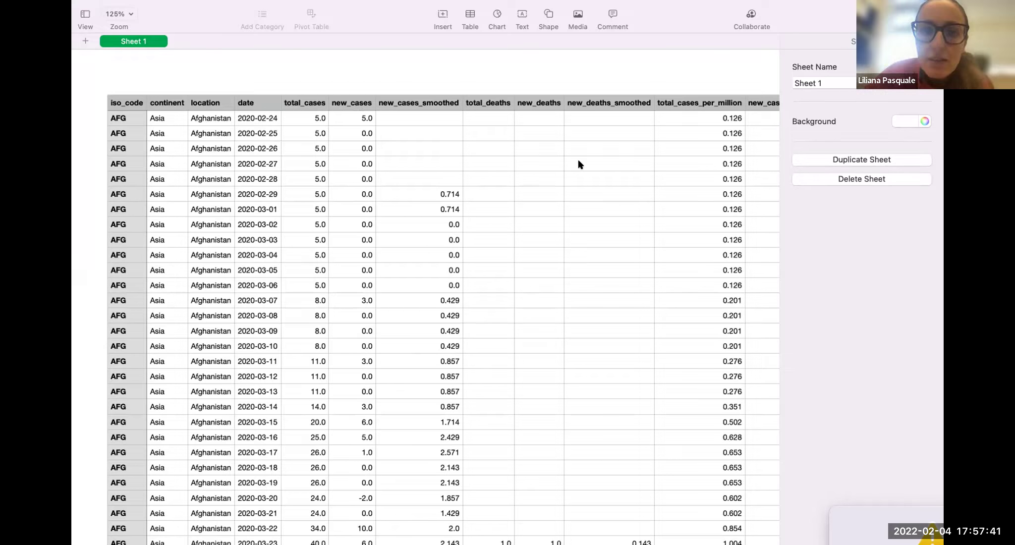
{"action": "scroll", "coordinate": [580, 163], "scroll_direction": "right", "scroll_amount": 2}
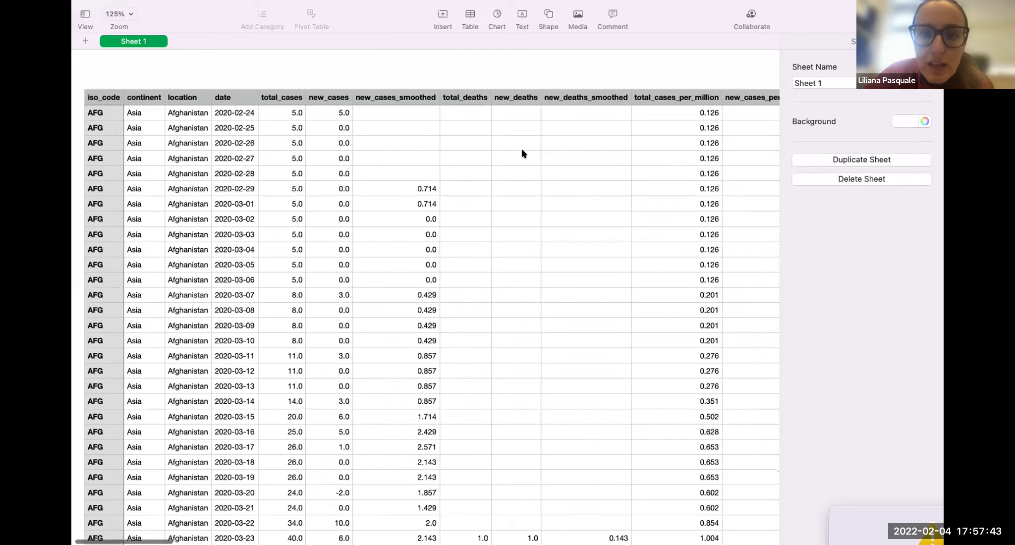
{"action": "scroll", "coordinate": [646, 168], "scroll_direction": "right", "scroll_amount": 3}
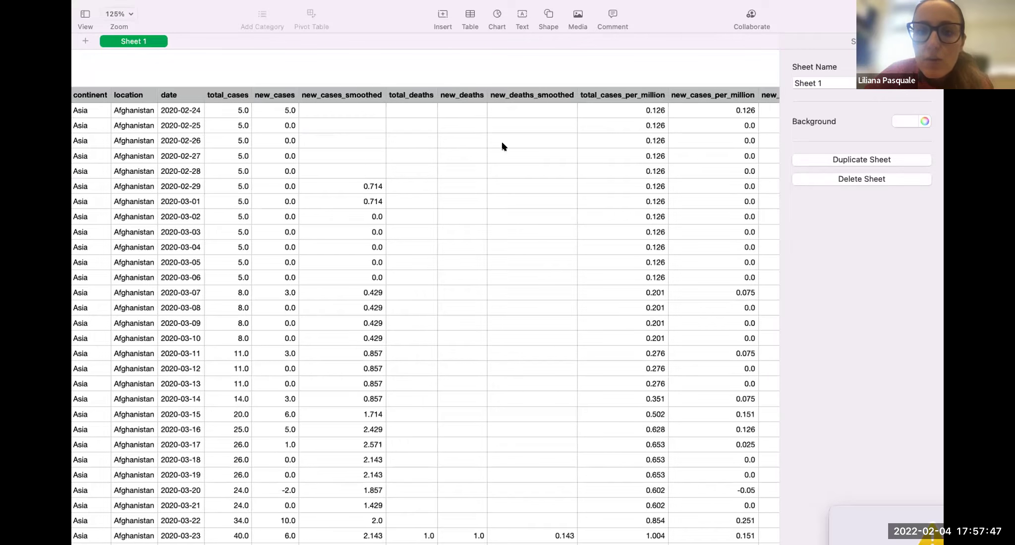
{"action": "scroll", "coordinate": [464, 152], "scroll_direction": "left", "scroll_amount": 4}
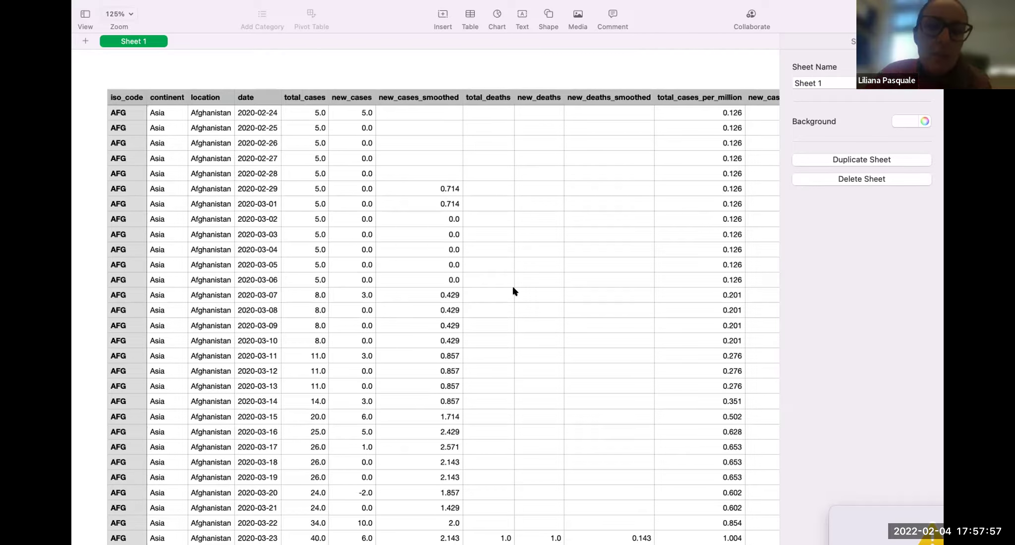
{"action": "scroll", "coordinate": [513, 291], "scroll_direction": "down", "scroll_amount": 2}
{"action": "scroll", "coordinate": [513, 291], "scroll_direction": "down", "scroll_amount": 3}
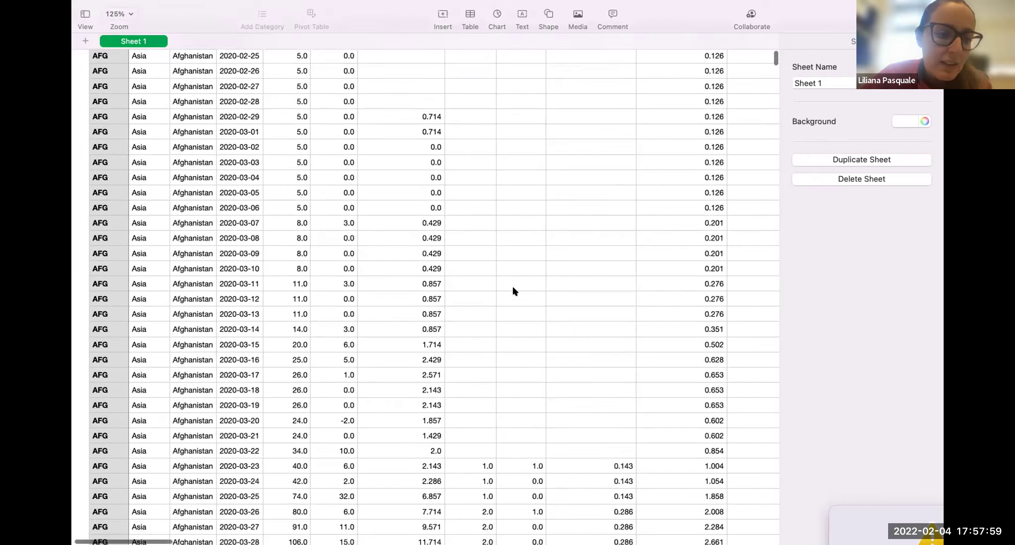
{"action": "scroll", "coordinate": [513, 291], "scroll_direction": "up", "scroll_amount": 3}
{"action": "scroll", "coordinate": [513, 290], "scroll_direction": "right", "scroll_amount": 10}
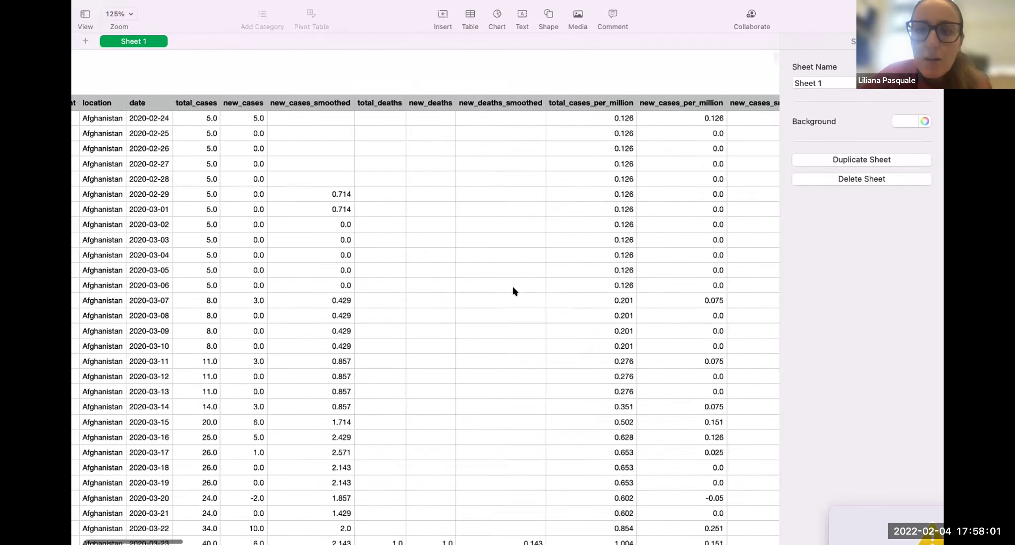
{"action": "scroll", "coordinate": [513, 291], "scroll_direction": "right", "scroll_amount": 8}
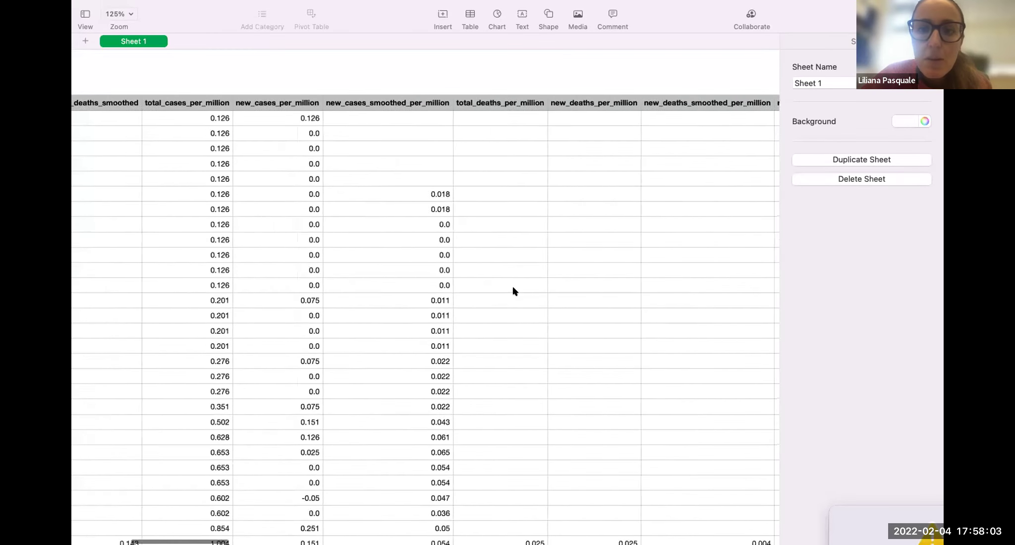
{"action": "scroll", "coordinate": [513, 291], "scroll_direction": "right", "scroll_amount": 6}
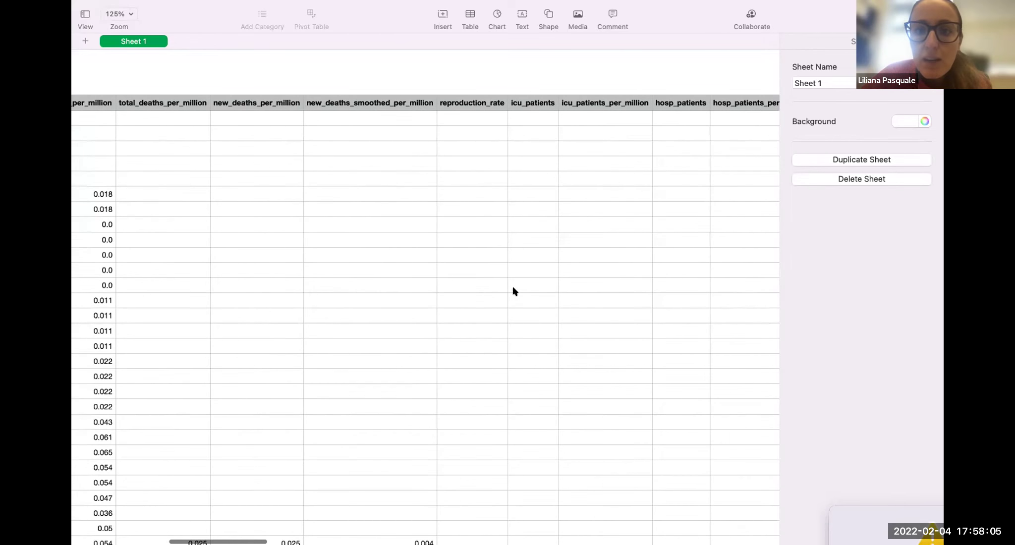
{"action": "scroll", "coordinate": [513, 291], "scroll_direction": "left", "scroll_amount": 10}
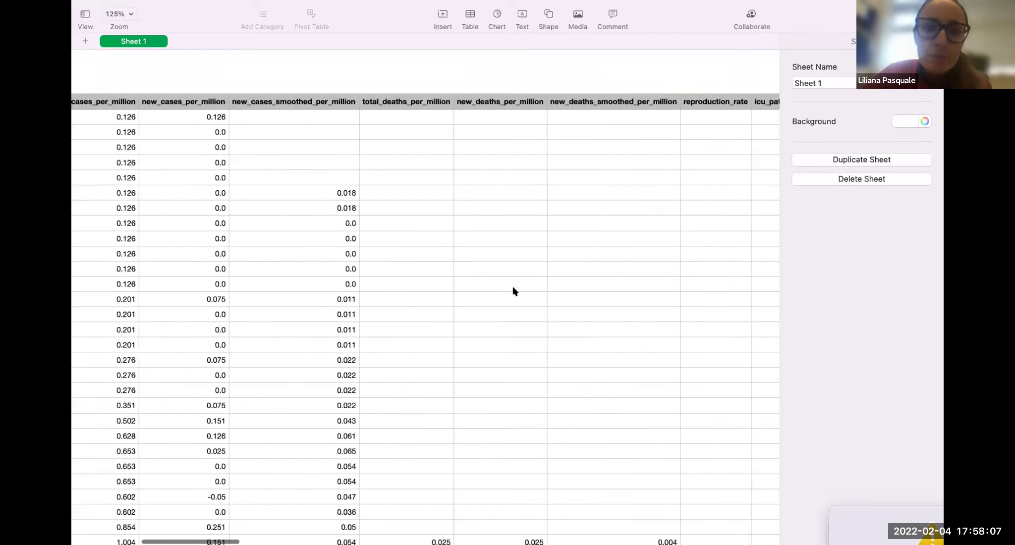
{"action": "scroll", "coordinate": [513, 290], "scroll_direction": "left", "scroll_amount": 5}
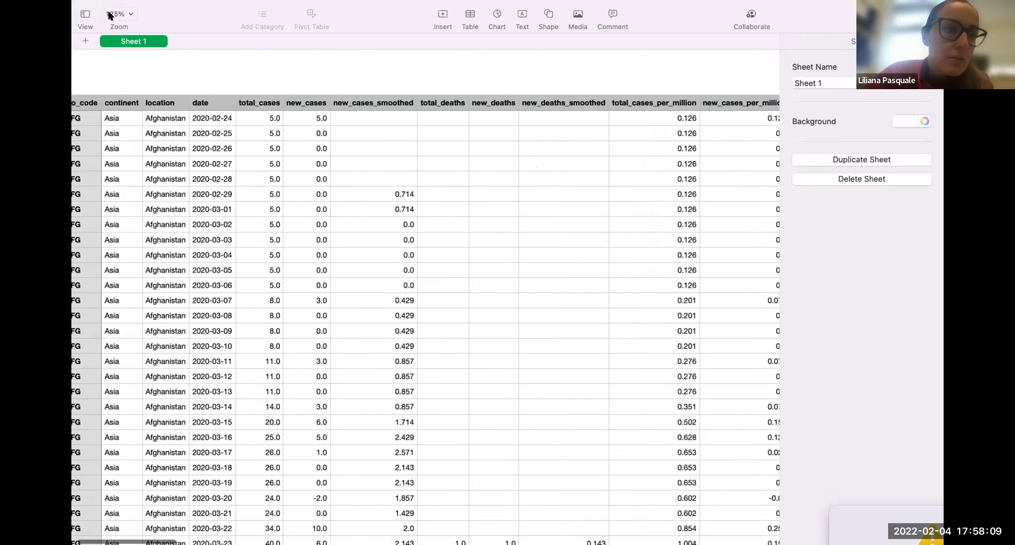
- Take the owid-covid-data spreadsheet out of full screen, minimise it, and switch back to the 001_intro notebook in Chrome
{"action": "mouse_move", "coordinate": [104, 23]}
{"action": "left_click", "coordinate": [104, 24]}
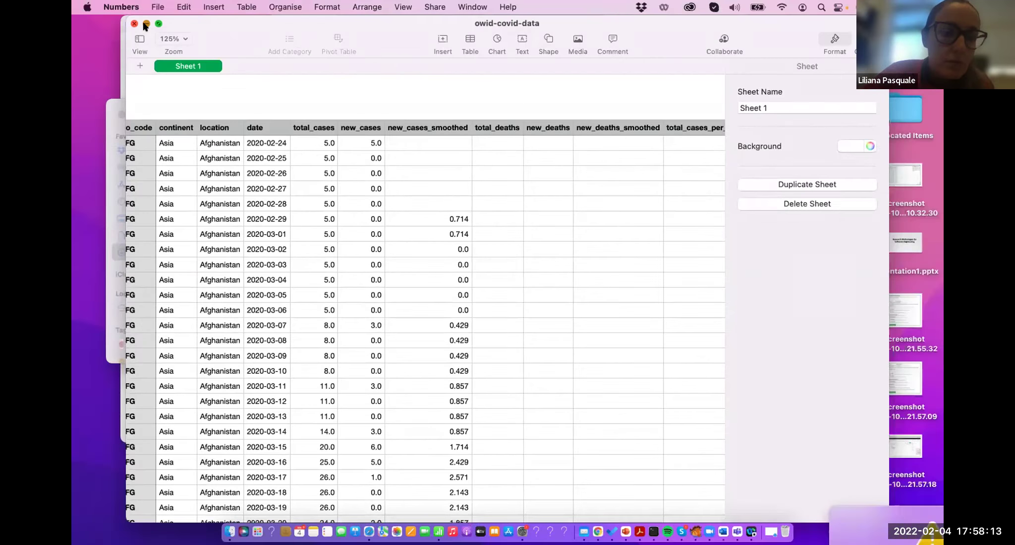
{"action": "left_click", "coordinate": [146, 24]}
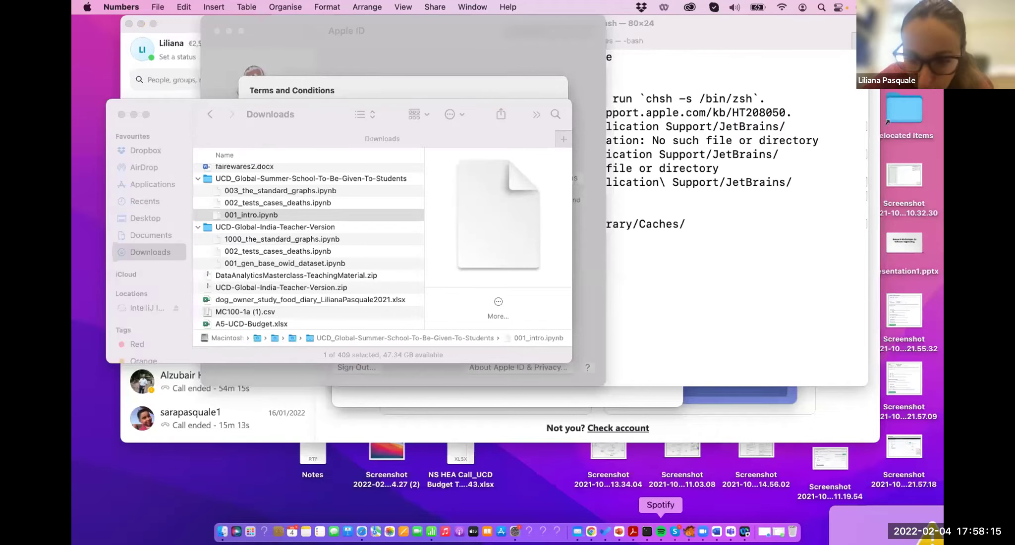
{"action": "left_click", "coordinate": [591, 531]}
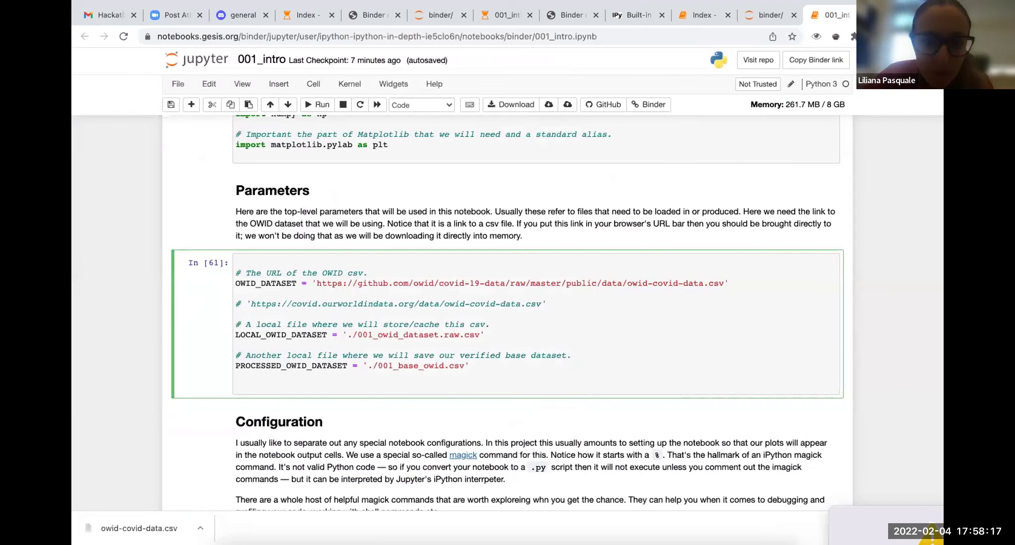
- Run the Parameters code cell that defines OWID_DATASET, LOCAL_OWID_DATASET and PROCESSED_OWID_DATASET
{"action": "scroll", "coordinate": [732, 326], "scroll_direction": "down", "scroll_amount": 3}
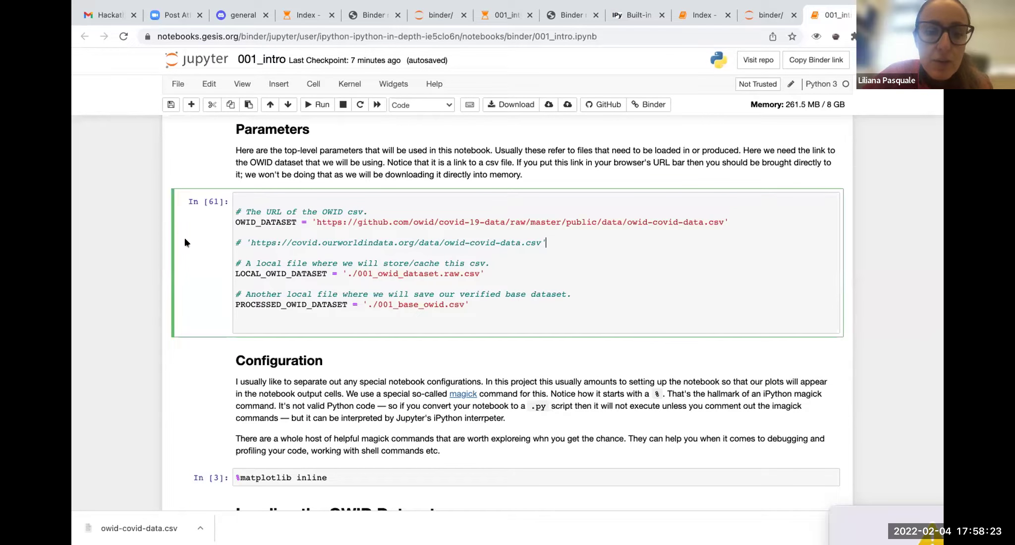
{"action": "key", "text": "Escape"}
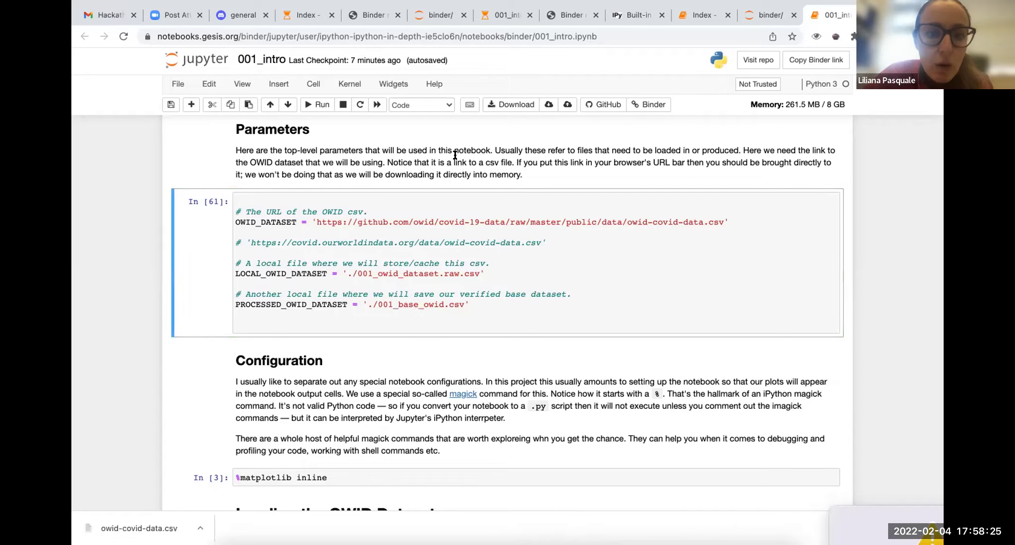
{"action": "left_click", "coordinate": [318, 105]}
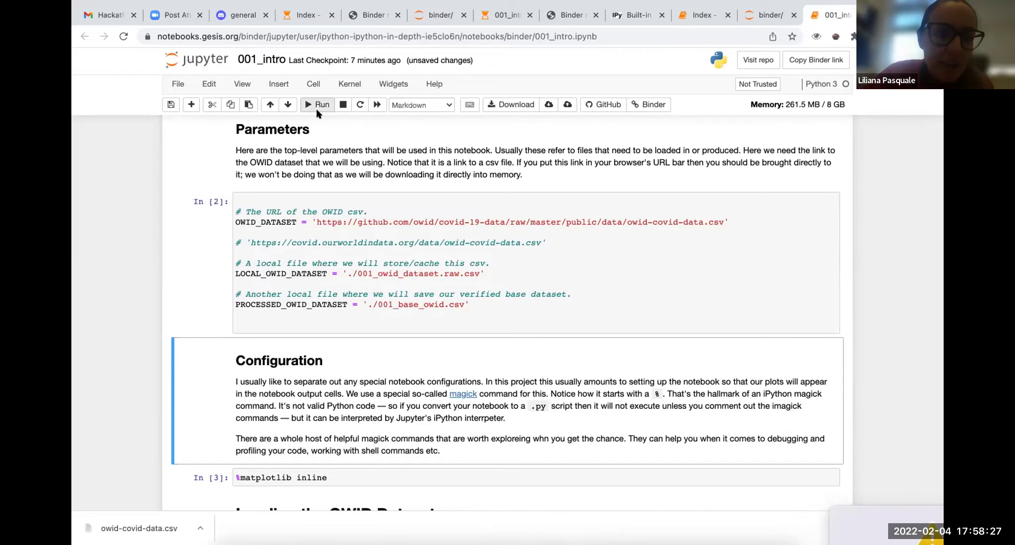
- Read through the Configuration section and run its %matplotlib inline cell
{"action": "scroll", "coordinate": [346, 276], "scroll_direction": "down", "scroll_amount": 3}
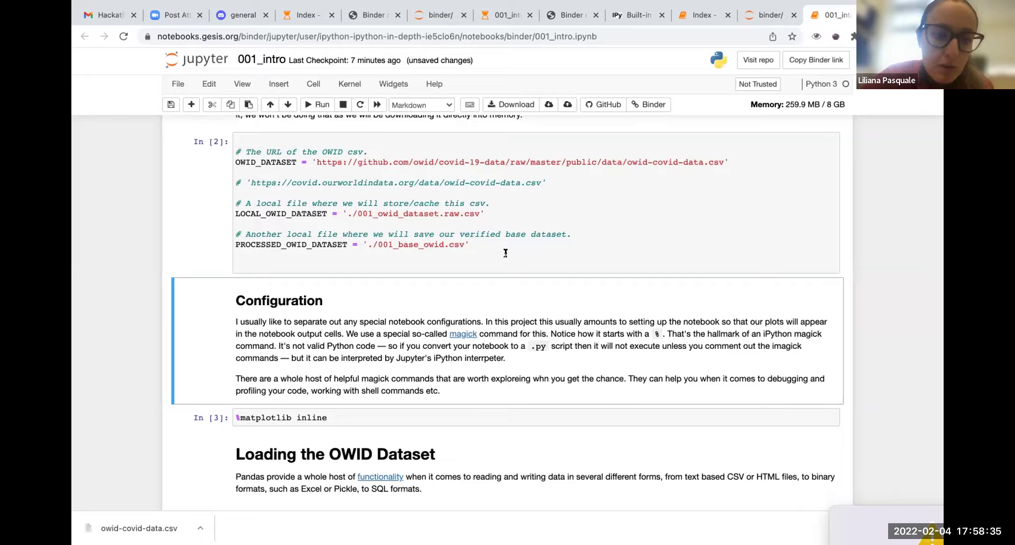
{"action": "scroll", "coordinate": [561, 276], "scroll_direction": "down", "scroll_amount": 5}
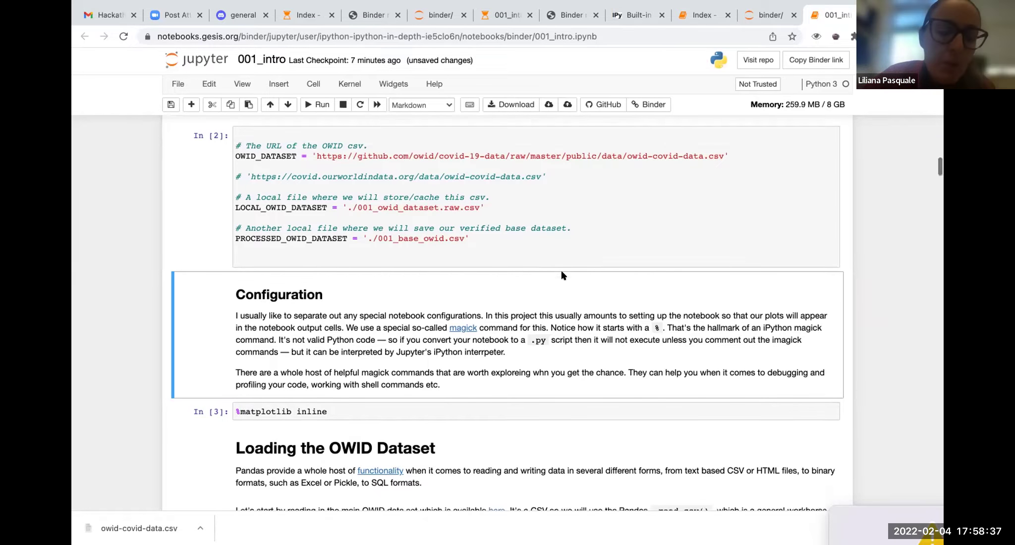
{"action": "scroll", "coordinate": [561, 275], "scroll_direction": "down", "scroll_amount": 2}
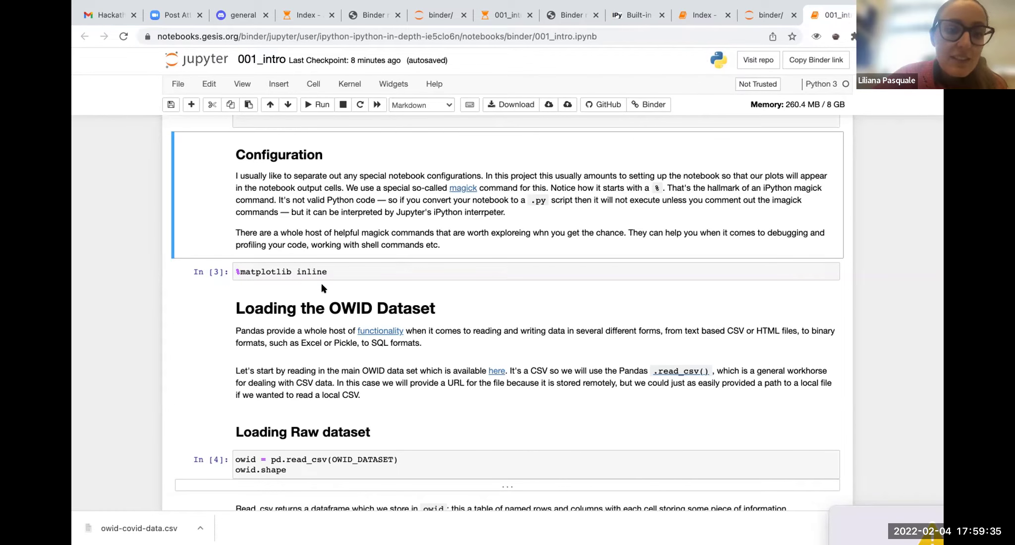
{"action": "scroll", "coordinate": [322, 288], "scroll_direction": "down", "scroll_amount": 2}
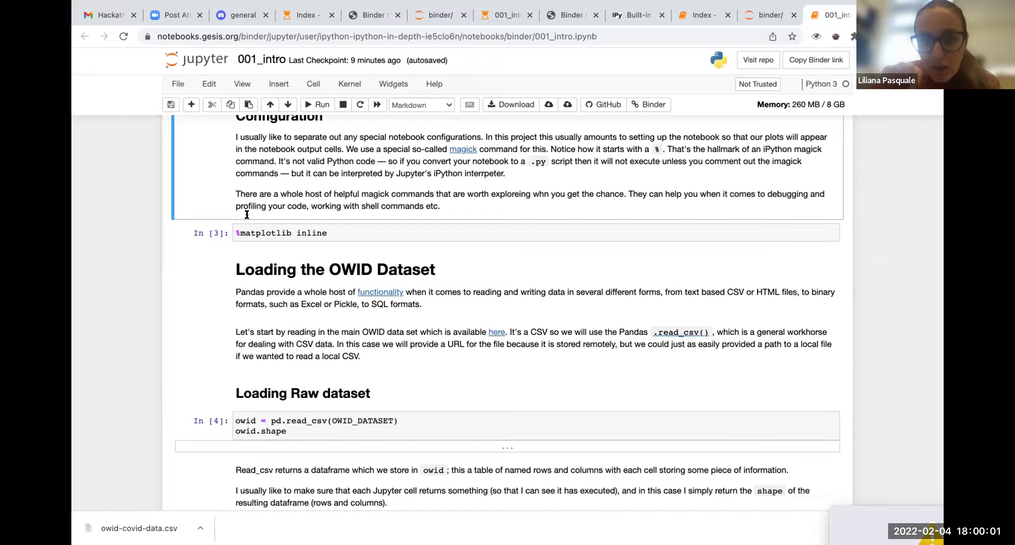
{"action": "left_click", "coordinate": [345, 231]}
{"action": "left_click", "coordinate": [312, 103]}
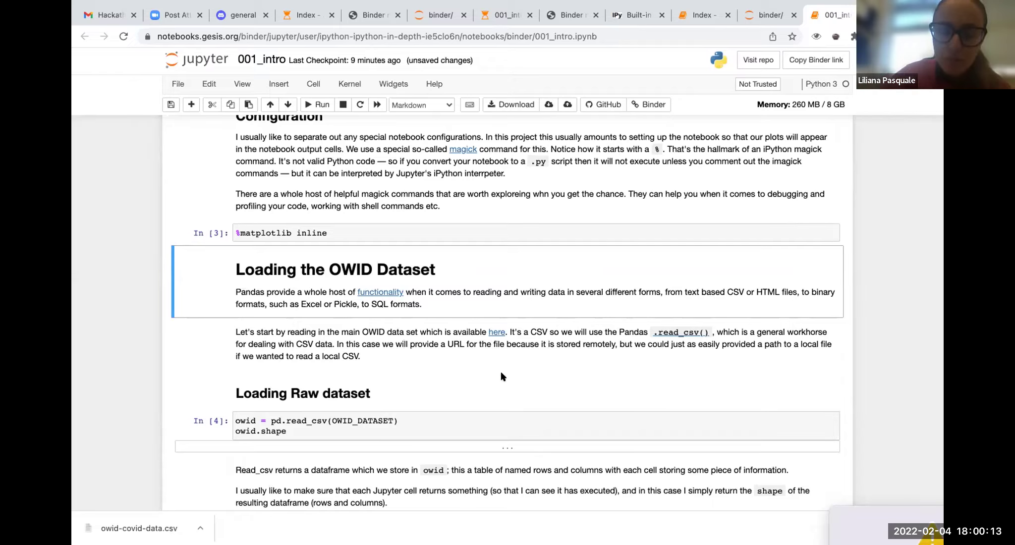
- Examine the Loading the OWID Dataset section and its read_csv explanation, checking back on the pandas alias in the Imports cell
{"action": "scroll", "coordinate": [474, 376], "scroll_direction": "down", "scroll_amount": 3}
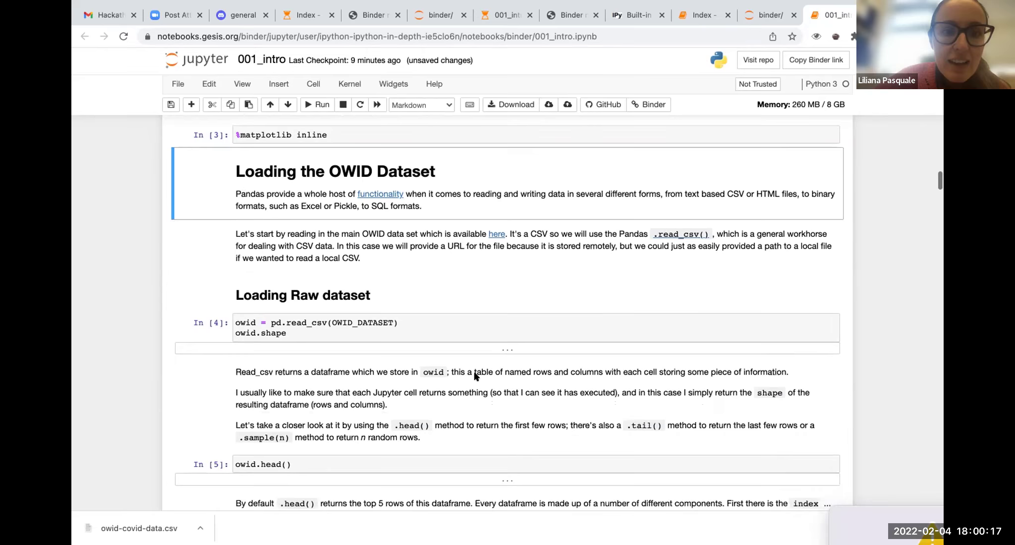
{"action": "scroll", "coordinate": [474, 375], "scroll_direction": "up", "scroll_amount": 2}
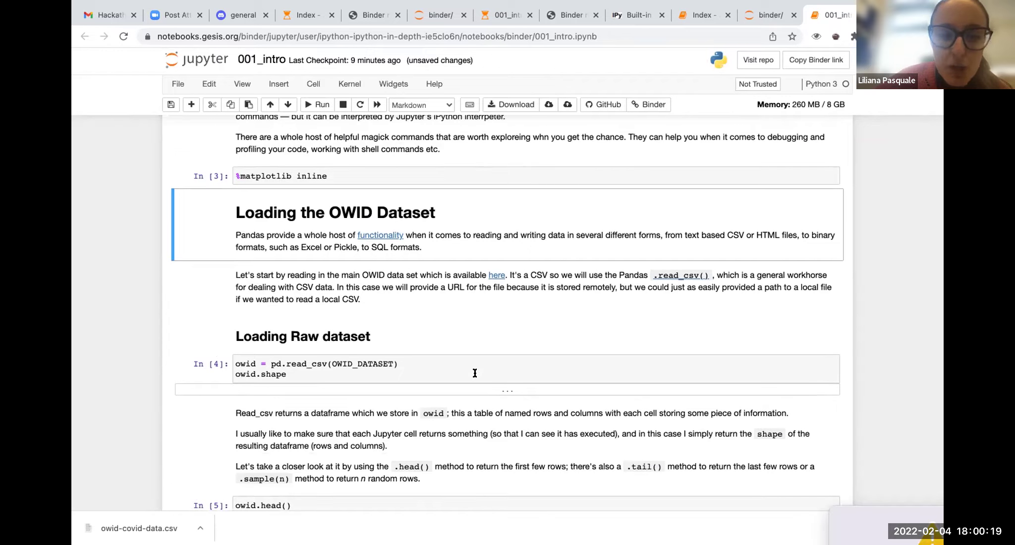
{"action": "scroll", "coordinate": [475, 373], "scroll_direction": "down", "scroll_amount": 2}
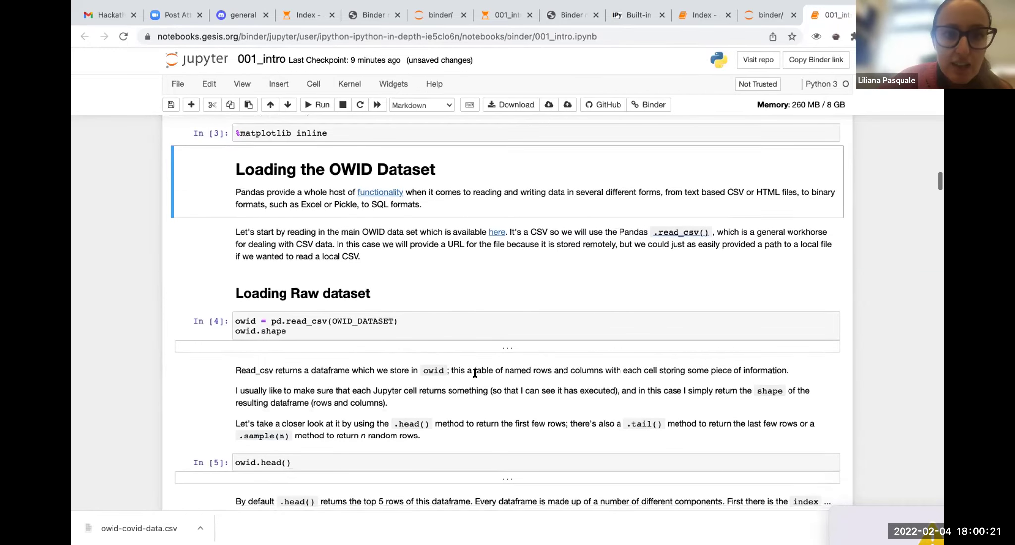
{"action": "scroll", "coordinate": [474, 372], "scroll_direction": "down", "scroll_amount": 1}
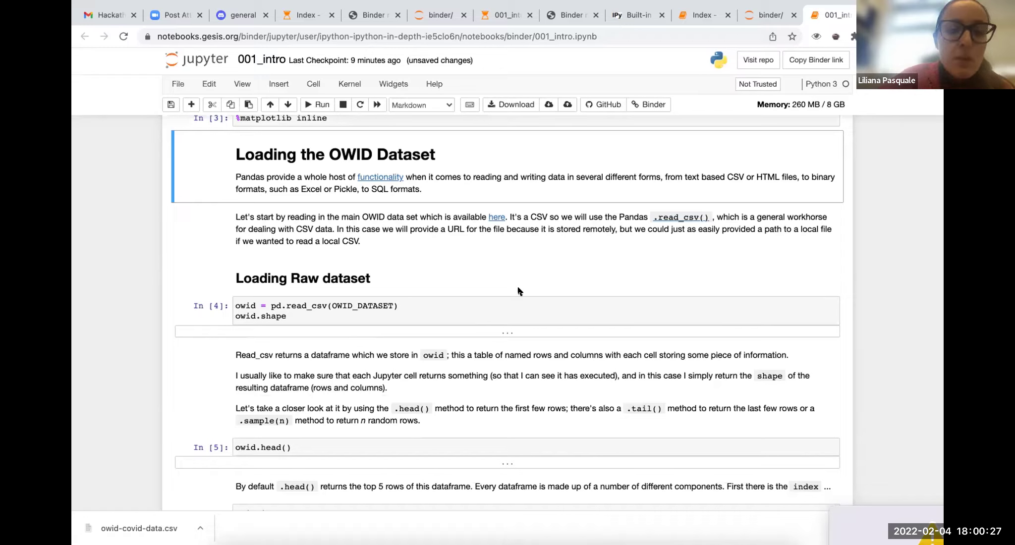
{"action": "scroll", "coordinate": [518, 291], "scroll_direction": "down", "scroll_amount": 1}
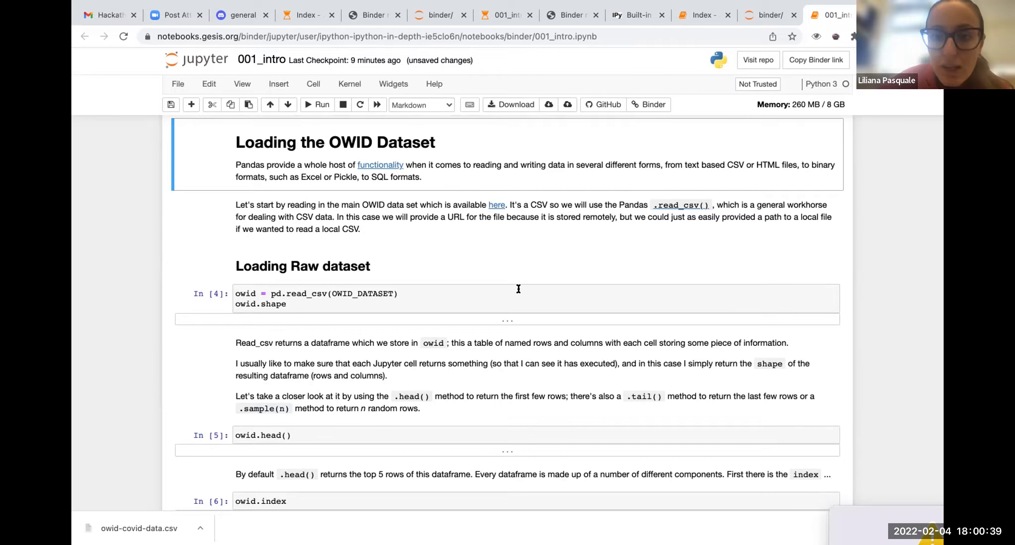
{"action": "scroll", "coordinate": [519, 288], "scroll_direction": "down", "scroll_amount": 1}
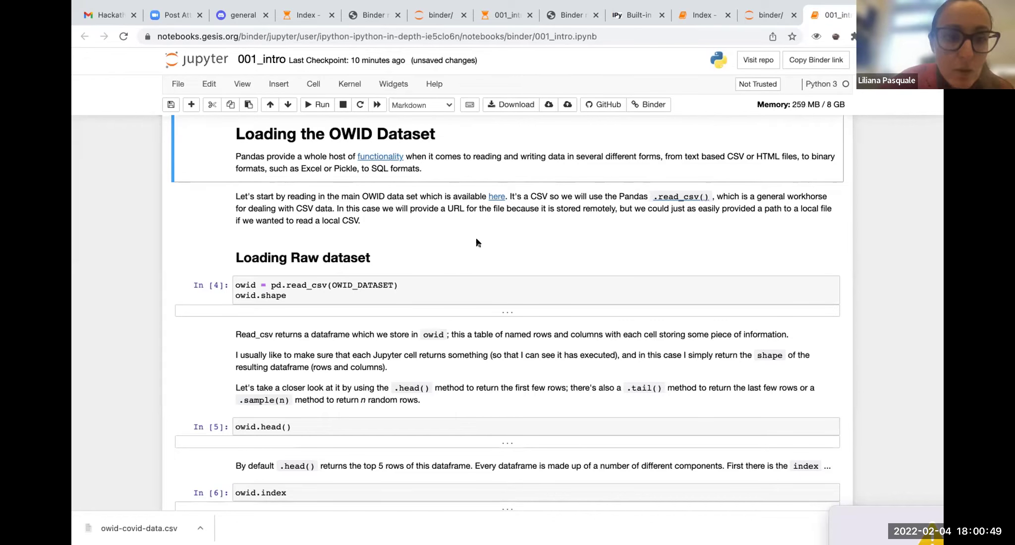
{"action": "scroll", "coordinate": [477, 243], "scroll_direction": "up", "scroll_amount": 5}
{"action": "scroll", "coordinate": [478, 243], "scroll_direction": "up", "scroll_amount": 8}
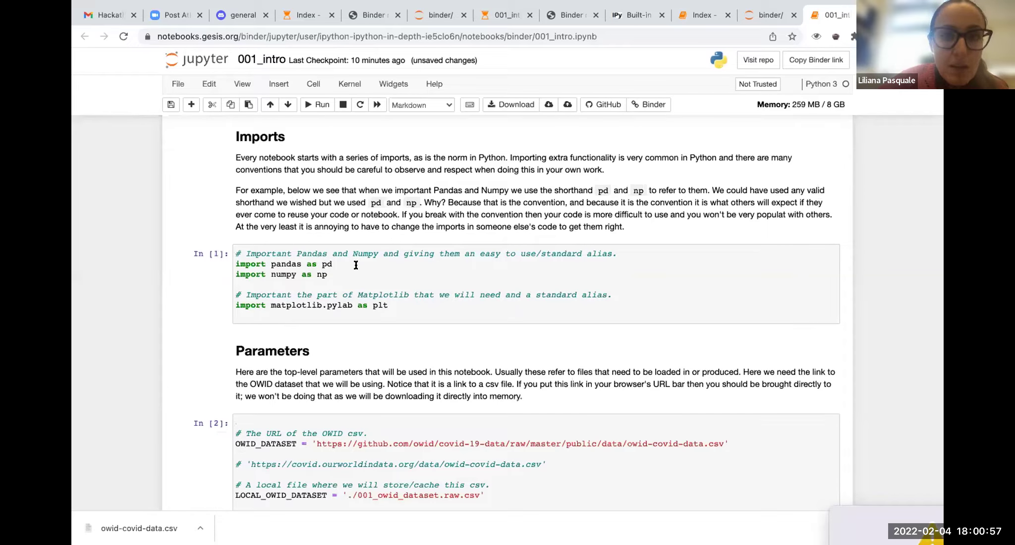
{"action": "scroll", "coordinate": [436, 348], "scroll_direction": "down", "scroll_amount": 5}
{"action": "scroll", "coordinate": [436, 348], "scroll_direction": "down", "scroll_amount": 7}
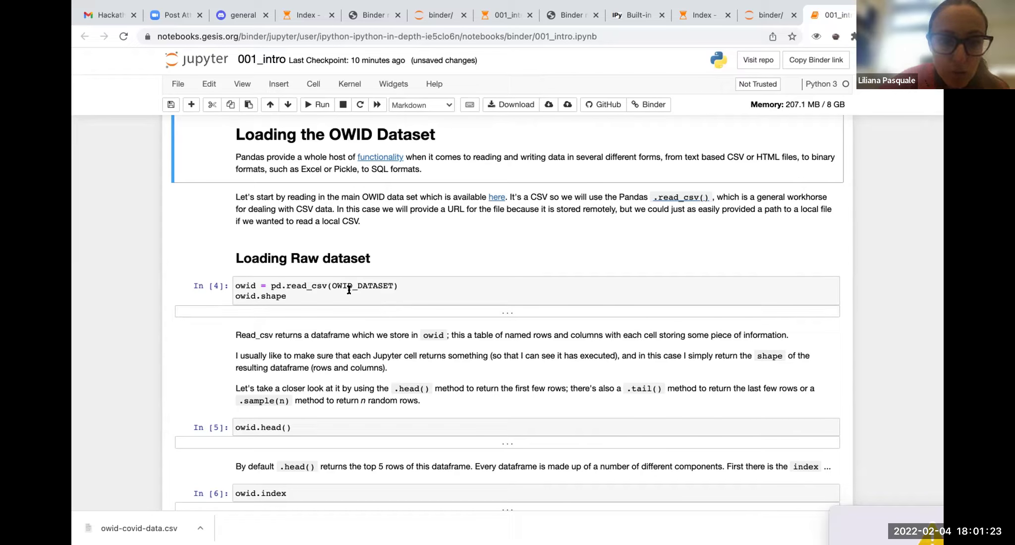
- Run the Loading Raw dataset cell that reads OWID_DATASET into owid with pd.read_csv and returns owid.shape
{"action": "scroll", "coordinate": [338, 290], "scroll_direction": "down", "scroll_amount": 1}
{"action": "scroll", "coordinate": [338, 290], "scroll_direction": "down", "scroll_amount": 3}
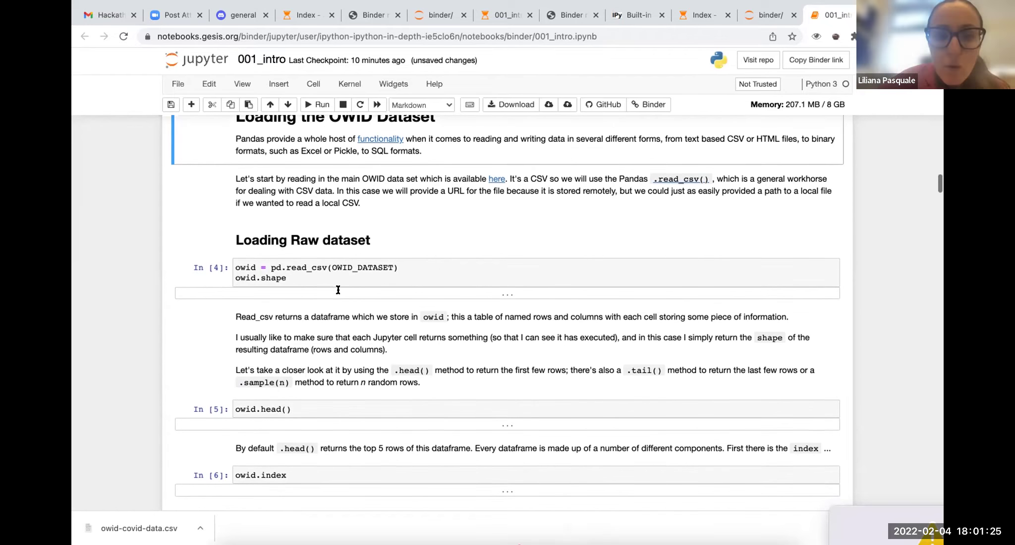
{"action": "scroll", "coordinate": [339, 293], "scroll_direction": "down", "scroll_amount": 5}
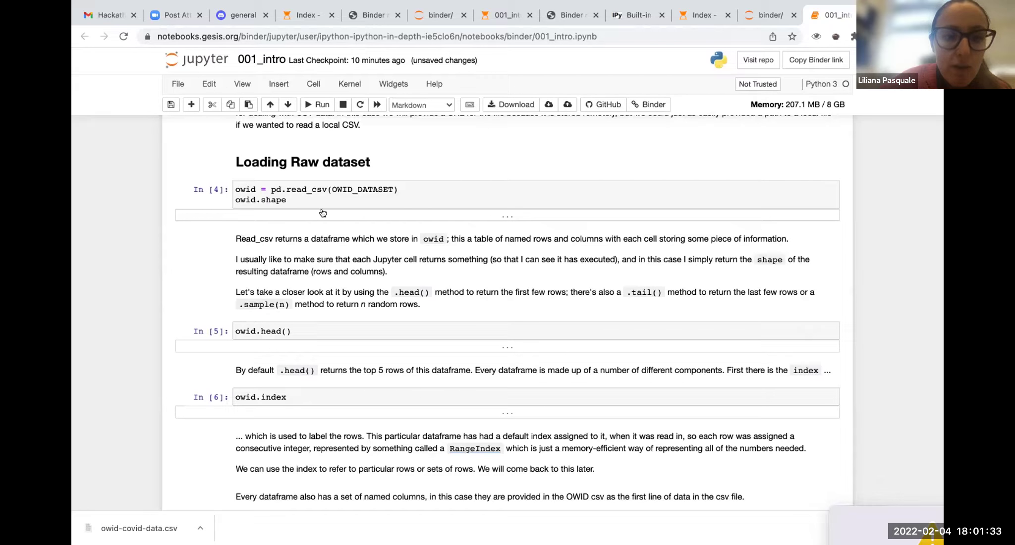
{"action": "left_click", "coordinate": [254, 190]}
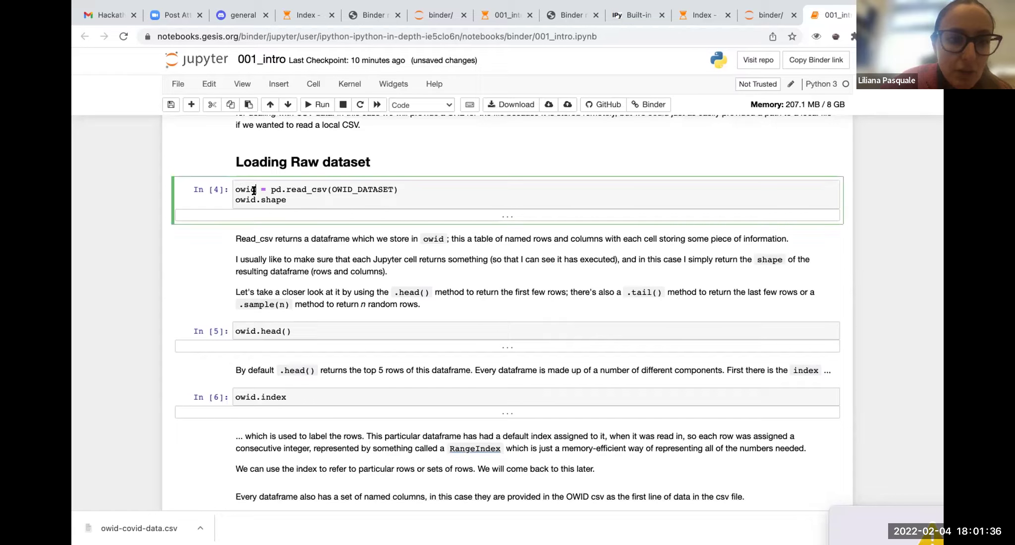
{"action": "left_click", "coordinate": [313, 105]}
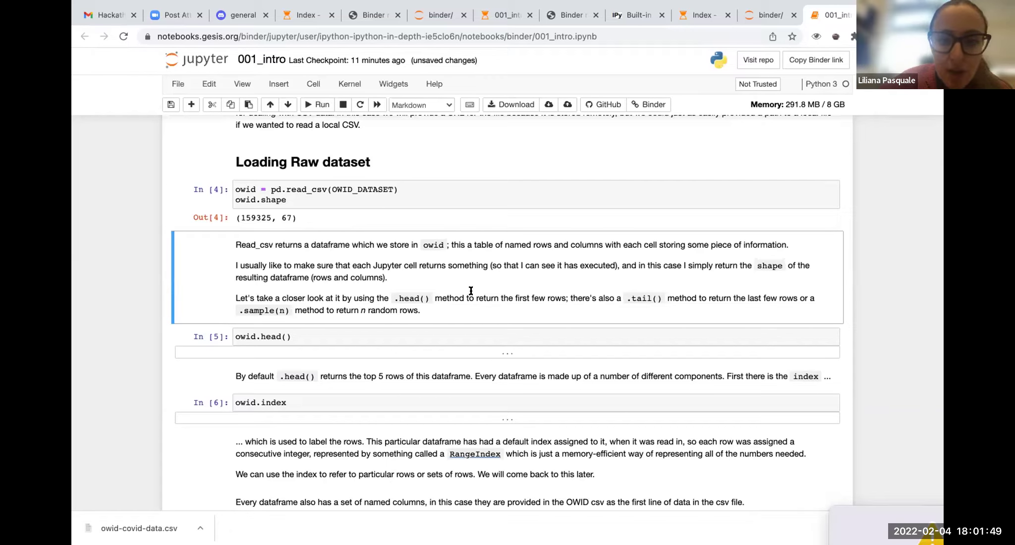
- Examine the owid.shape output and the explanation of the dataframe and its head, tail and sample methods
{"action": "scroll", "coordinate": [470, 293], "scroll_direction": "down", "scroll_amount": 1}
{"action": "scroll", "coordinate": [471, 295], "scroll_direction": "up", "scroll_amount": 3}
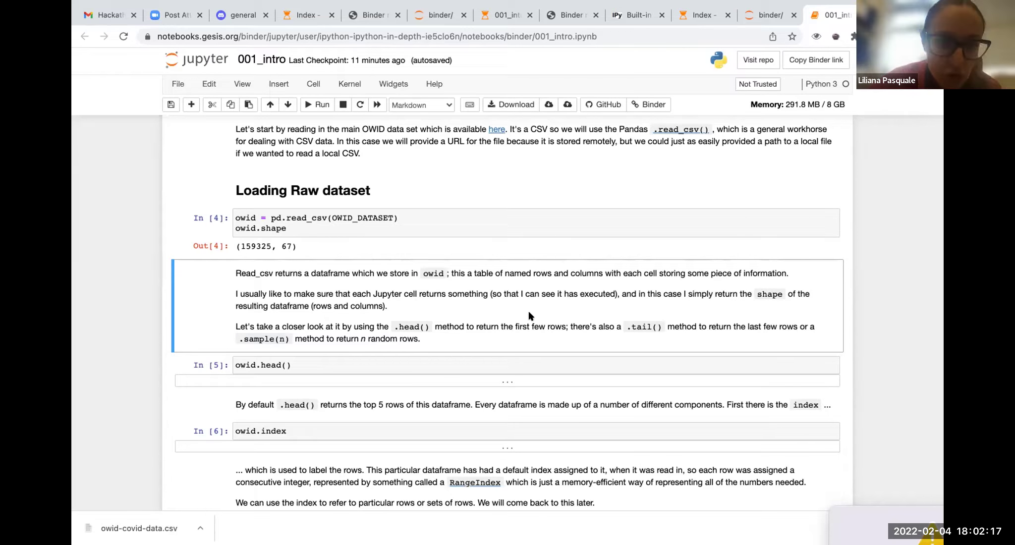
{"action": "scroll", "coordinate": [424, 337], "scroll_direction": "down", "scroll_amount": 1}
{"action": "scroll", "coordinate": [424, 337], "scroll_direction": "down", "scroll_amount": 3}
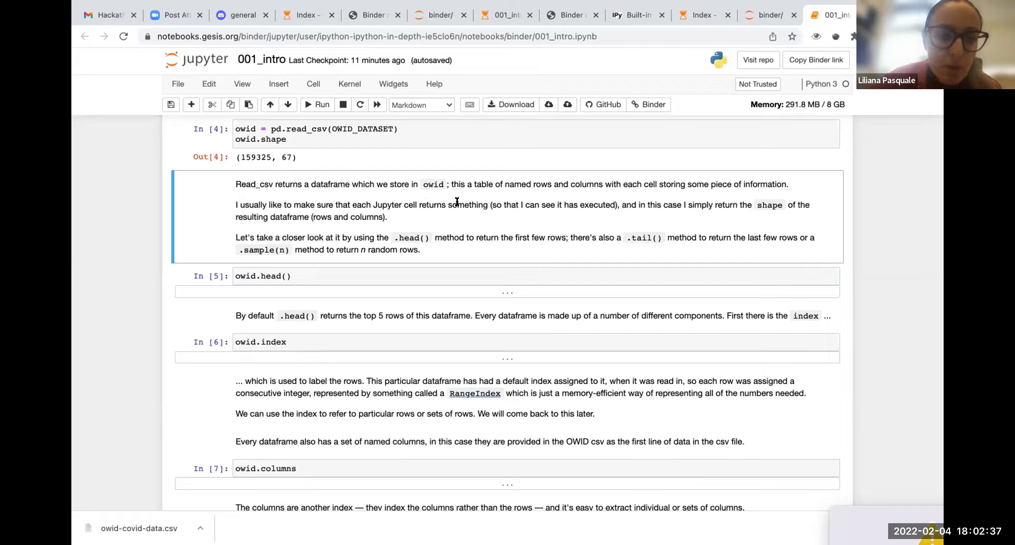
- Run the owid.head() cell and examine the first rows of the dataframe with the note on head's default
{"action": "scroll", "coordinate": [457, 202], "scroll_direction": "down", "scroll_amount": 3}
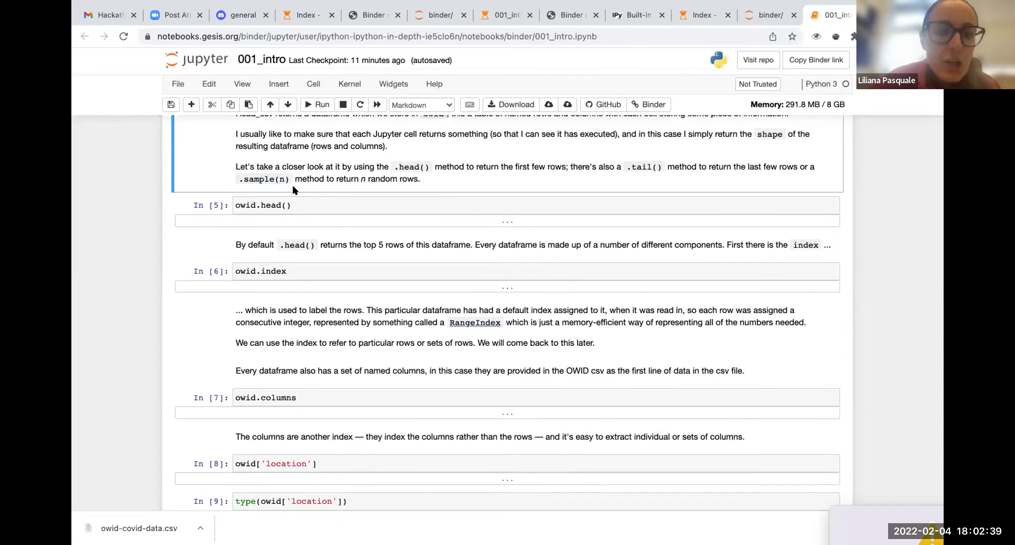
{"action": "scroll", "coordinate": [375, 193], "scroll_direction": "up", "scroll_amount": 2}
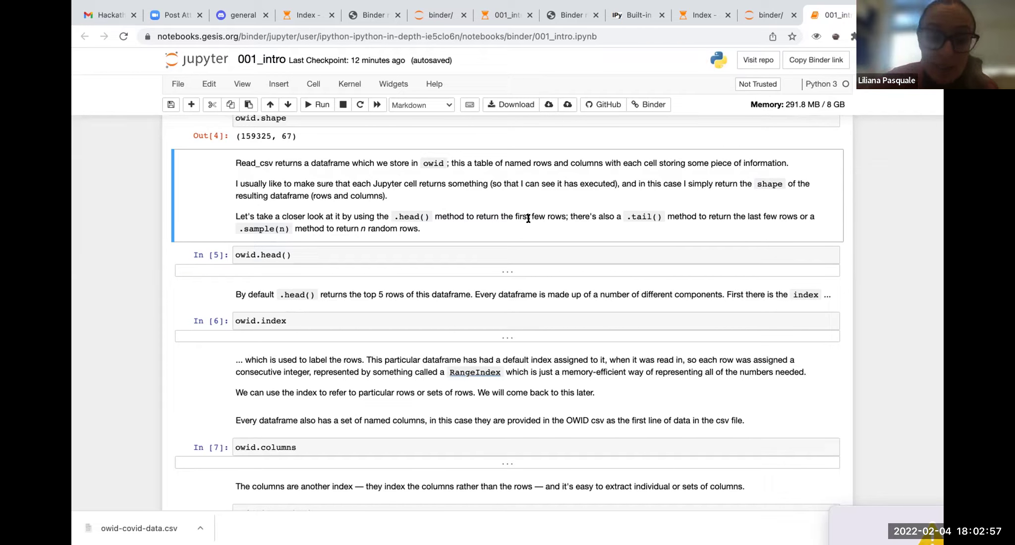
{"action": "left_click", "coordinate": [296, 257]}
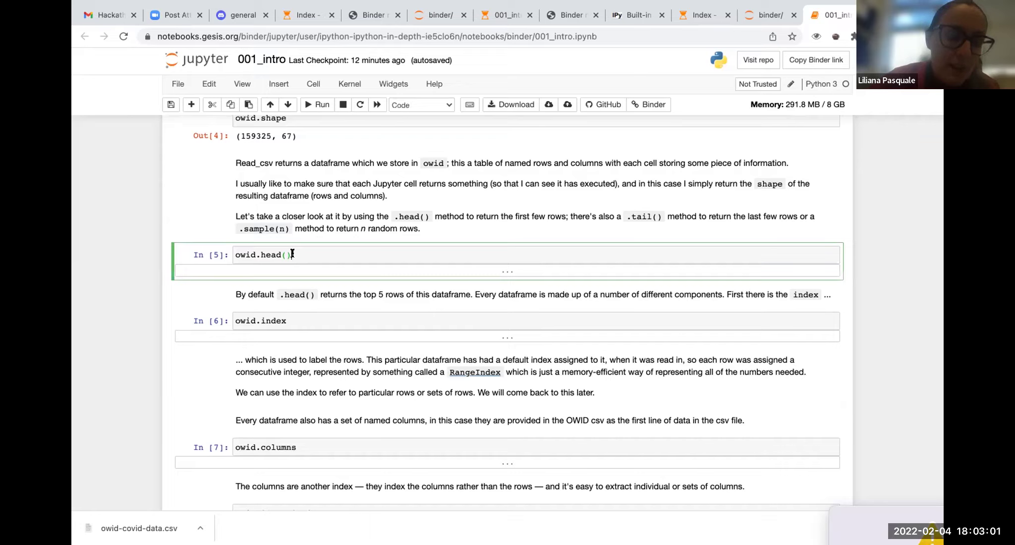
{"action": "left_click", "coordinate": [313, 104]}
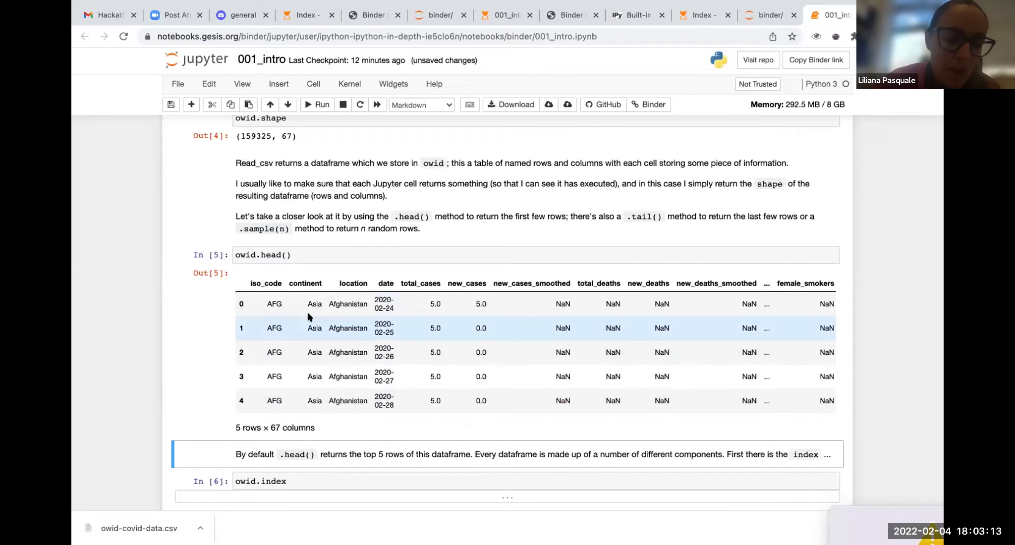
{"action": "scroll", "coordinate": [306, 309], "scroll_direction": "down", "scroll_amount": 1}
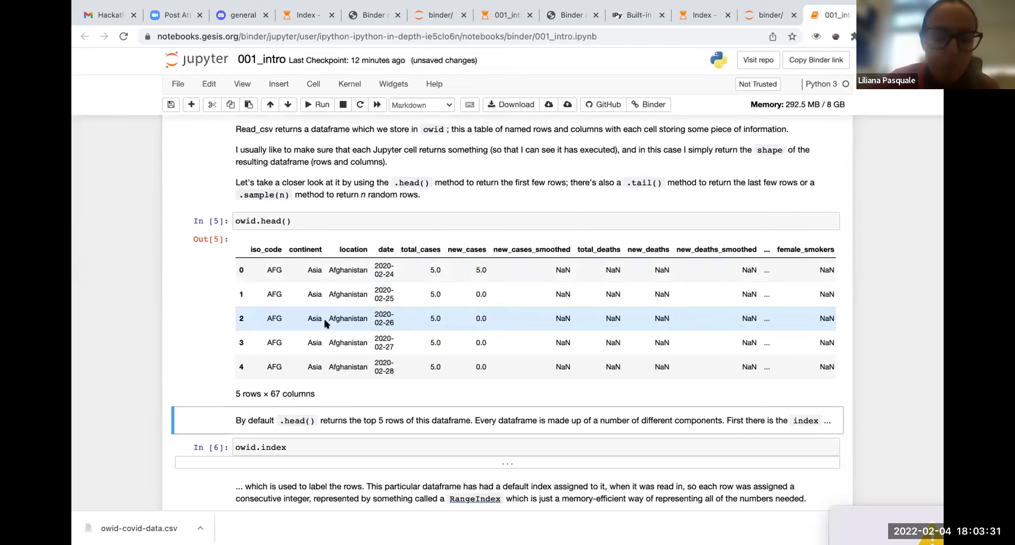
{"action": "scroll", "coordinate": [325, 323], "scroll_direction": "down", "scroll_amount": 1}
{"action": "scroll", "coordinate": [326, 324], "scroll_direction": "down", "scroll_amount": 2}
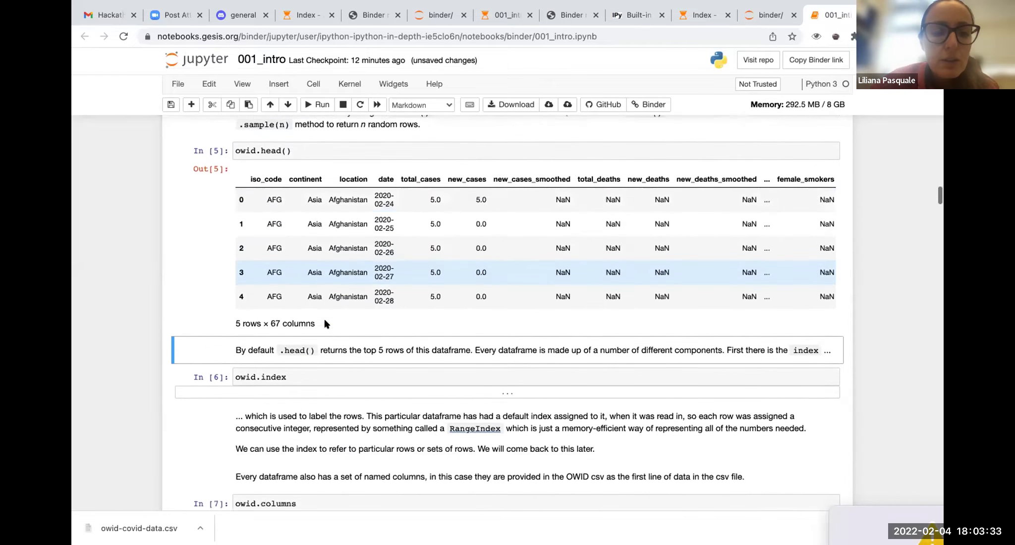
{"action": "scroll", "coordinate": [325, 323], "scroll_direction": "down", "scroll_amount": 1}
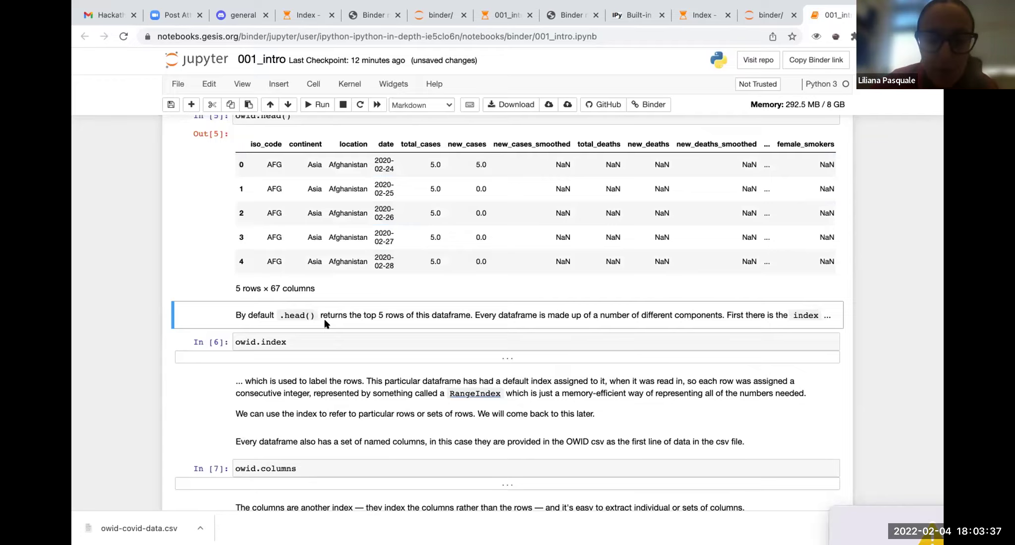
- Change the owid.head() cell to owid.tail() and run it to return the last rows of the dataframe
{"action": "scroll", "coordinate": [327, 323], "scroll_direction": "up", "scroll_amount": 4}
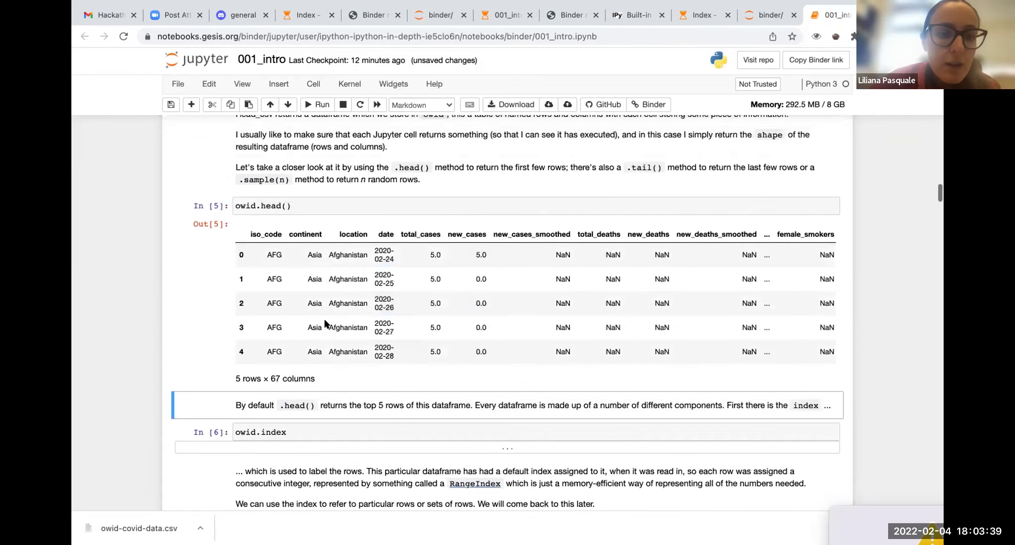
{"action": "left_click", "coordinate": [278, 242]}
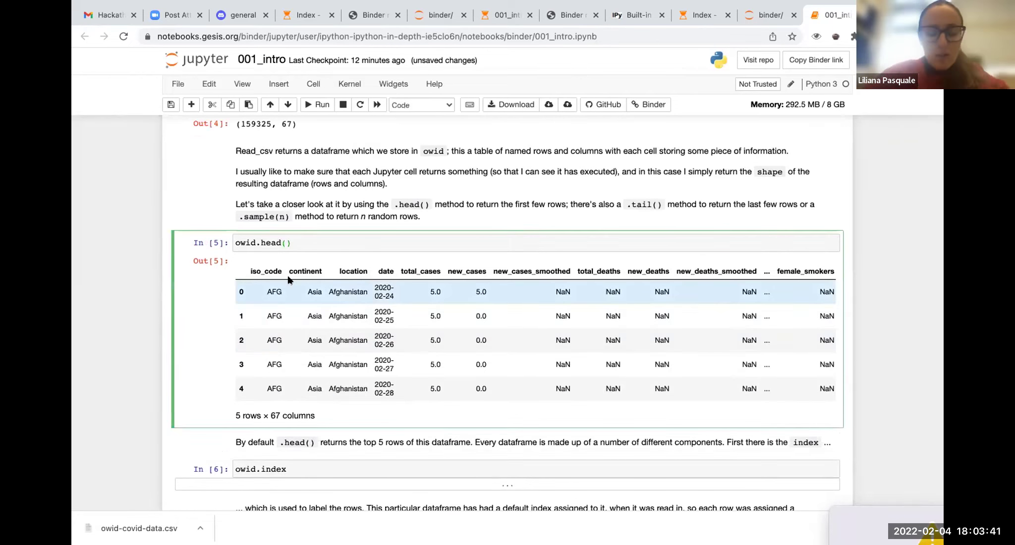
{"action": "key", "text": "BackSpace"}
{"action": "key", "text": "BackSpace"}
{"action": "key", "text": "BackSpace"}
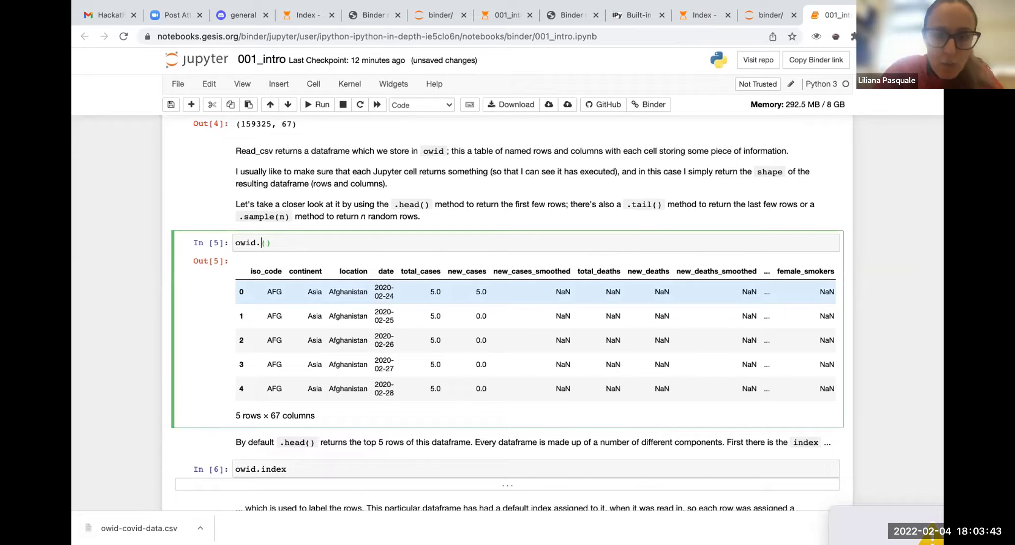
{"action": "type", "text": "tail"}
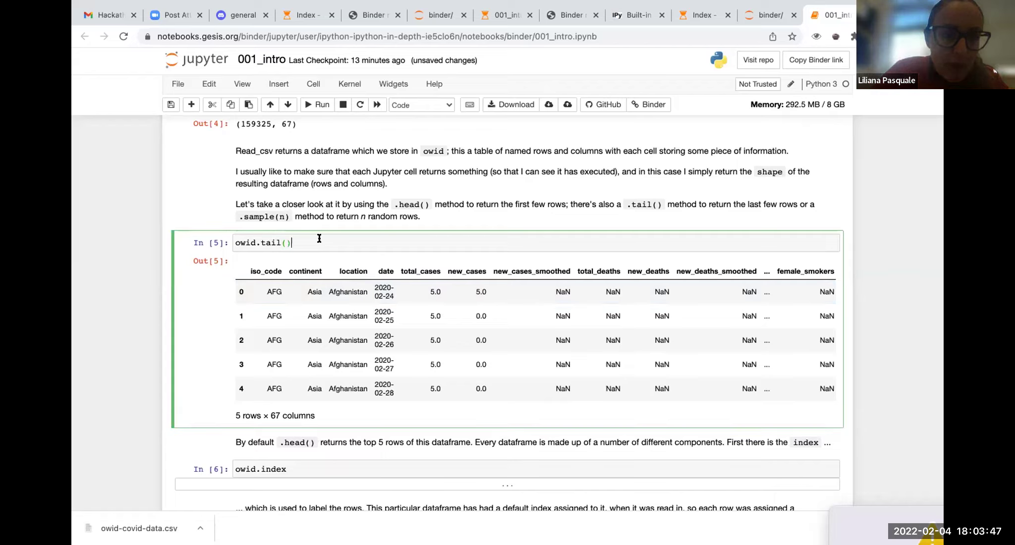
{"action": "left_click", "coordinate": [308, 253]}
{"action": "left_click", "coordinate": [273, 242]}
{"action": "left_click", "coordinate": [317, 106]}
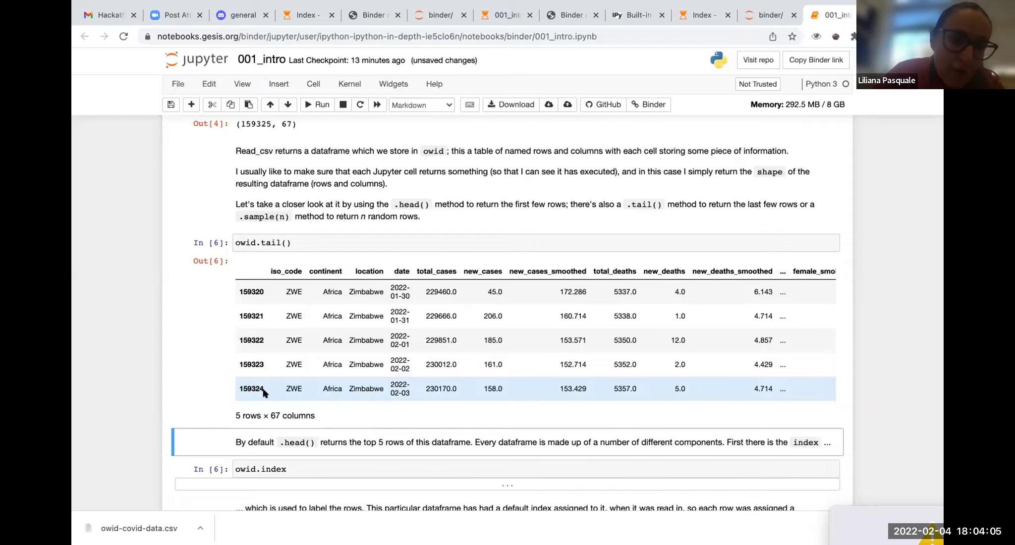
- Replace owid.tail() with owid.sample(10) in the same cell and run it to return ten random rows
{"action": "scroll", "coordinate": [270, 142], "scroll_direction": "up", "scroll_amount": 1}
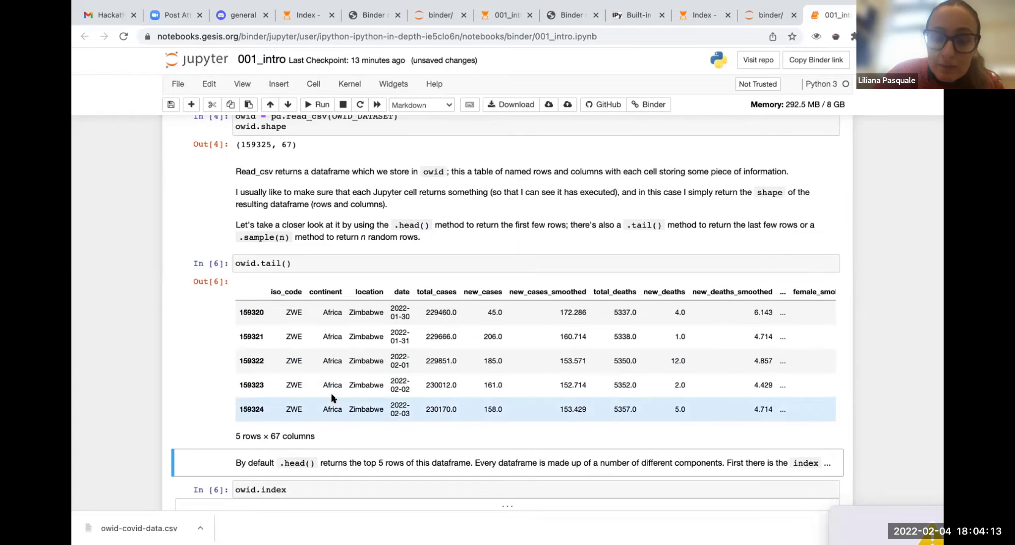
{"action": "scroll", "coordinate": [332, 398], "scroll_direction": "down", "scroll_amount": 1}
{"action": "scroll", "coordinate": [331, 398], "scroll_direction": "up", "scroll_amount": 1}
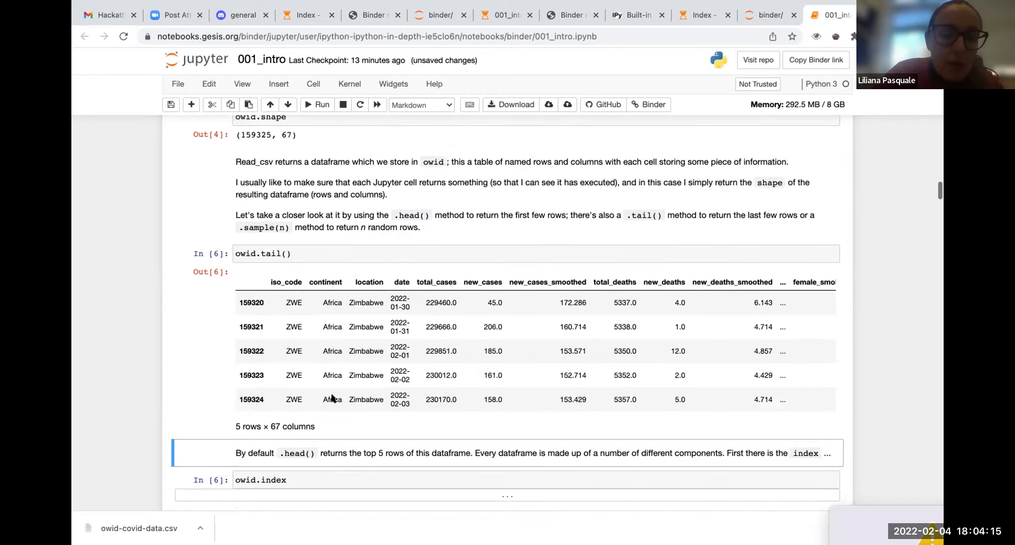
{"action": "left_click", "coordinate": [278, 261]}
{"action": "key", "text": "BackSpace"}
{"action": "type", "text": "sample("}
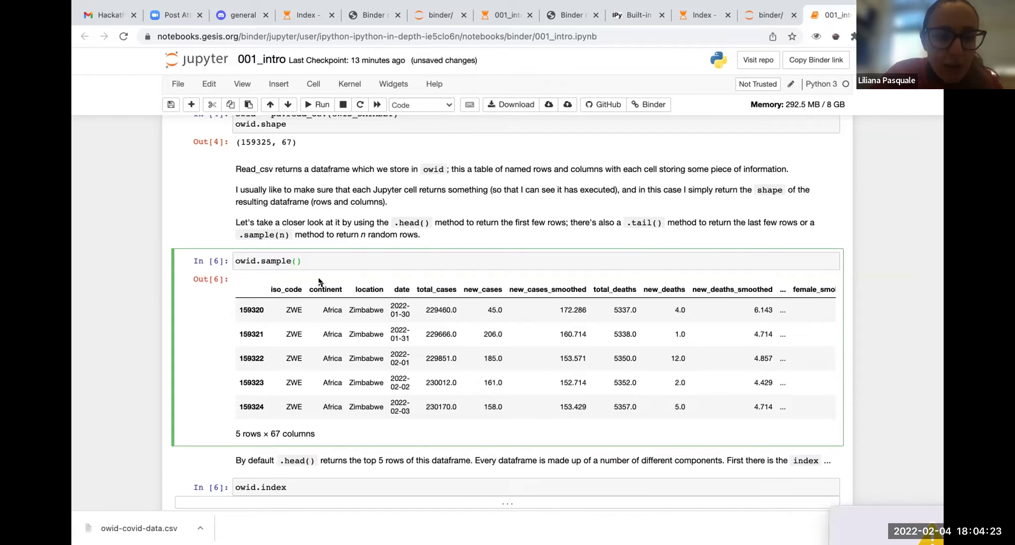
{"action": "type", "text": "10"}
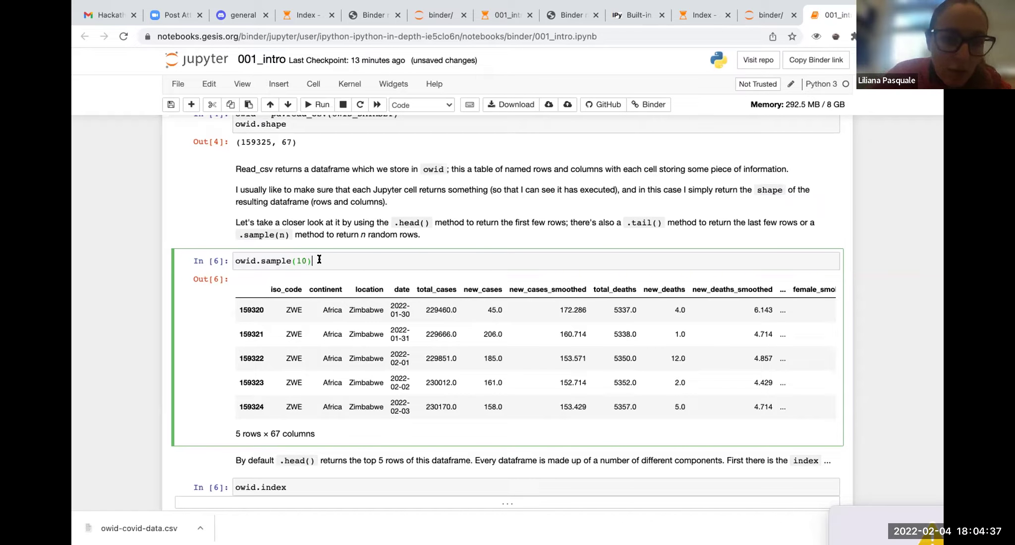
{"action": "left_click", "coordinate": [315, 104]}
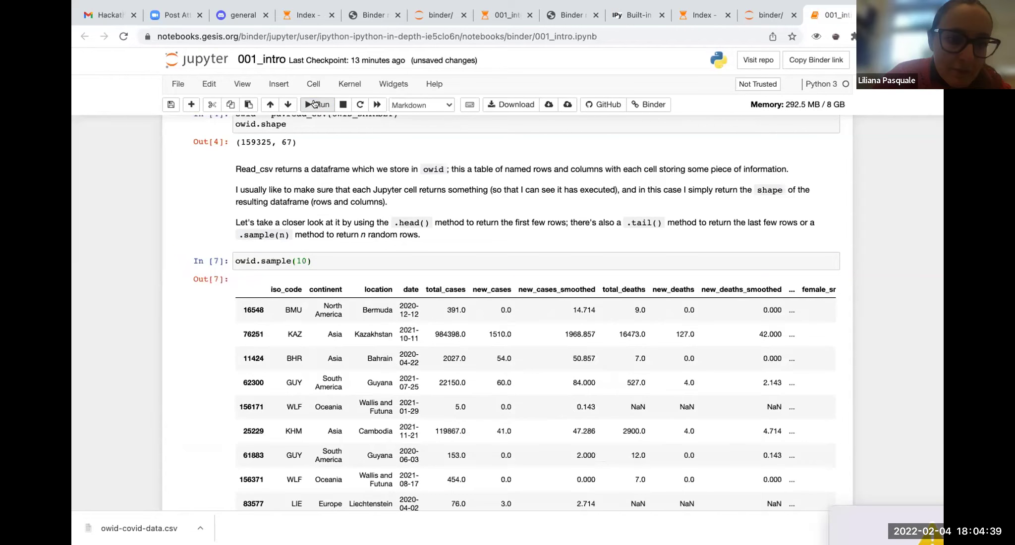
- Examine the random rows returned by owid.sample(10), referring back to the head, tail and sample explanation above the cell
{"action": "scroll", "coordinate": [421, 384], "scroll_direction": "down", "scroll_amount": 4}
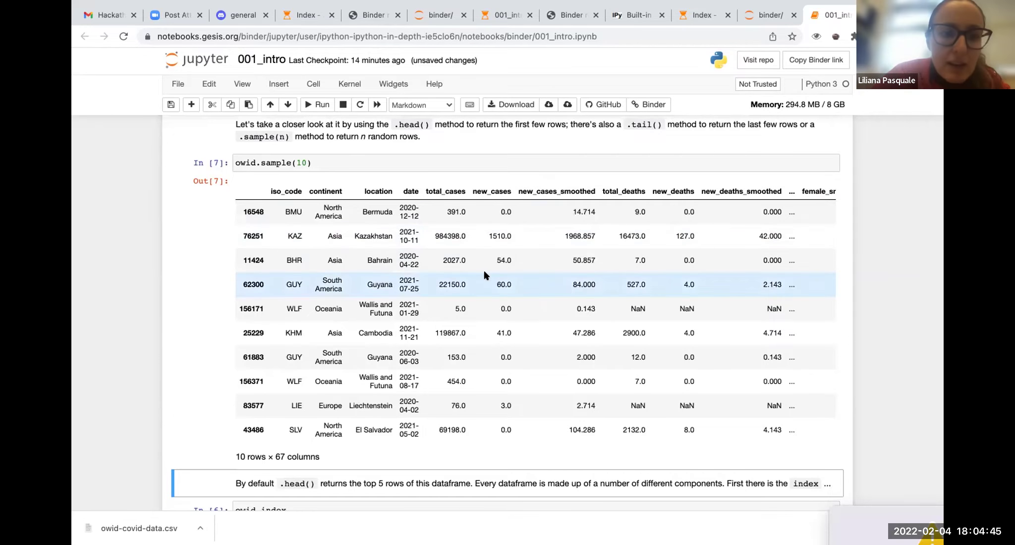
{"action": "scroll", "coordinate": [485, 277], "scroll_direction": "up", "scroll_amount": 2}
{"action": "scroll", "coordinate": [485, 276], "scroll_direction": "up", "scroll_amount": 2}
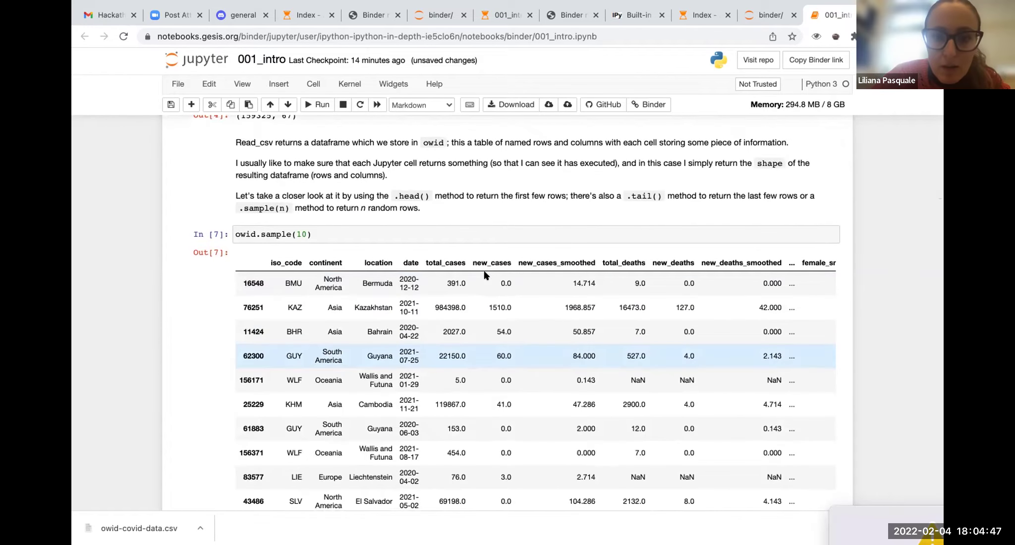
{"action": "scroll", "coordinate": [485, 276], "scroll_direction": "down", "scroll_amount": 4}
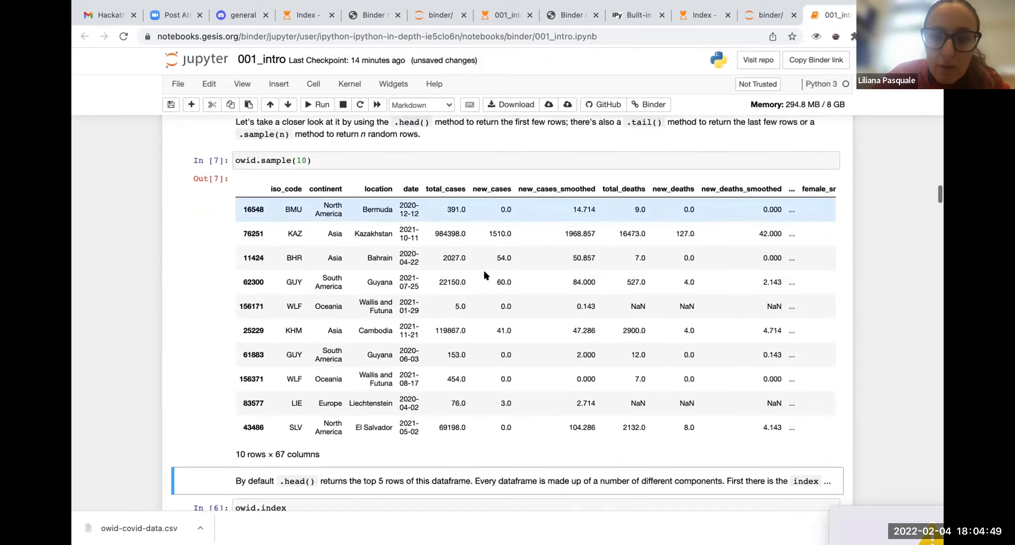
{"action": "scroll", "coordinate": [484, 276], "scroll_direction": "up", "scroll_amount": 4}
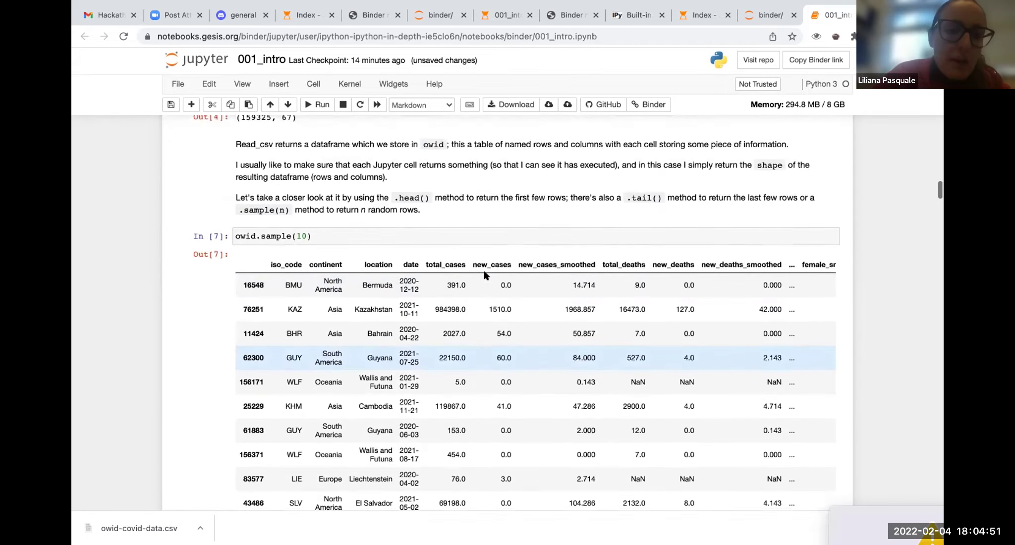
{"action": "scroll", "coordinate": [485, 276], "scroll_direction": "up", "scroll_amount": 3}
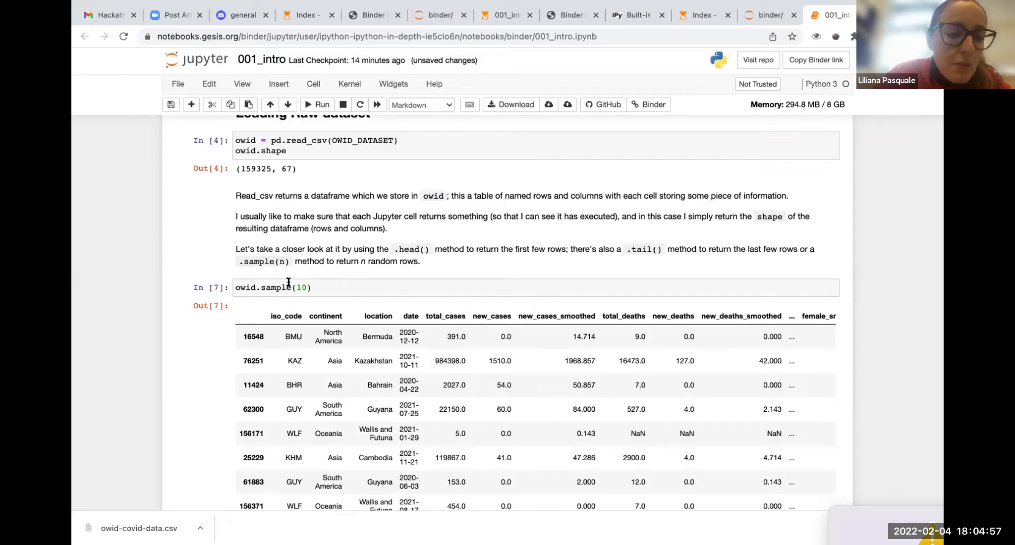
{"action": "left_click", "coordinate": [321, 287]}
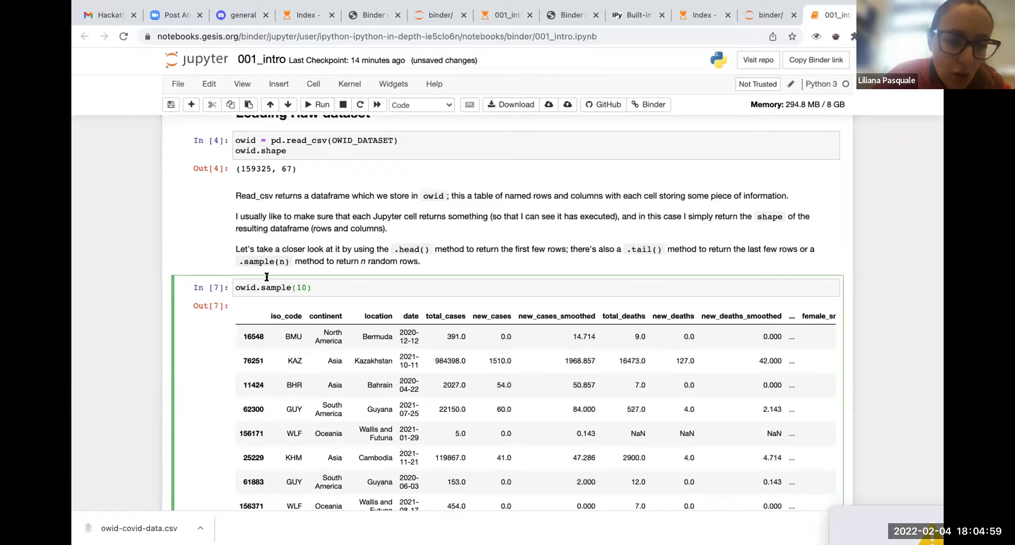
{"action": "left_click", "coordinate": [327, 289]}
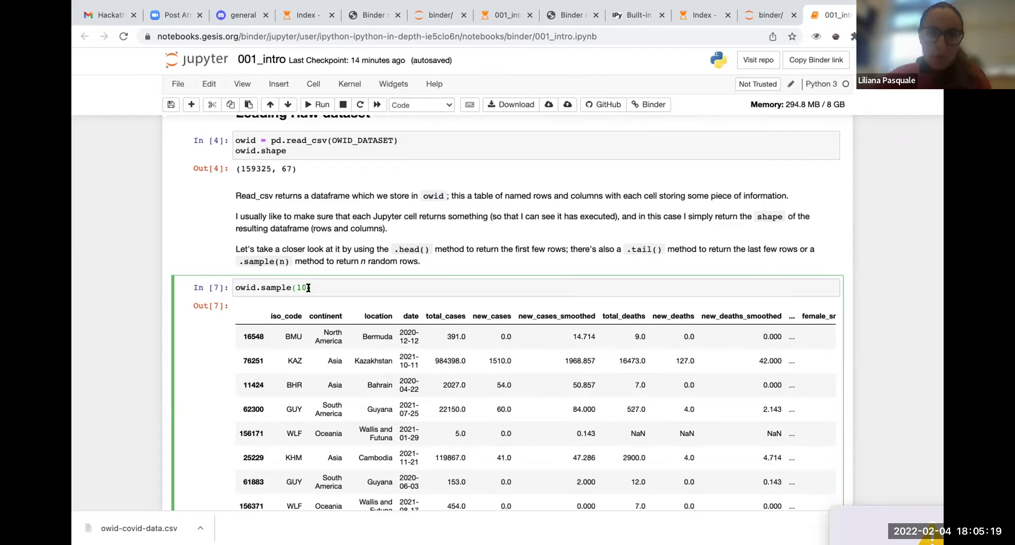
{"action": "scroll", "coordinate": [444, 355], "scroll_direction": "down", "scroll_amount": 1}
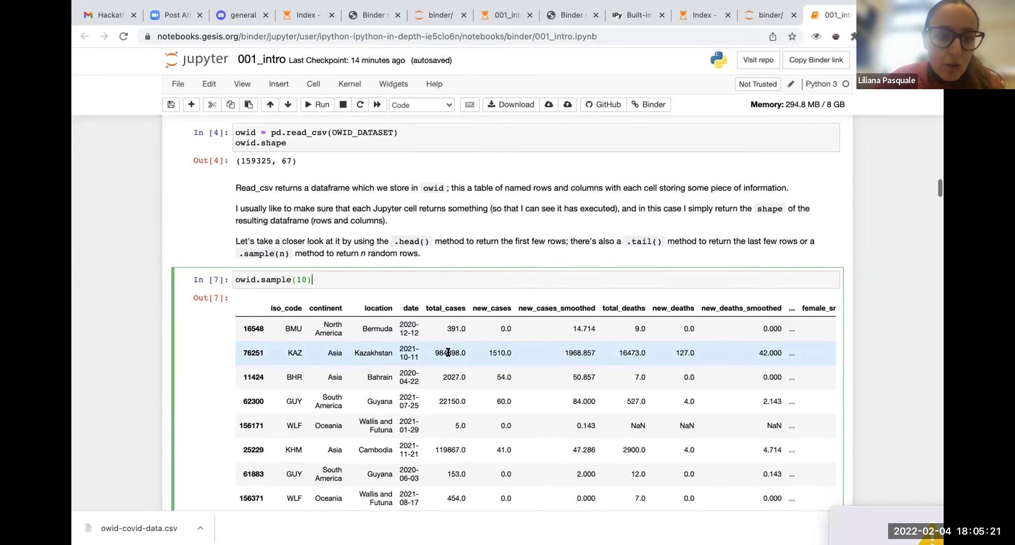
{"action": "scroll", "coordinate": [448, 352], "scroll_direction": "down", "scroll_amount": 5}
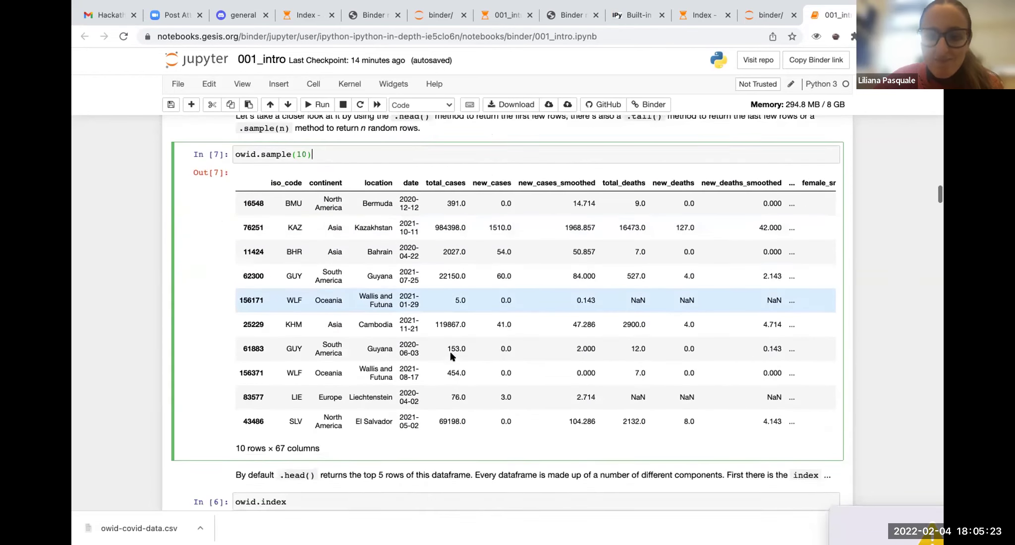
{"action": "scroll", "coordinate": [451, 356], "scroll_direction": "down", "scroll_amount": 2}
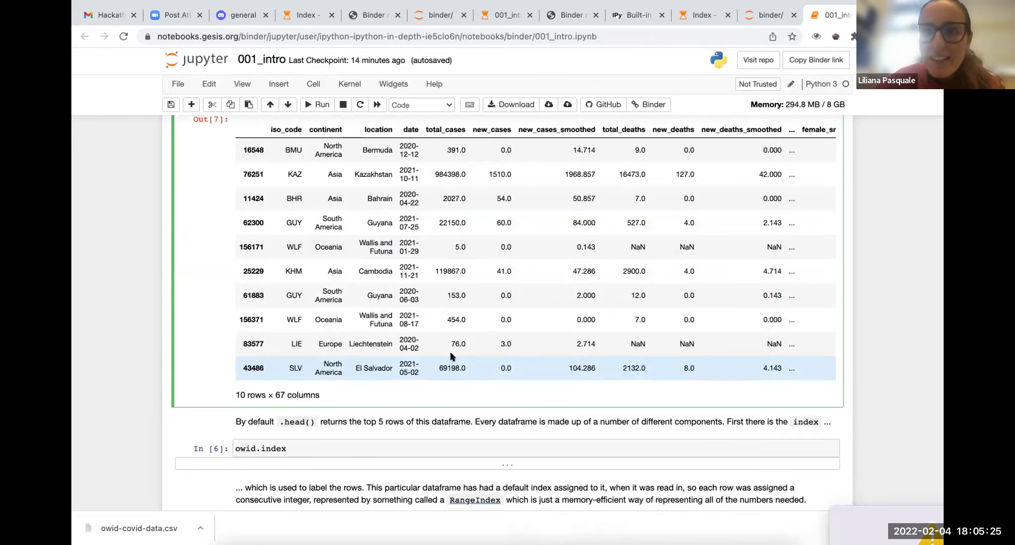
- Run the owid.index cell to return the dataframe's row index, checking it against the row labels of the sample table
{"action": "mouse_move", "coordinate": [825, 4]}
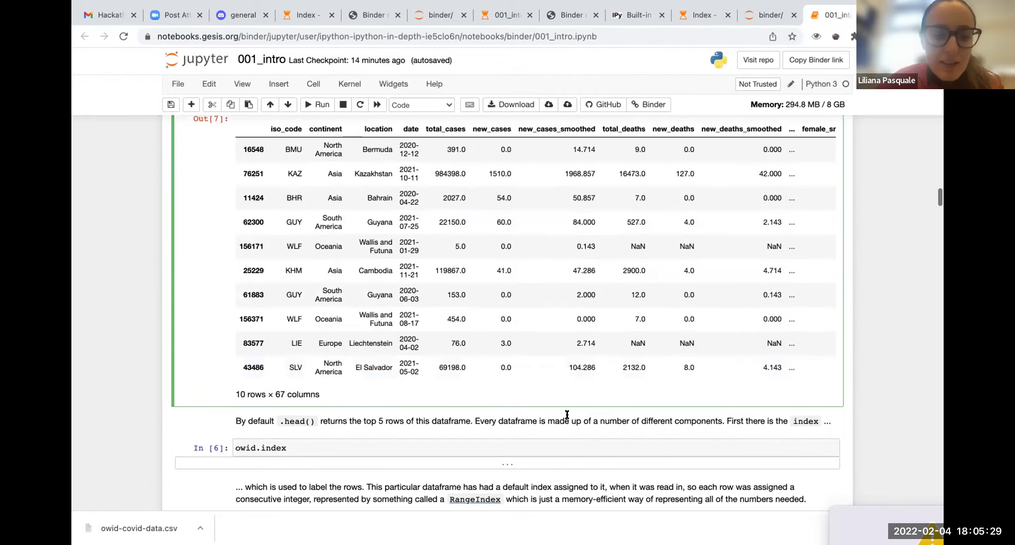
{"action": "scroll", "coordinate": [567, 414], "scroll_direction": "down", "scroll_amount": 3}
{"action": "scroll", "coordinate": [568, 416], "scroll_direction": "down", "scroll_amount": 1}
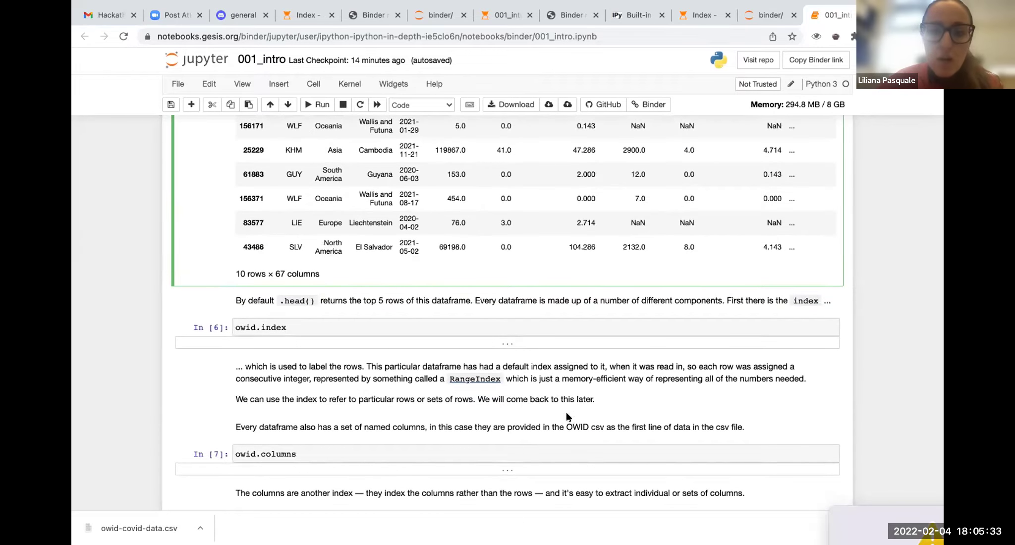
{"action": "scroll", "coordinate": [568, 416], "scroll_direction": "down", "scroll_amount": 3}
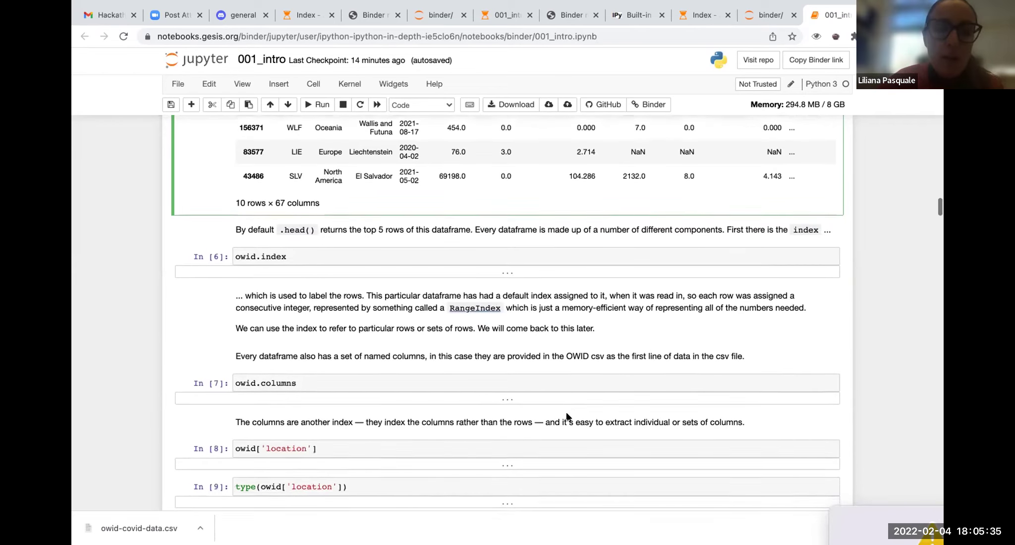
{"action": "scroll", "coordinate": [568, 416], "scroll_direction": "down", "scroll_amount": 1}
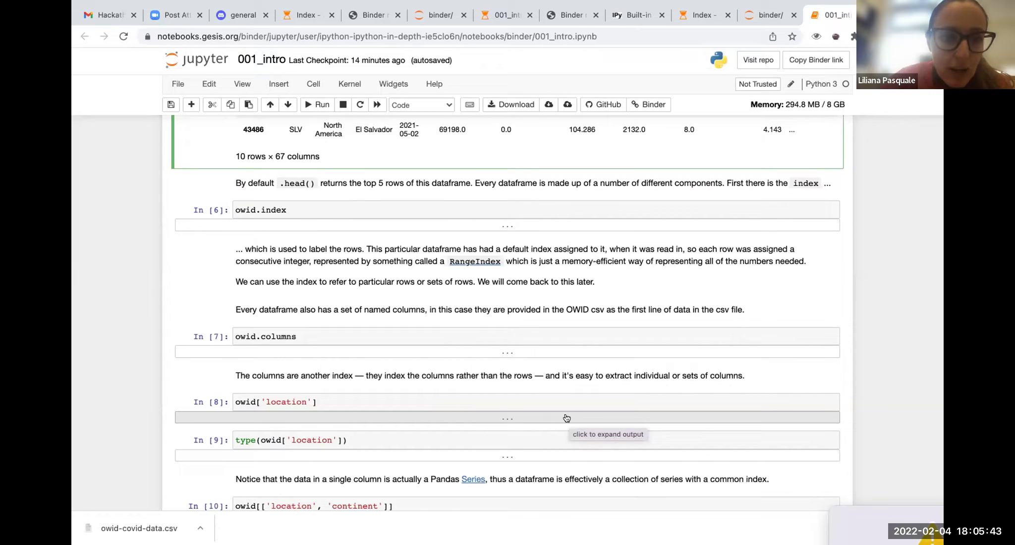
{"action": "left_click", "coordinate": [299, 208]}
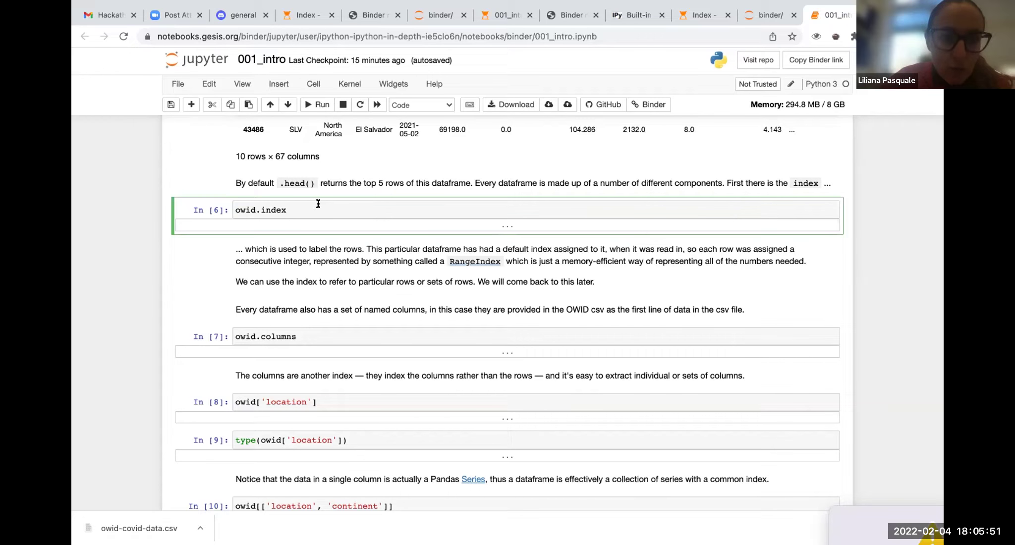
{"action": "scroll", "coordinate": [385, 200], "scroll_direction": "up", "scroll_amount": 3}
{"action": "scroll", "coordinate": [387, 199], "scroll_direction": "up", "scroll_amount": 3}
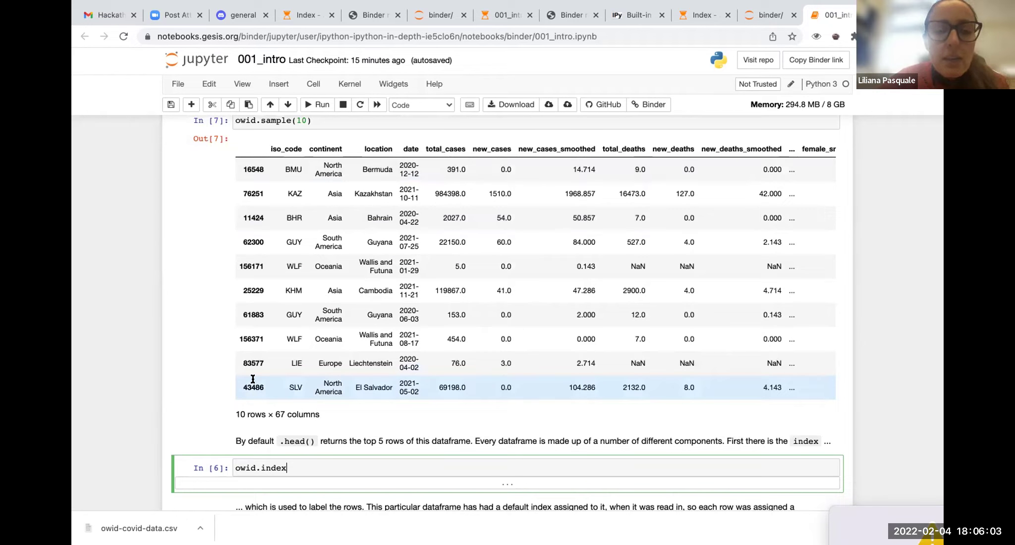
{"action": "scroll", "coordinate": [385, 411], "scroll_direction": "down", "scroll_amount": 3}
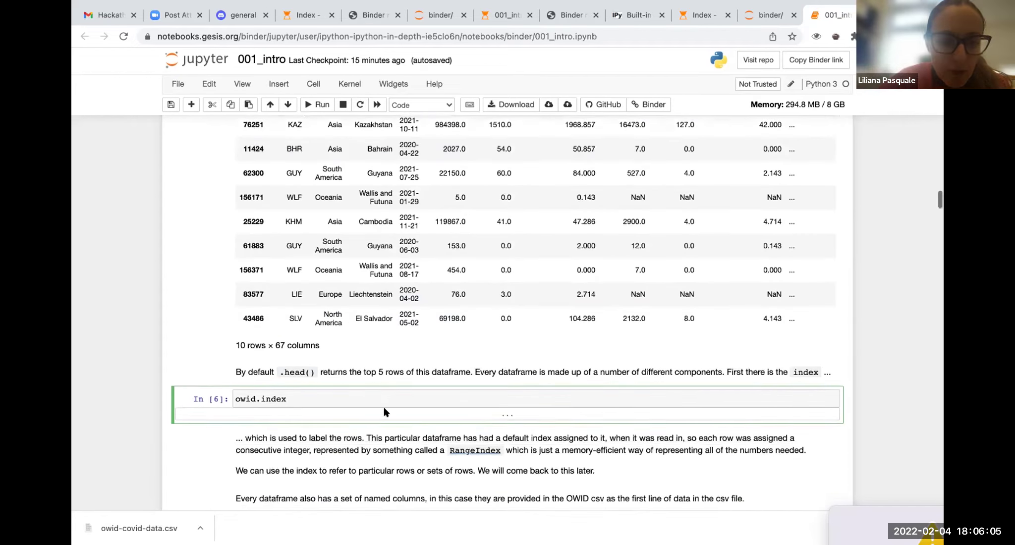
{"action": "scroll", "coordinate": [385, 412], "scroll_direction": "down", "scroll_amount": 2}
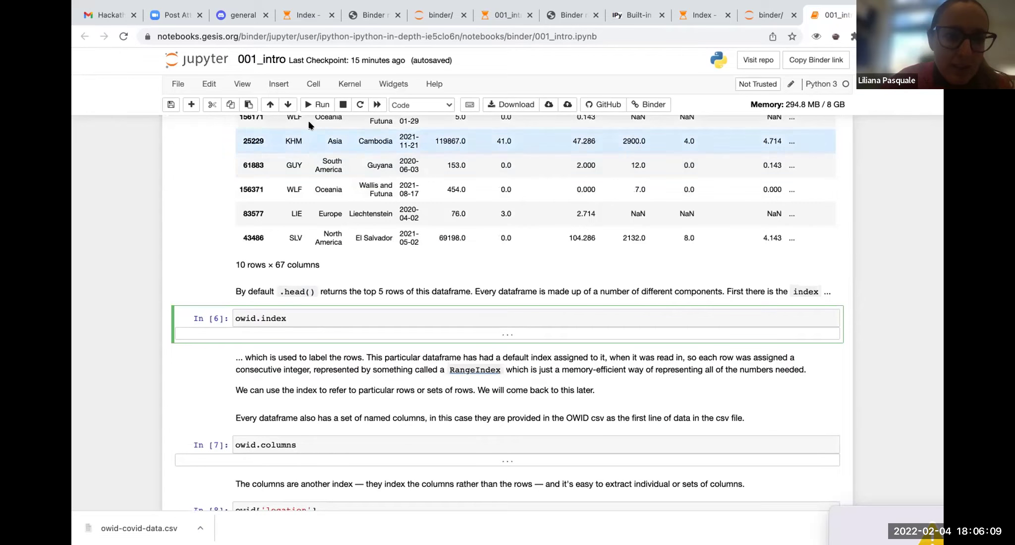
{"action": "left_click", "coordinate": [315, 104]}
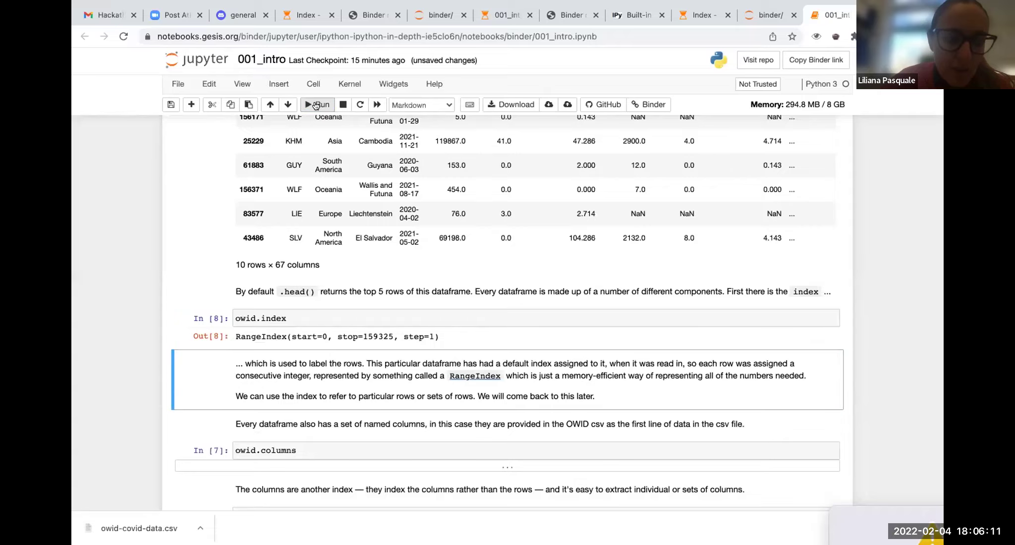
{"action": "scroll", "coordinate": [340, 396], "scroll_direction": "down", "scroll_amount": 1}
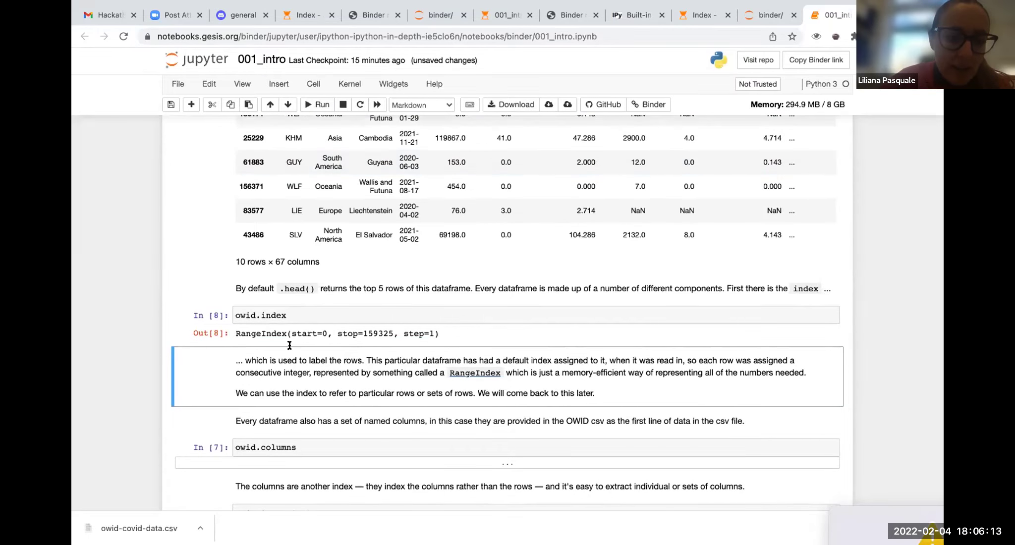
{"action": "scroll", "coordinate": [289, 345], "scroll_direction": "down", "scroll_amount": 2}
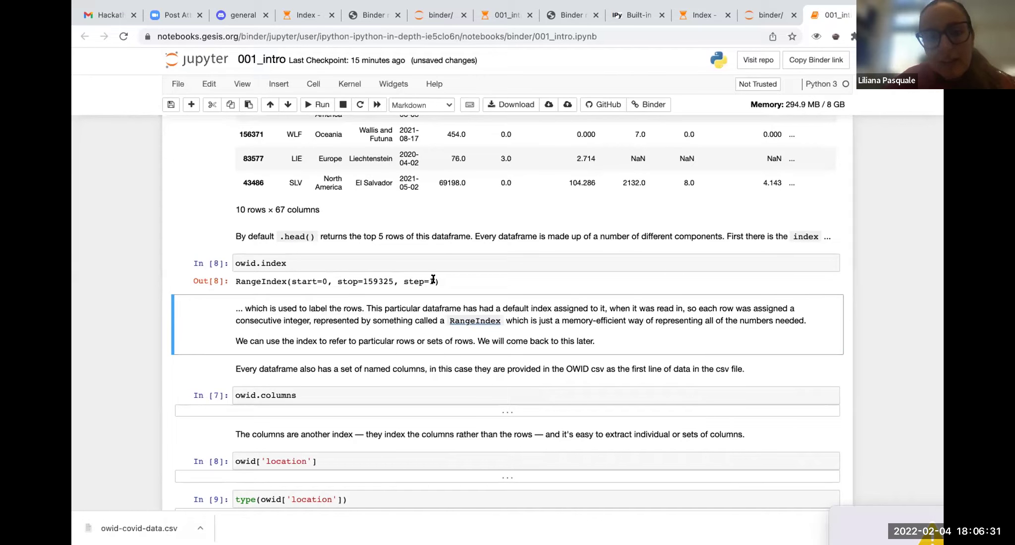
- Change the owid.sample(10) cell back to owid.head() and run it to return the first rows of the dataframe
{"action": "scroll", "coordinate": [432, 279], "scroll_direction": "up", "scroll_amount": 5}
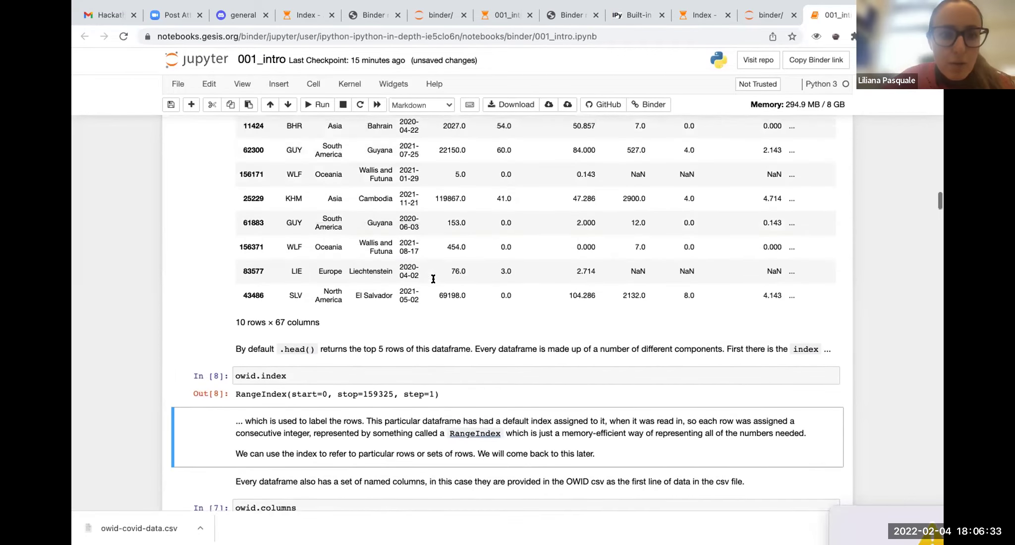
{"action": "scroll", "coordinate": [312, 144], "scroll_direction": "up", "scroll_amount": 2}
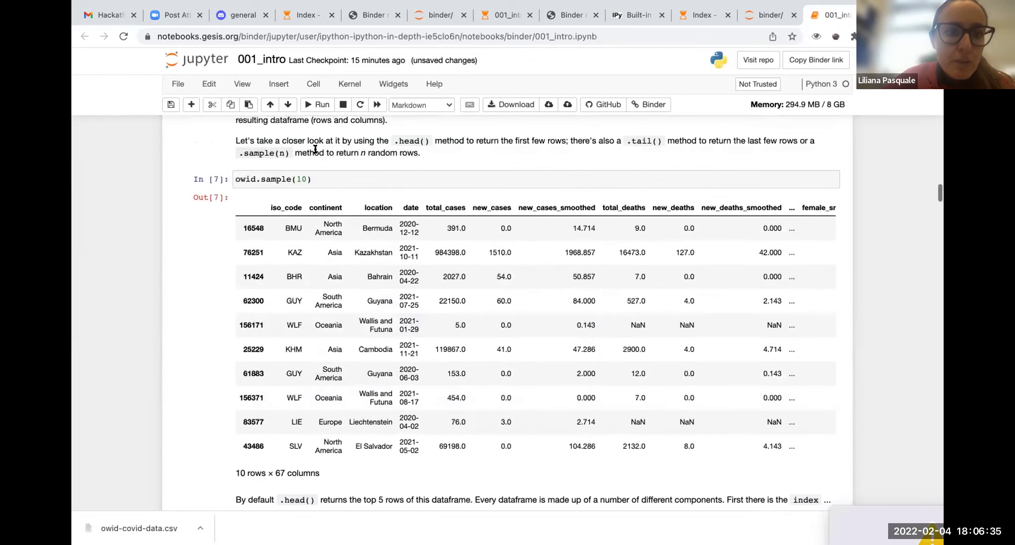
{"action": "left_click", "coordinate": [307, 228]}
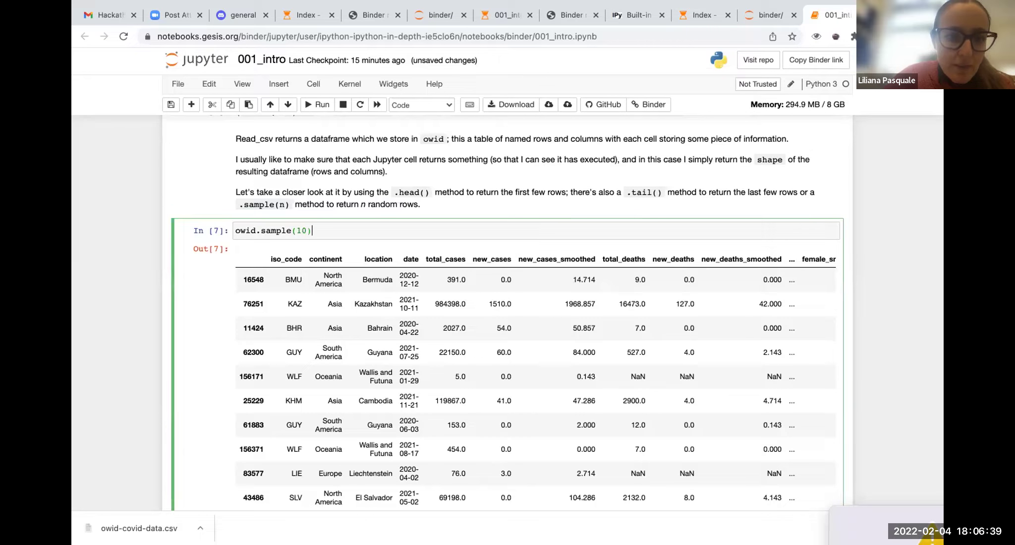
{"action": "key", "text": "Left"}
{"action": "key", "text": "BackSpace"}
{"action": "key", "text": "BackSpace"}
{"action": "key", "text": "BackSpace"}
{"action": "key", "text": "BackSpace"}
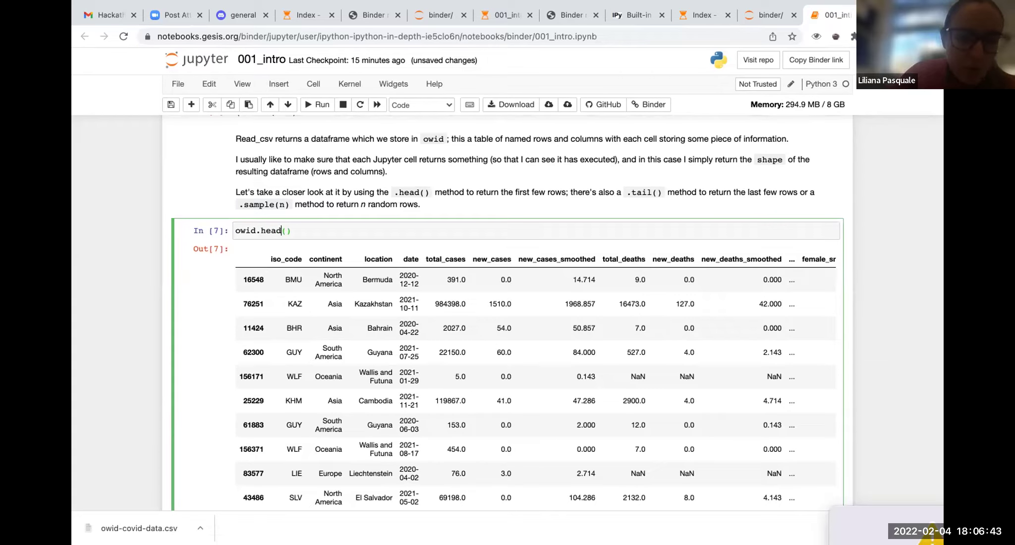
{"action": "left_click", "coordinate": [318, 104]}
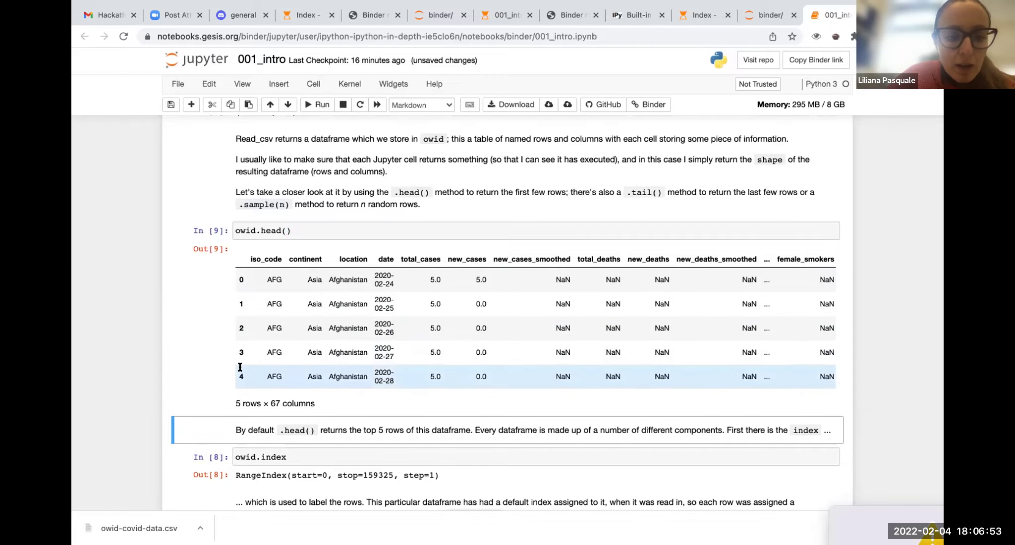
- Examine the row labels in the owid.head() table together with the owid.index output and the RangeIndex explanation below it
{"action": "scroll", "coordinate": [376, 341], "scroll_direction": "down", "scroll_amount": 2}
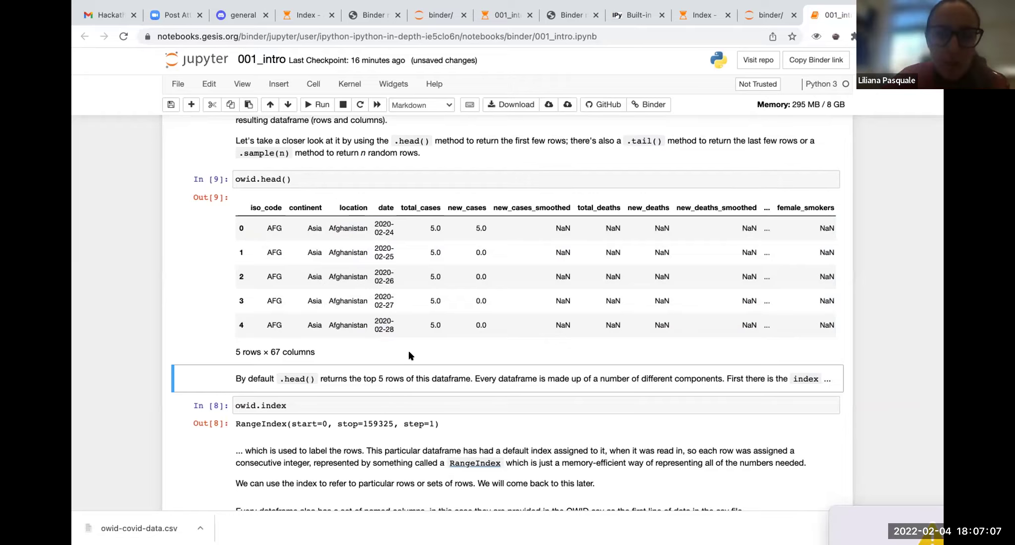
{"action": "scroll", "coordinate": [509, 422], "scroll_direction": "down", "scroll_amount": 5}
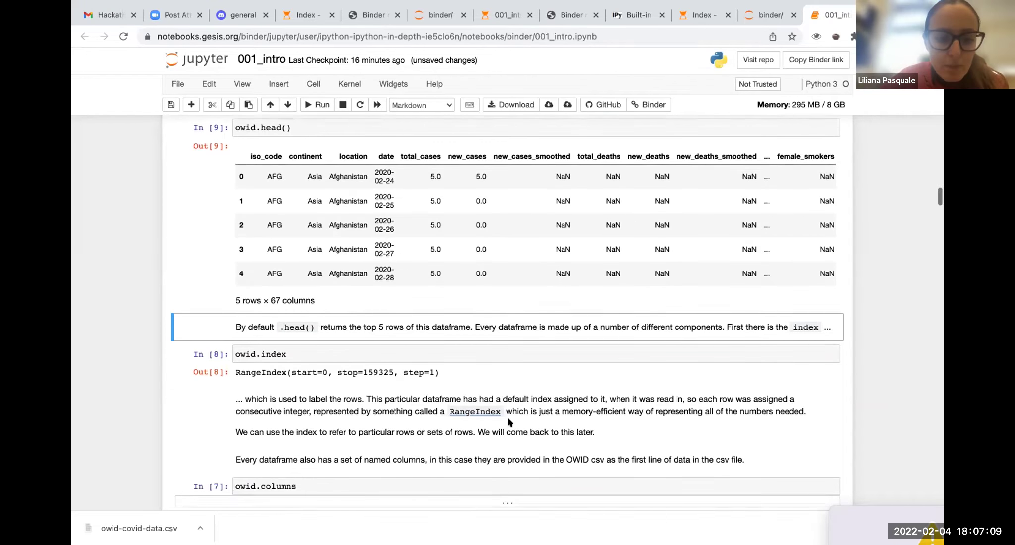
{"action": "scroll", "coordinate": [509, 417], "scroll_direction": "down", "scroll_amount": 2}
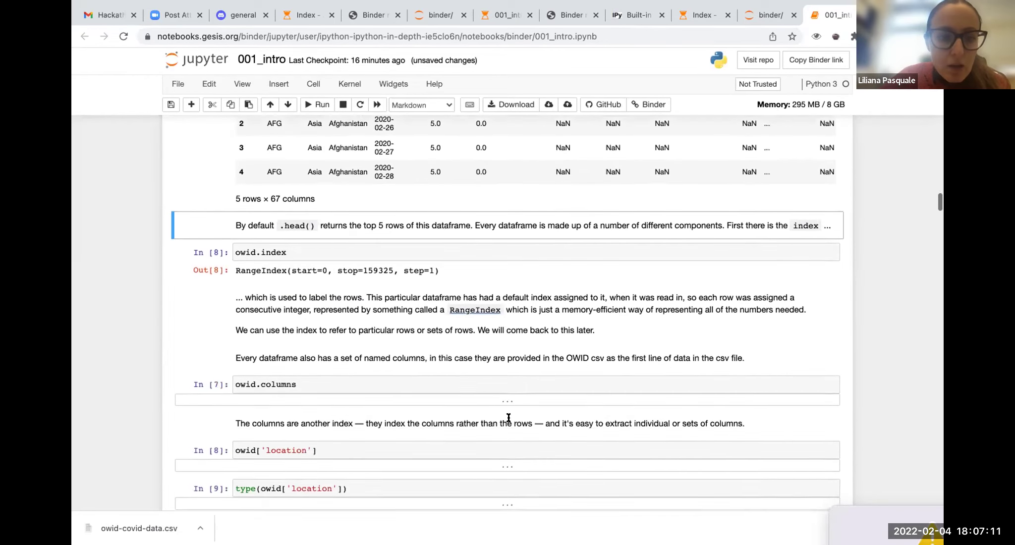
{"action": "scroll", "coordinate": [510, 421], "scroll_direction": "up", "scroll_amount": 3}
{"action": "scroll", "coordinate": [509, 422], "scroll_direction": "up", "scroll_amount": 2}
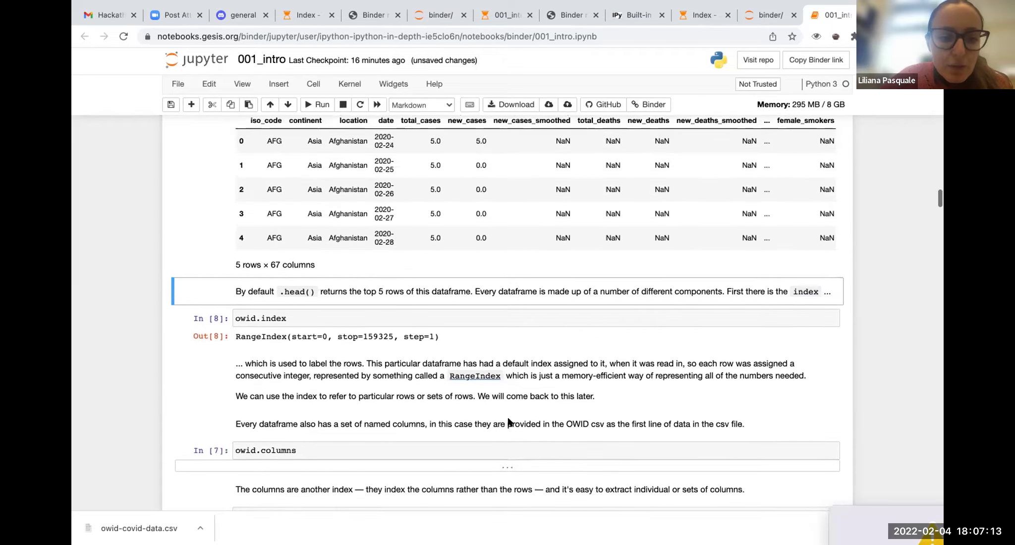
{"action": "scroll", "coordinate": [509, 421], "scroll_direction": "up", "scroll_amount": 2}
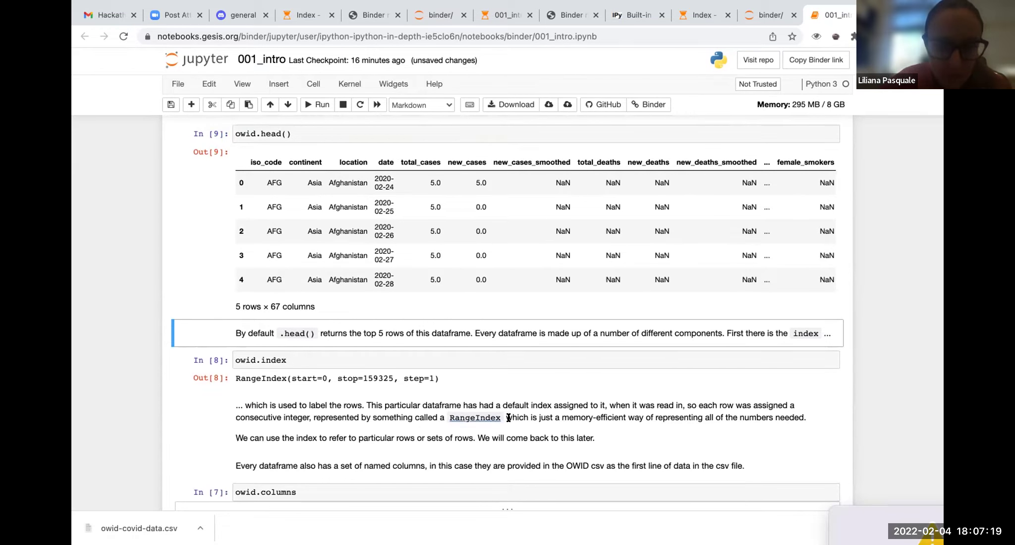
{"action": "scroll", "coordinate": [509, 437], "scroll_direction": "down", "scroll_amount": 2}
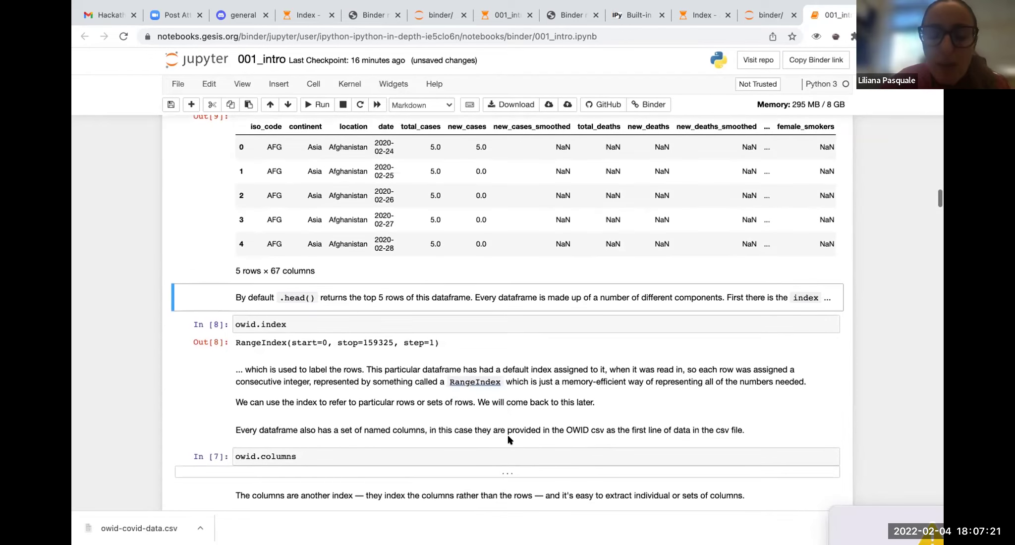
{"action": "scroll", "coordinate": [508, 439], "scroll_direction": "down", "scroll_amount": 3}
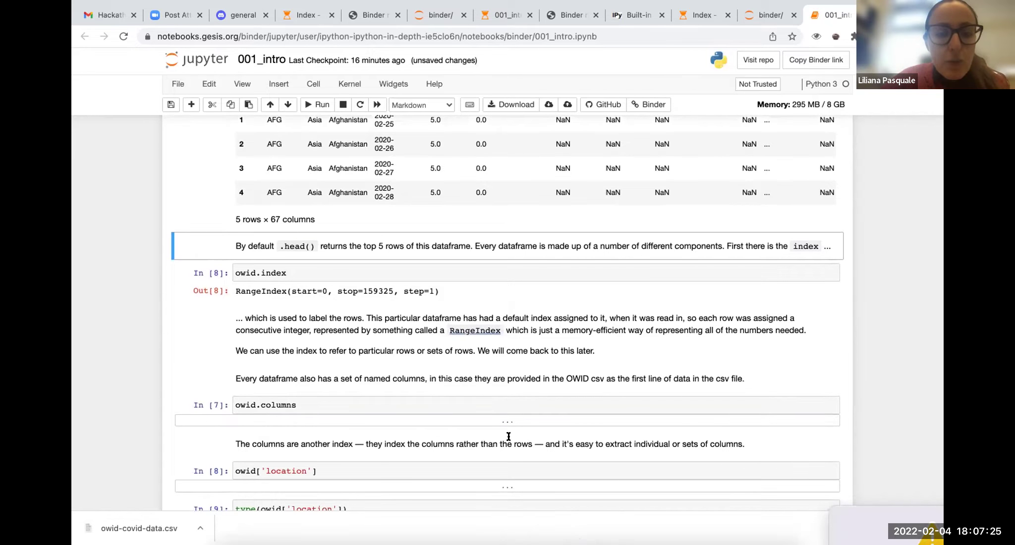
{"action": "scroll", "coordinate": [509, 437], "scroll_direction": "up", "scroll_amount": 2}
{"action": "scroll", "coordinate": [509, 436], "scroll_direction": "down", "scroll_amount": 2}
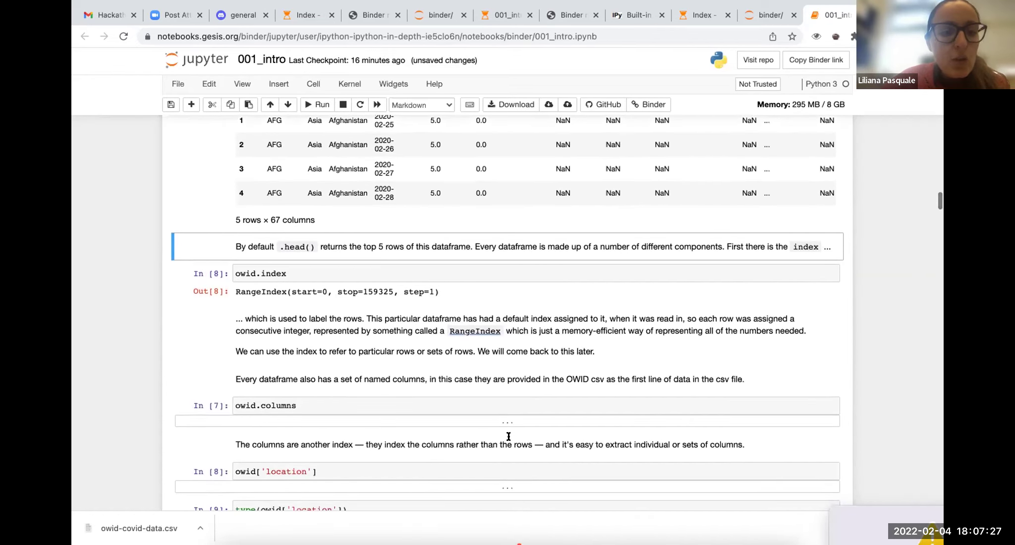
{"action": "scroll", "coordinate": [509, 438], "scroll_direction": "up", "scroll_amount": 6}
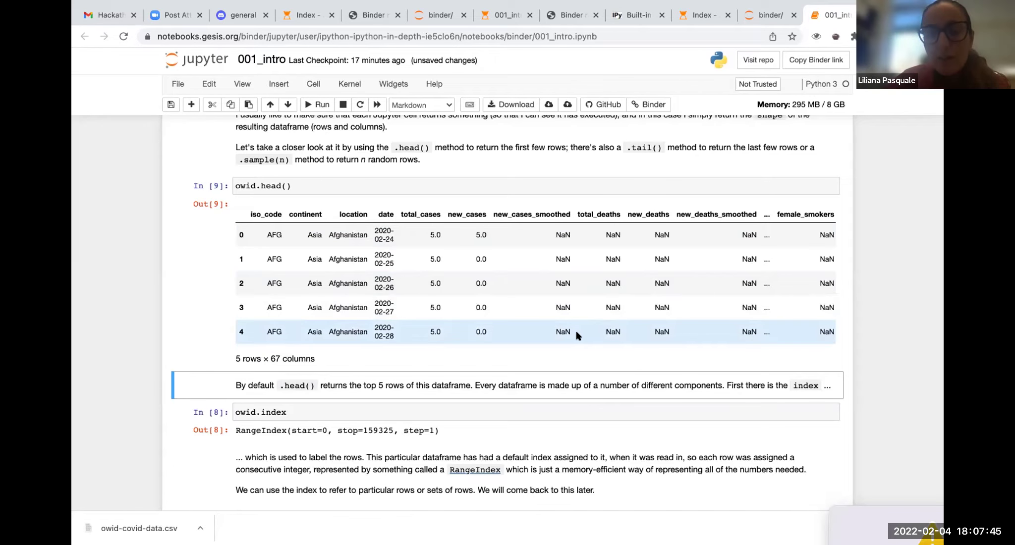
- Run the owid.columns cell to list the dataframe's column names
{"action": "scroll", "coordinate": [455, 432], "scroll_direction": "down", "scroll_amount": 5}
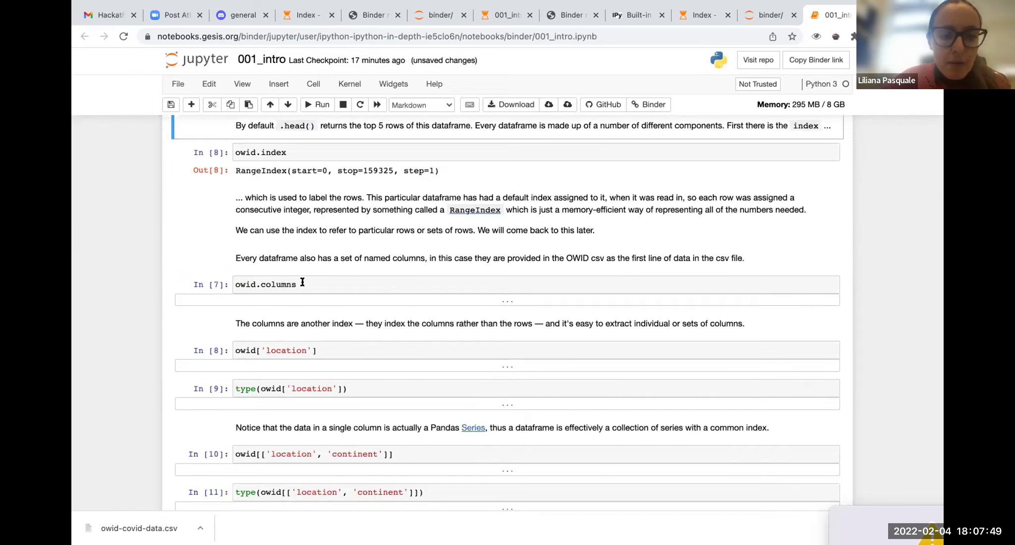
{"action": "left_click", "coordinate": [312, 281]}
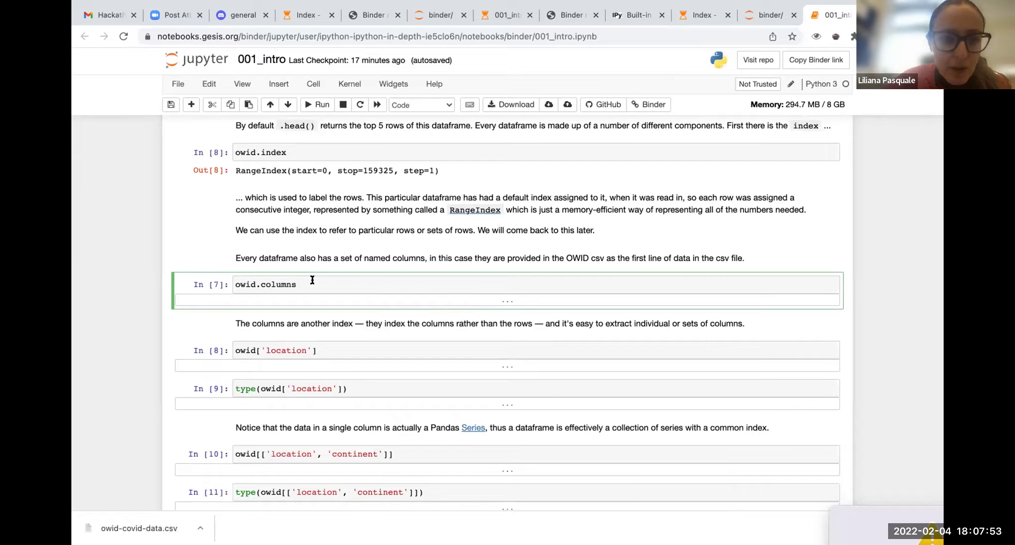
{"action": "left_click", "coordinate": [317, 105]}
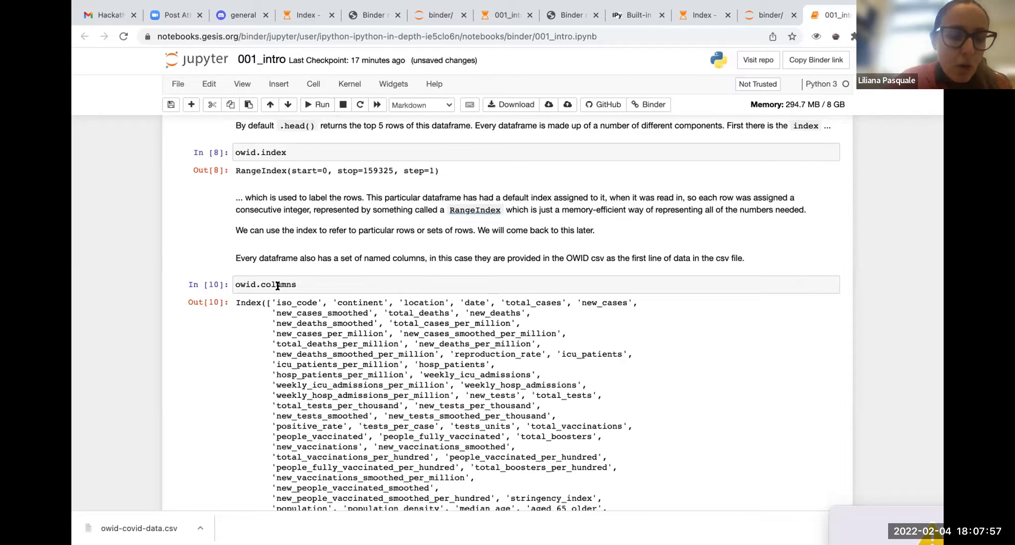
- Examine the column names listed by owid.columns and compare them with the column headers in the owid.head() table
{"action": "scroll", "coordinate": [354, 315], "scroll_direction": "down", "scroll_amount": 3}
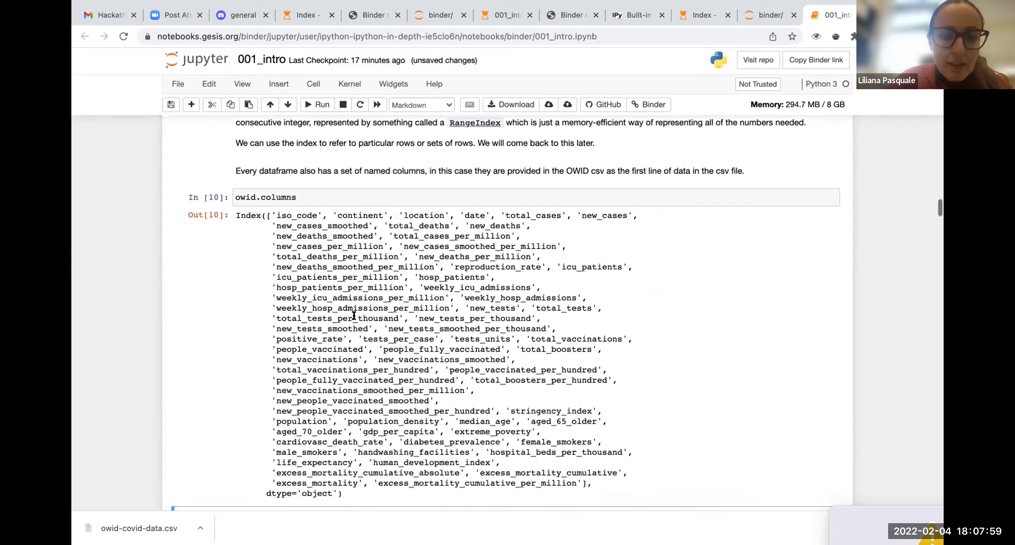
{"action": "scroll", "coordinate": [354, 315], "scroll_direction": "down", "scroll_amount": 1}
{"action": "scroll", "coordinate": [399, 393], "scroll_direction": "down", "scroll_amount": 2}
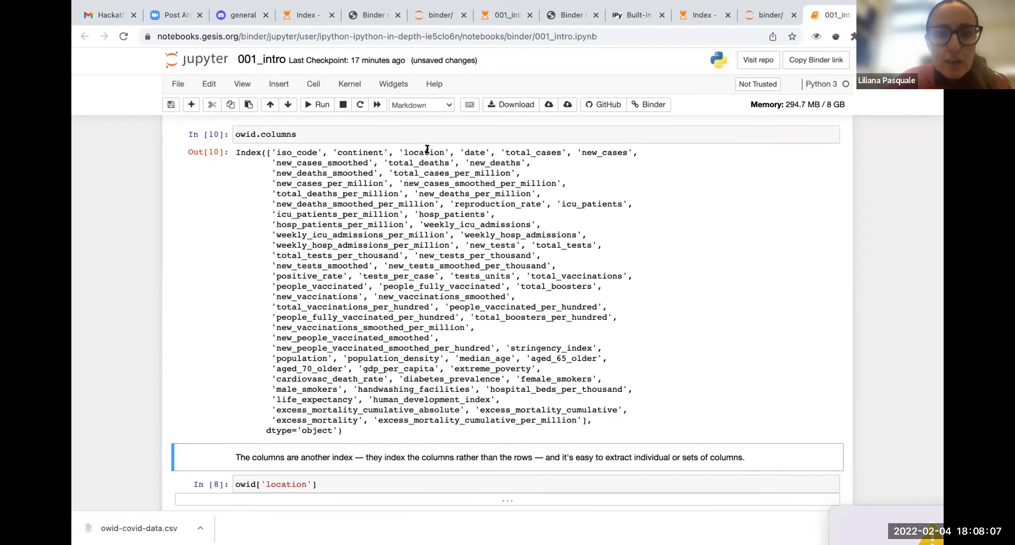
{"action": "scroll", "coordinate": [474, 214], "scroll_direction": "up", "scroll_amount": 10}
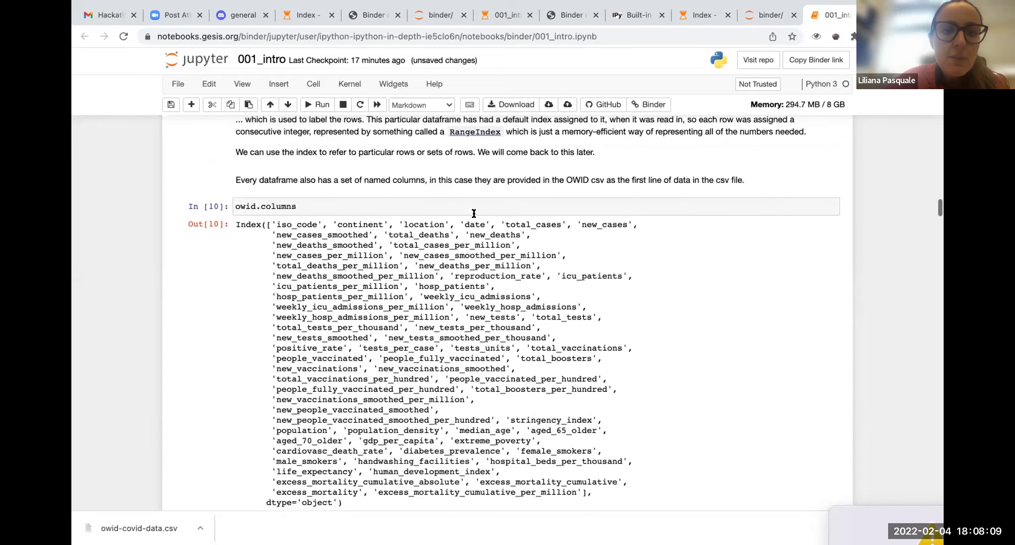
{"action": "scroll", "coordinate": [474, 213], "scroll_direction": "up", "scroll_amount": 2}
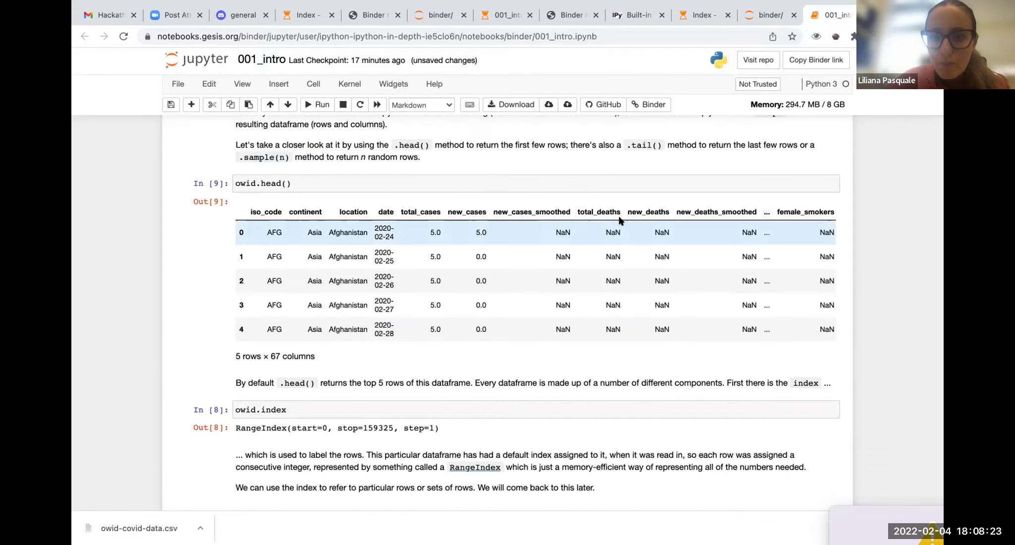
{"action": "scroll", "coordinate": [562, 321], "scroll_direction": "down", "scroll_amount": 2}
{"action": "scroll", "coordinate": [562, 321], "scroll_direction": "down", "scroll_amount": 2}
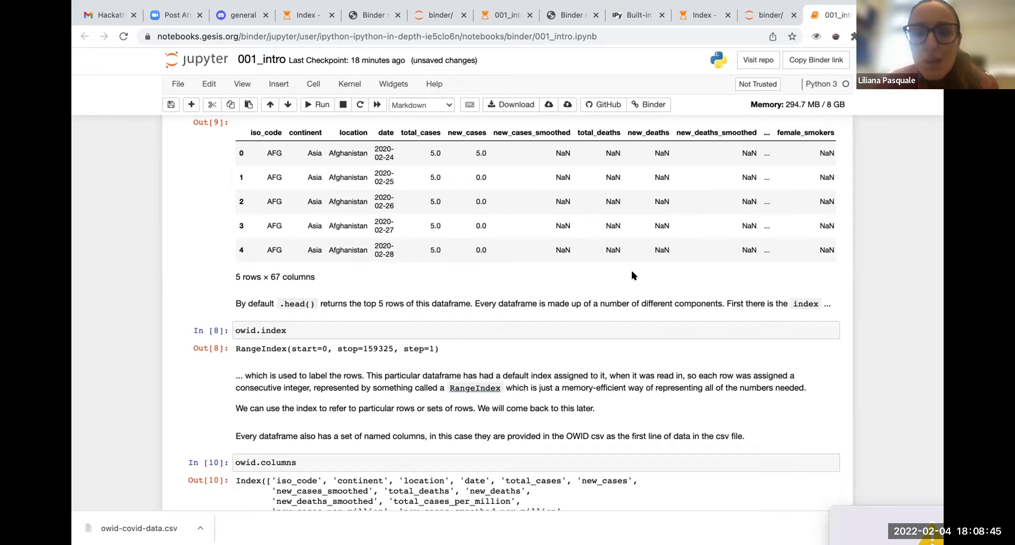
{"action": "scroll", "coordinate": [585, 292], "scroll_direction": "down", "scroll_amount": 2}
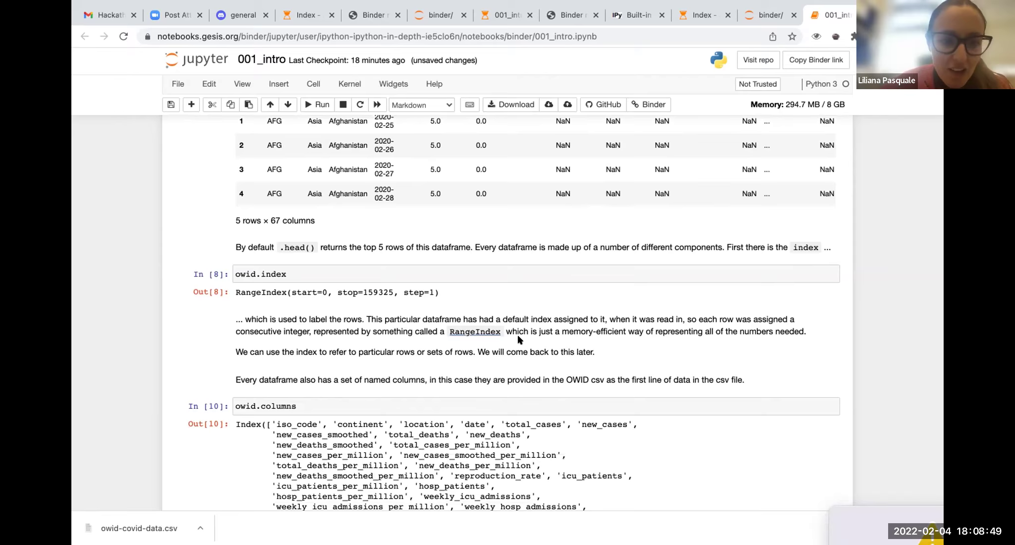
{"action": "scroll", "coordinate": [519, 339], "scroll_direction": "down", "scroll_amount": 9}
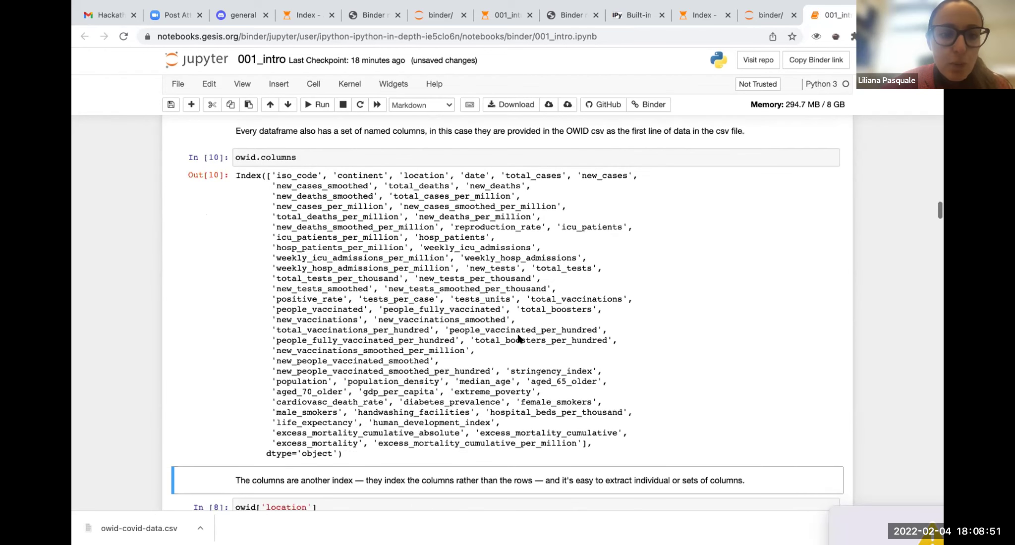
- Examine the owid.columns output, the note on extracting columns, and the matching column headers in the owid.head() table
{"action": "scroll", "coordinate": [519, 339], "scroll_direction": "down", "scroll_amount": 1}
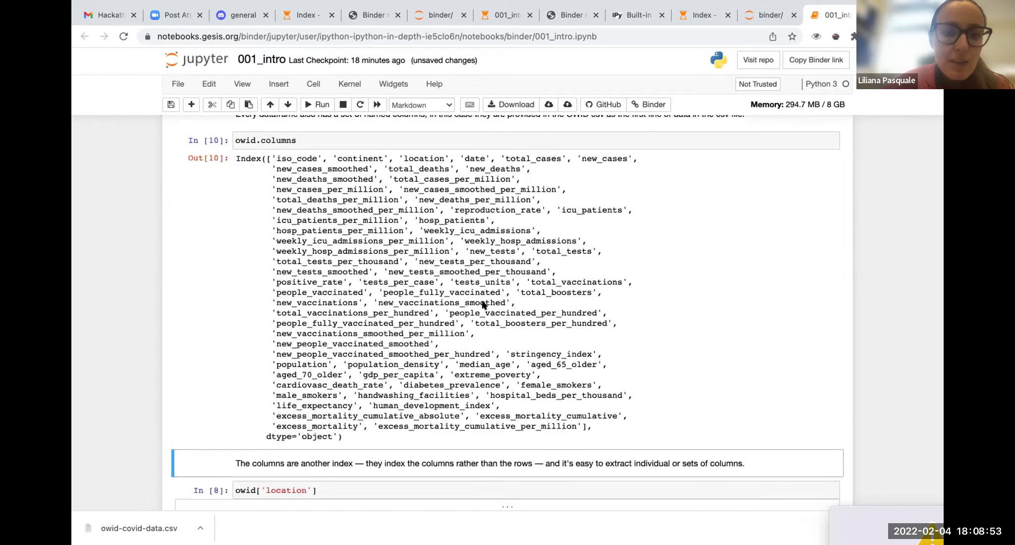
{"action": "scroll", "coordinate": [483, 303], "scroll_direction": "up", "scroll_amount": 4}
{"action": "scroll", "coordinate": [483, 304], "scroll_direction": "down", "scroll_amount": 4}
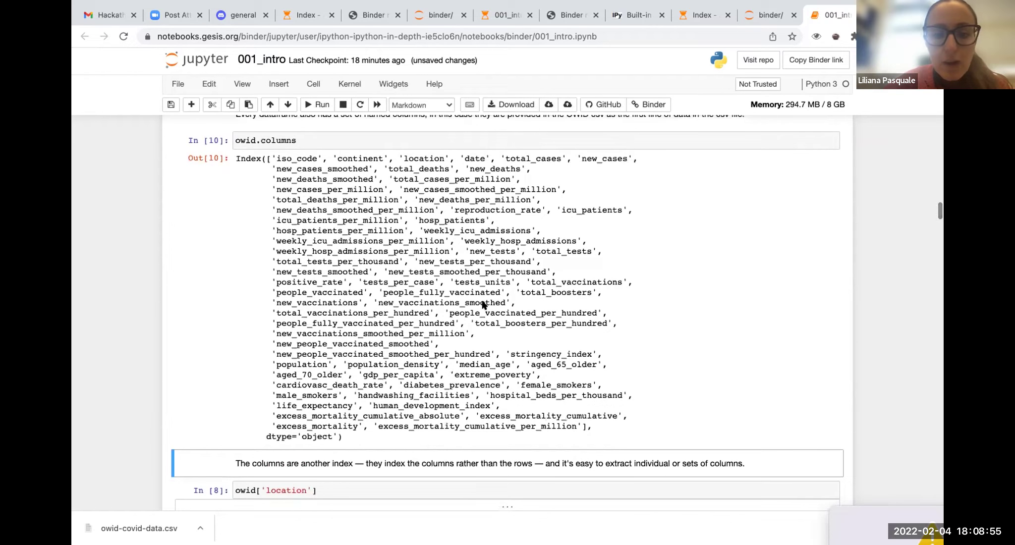
{"action": "scroll", "coordinate": [483, 303], "scroll_direction": "down", "scroll_amount": 1}
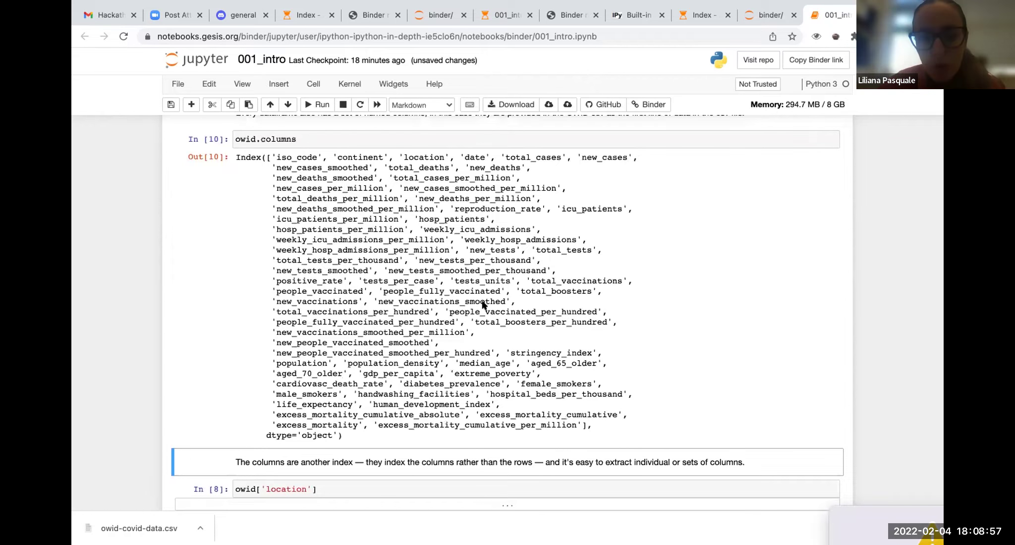
{"action": "scroll", "coordinate": [483, 303], "scroll_direction": "down", "scroll_amount": 3}
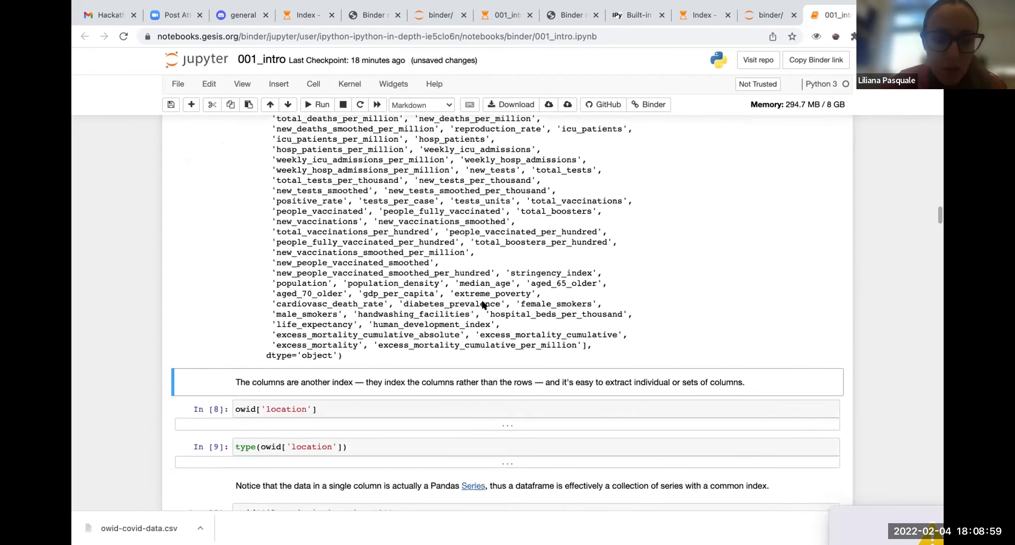
{"action": "scroll", "coordinate": [483, 304], "scroll_direction": "down", "scroll_amount": 1}
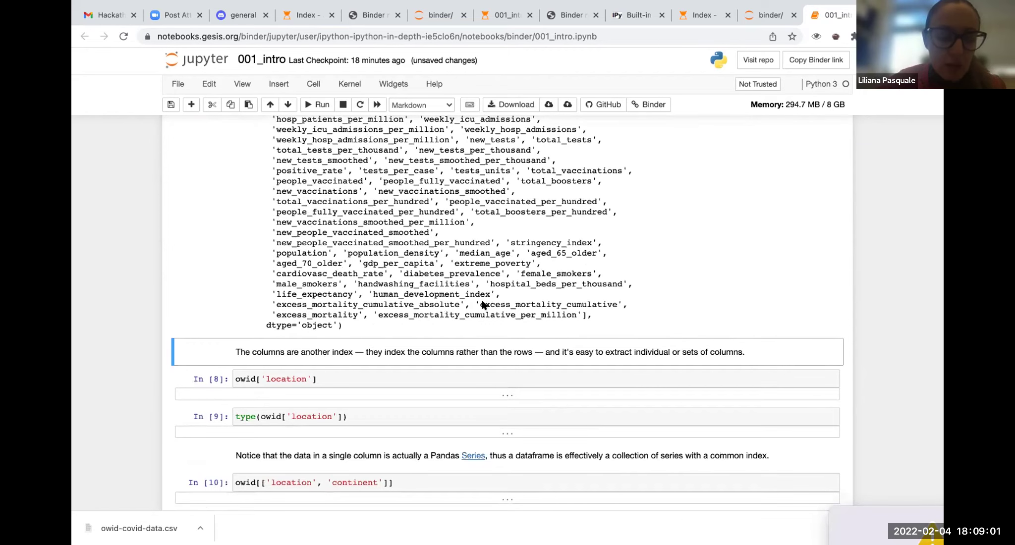
{"action": "scroll", "coordinate": [483, 304], "scroll_direction": "down", "scroll_amount": 4}
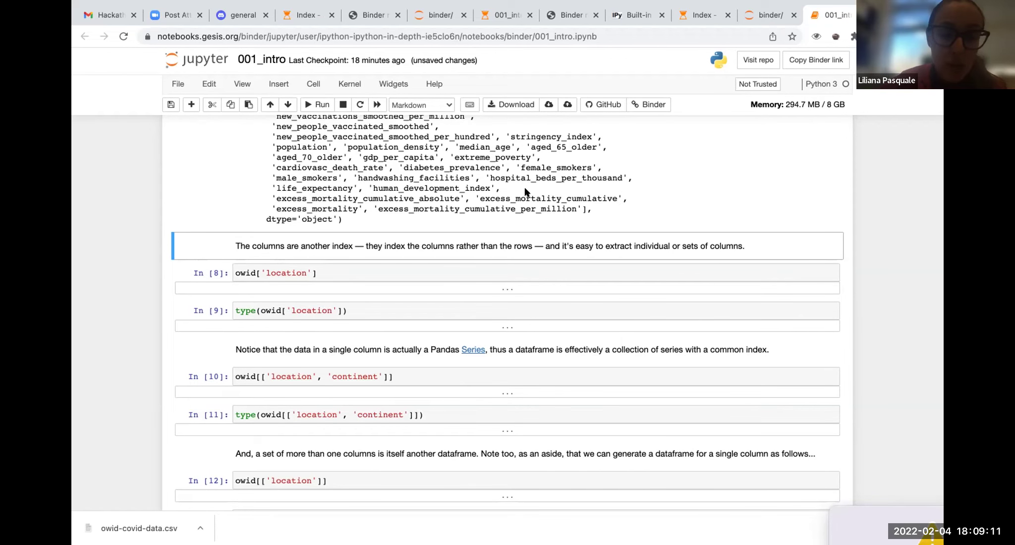
{"action": "scroll", "coordinate": [526, 192], "scroll_direction": "up", "scroll_amount": 10}
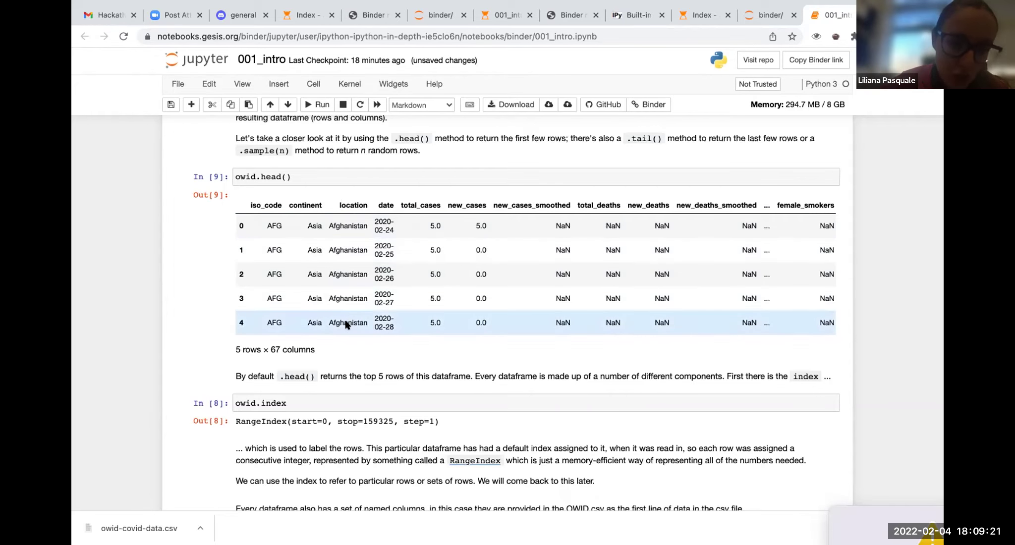
{"action": "scroll", "coordinate": [358, 384], "scroll_direction": "down", "scroll_amount": 3}
{"action": "scroll", "coordinate": [359, 386], "scroll_direction": "down", "scroll_amount": 10}
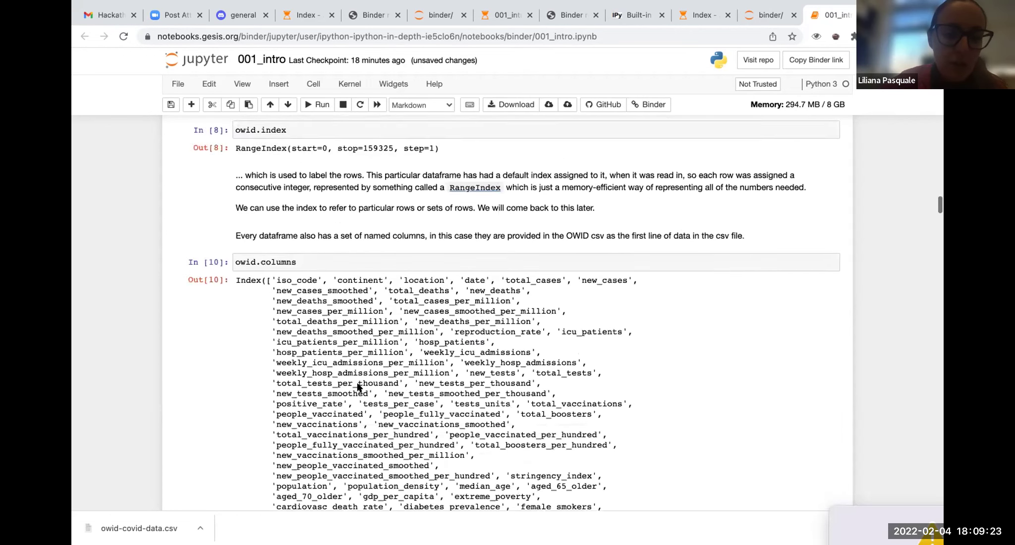
- Run the owid['location'] cell to extract the location column from the dataframe
{"action": "scroll", "coordinate": [359, 387], "scroll_direction": "down", "scroll_amount": 3}
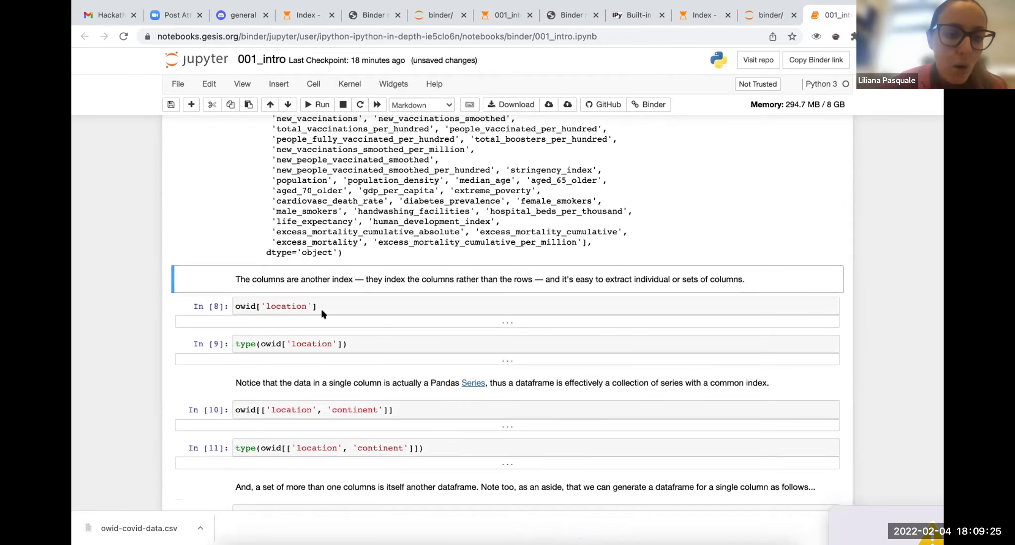
{"action": "scroll", "coordinate": [338, 314], "scroll_direction": "down", "scroll_amount": 1}
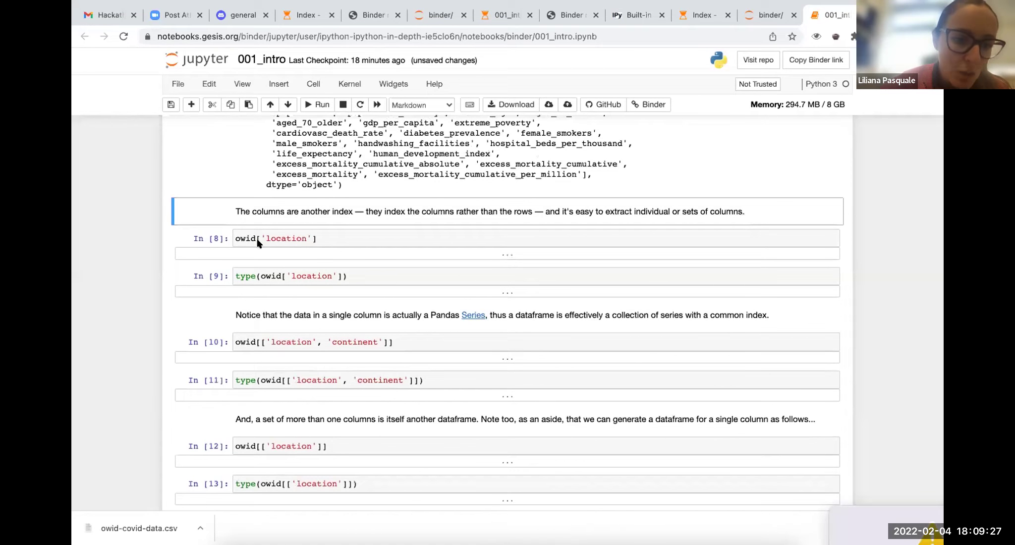
{"action": "left_click", "coordinate": [330, 239]}
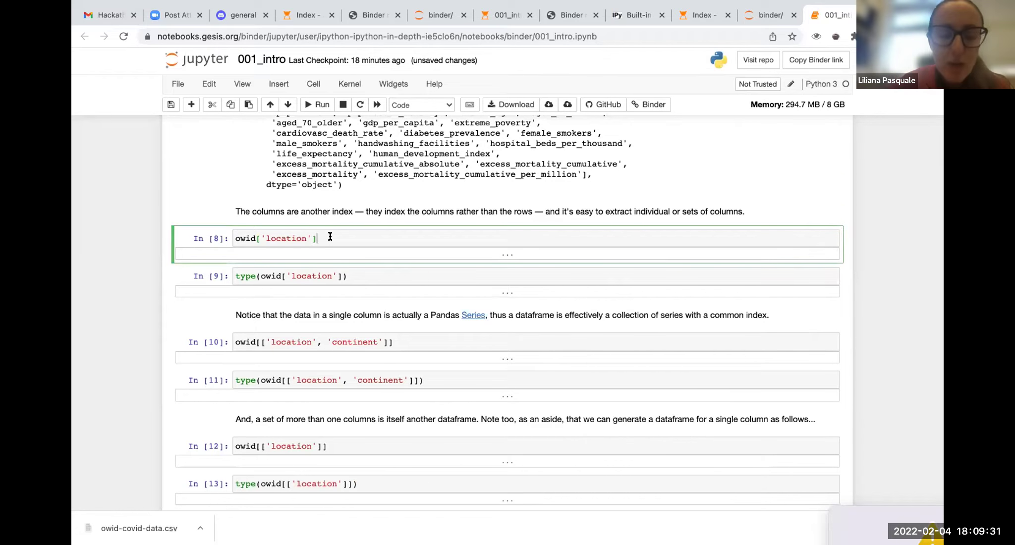
{"action": "left_click", "coordinate": [313, 106]}
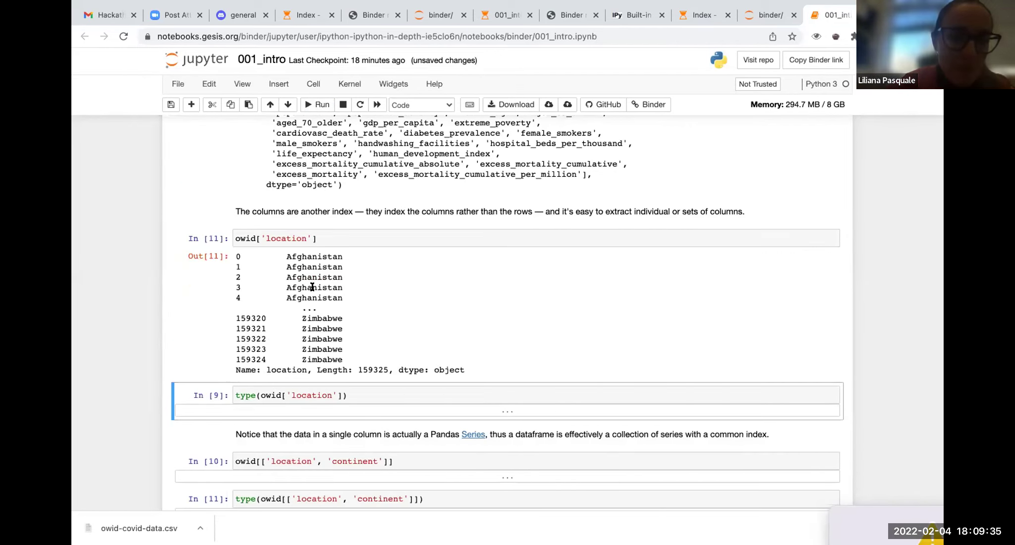
{"action": "scroll", "coordinate": [371, 346], "scroll_direction": "down", "scroll_amount": 5}
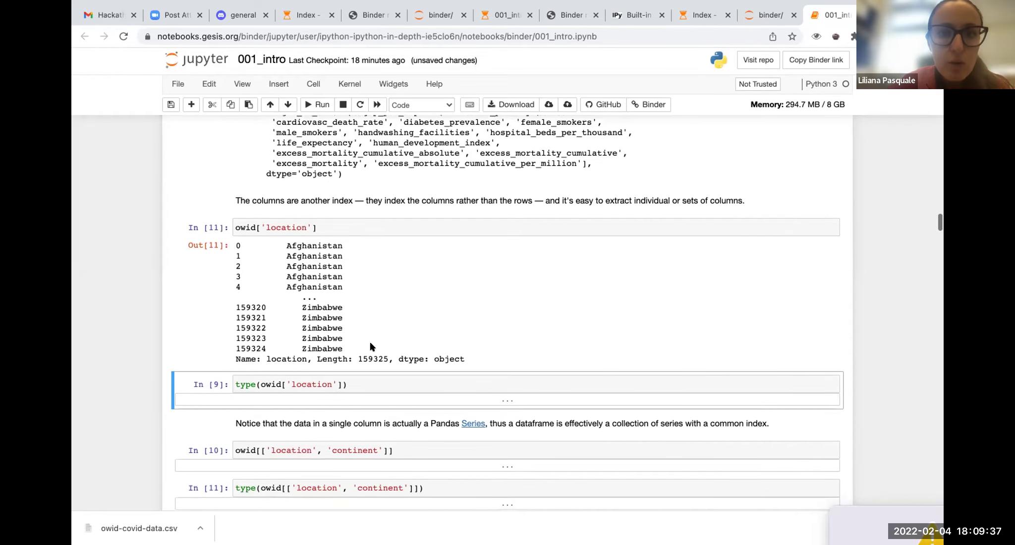
{"action": "scroll", "coordinate": [371, 347], "scroll_direction": "up", "scroll_amount": 3}
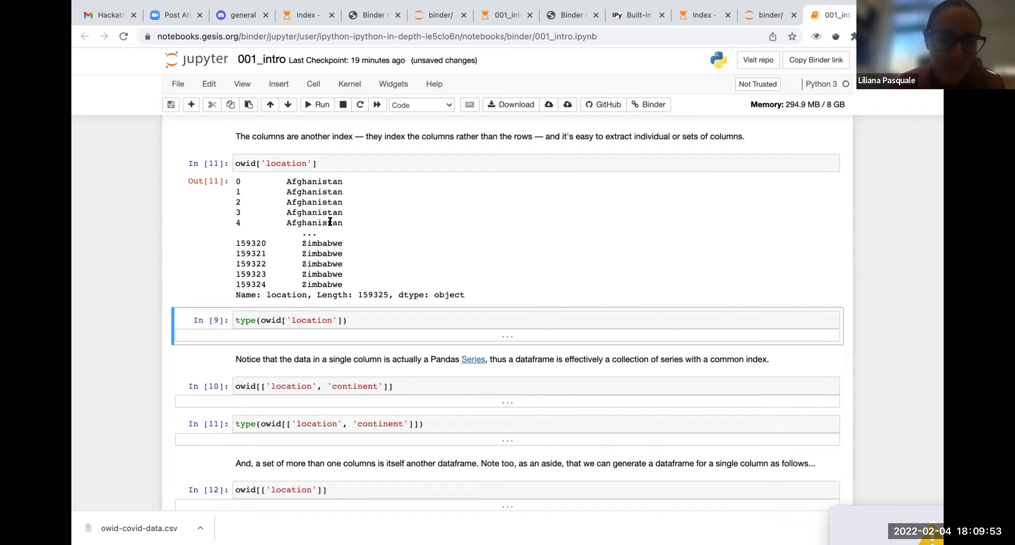
- Run the type(owid['location']) cell to check what kind of object a single column is
{"action": "scroll", "coordinate": [345, 251], "scroll_direction": "down", "scroll_amount": 3}
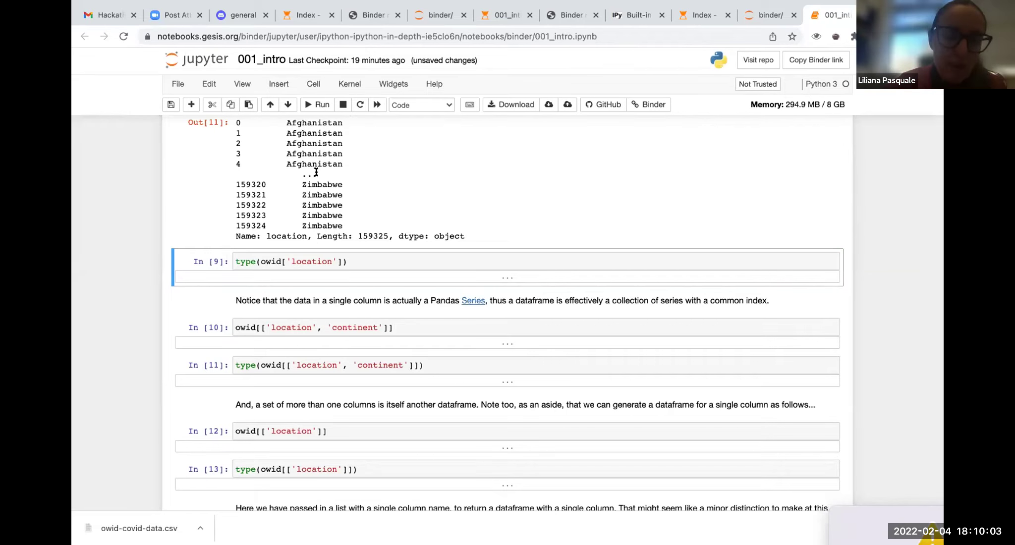
{"action": "left_click", "coordinate": [351, 259]}
{"action": "scroll", "coordinate": [410, 269], "scroll_direction": "down", "scroll_amount": 2}
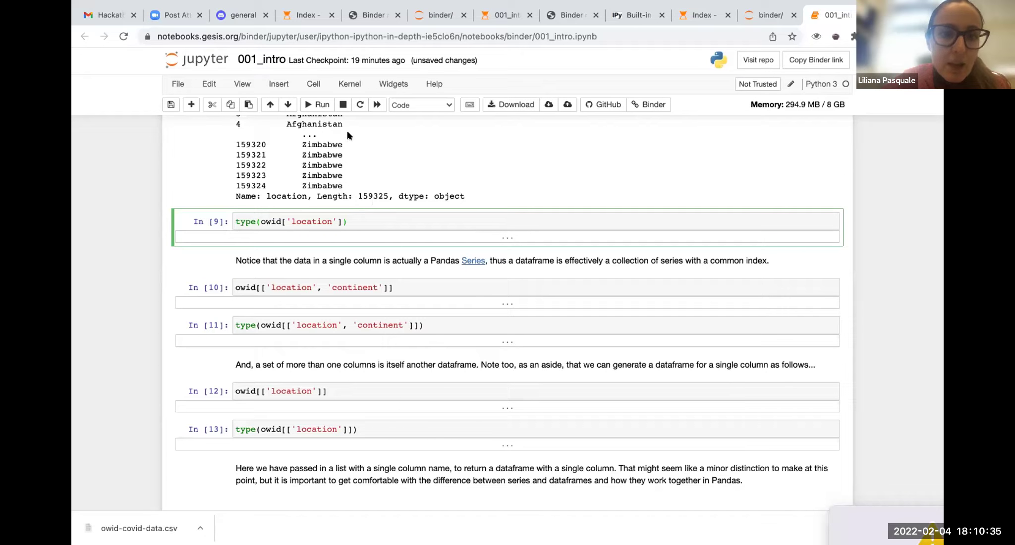
{"action": "left_click", "coordinate": [314, 105]}
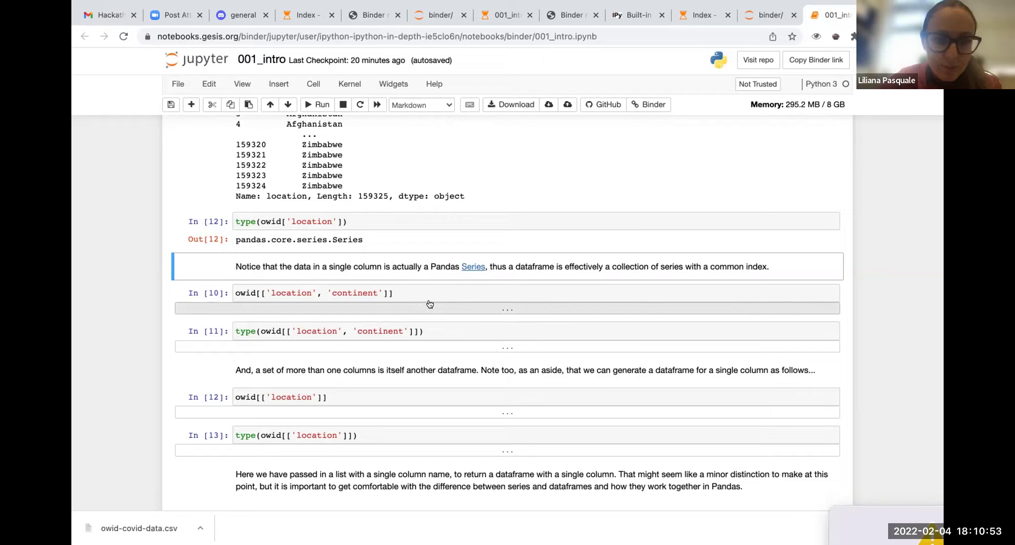
- Open the Series link from the note on single-column data in a new browser tab and switch to it
{"action": "scroll", "coordinate": [441, 306], "scroll_direction": "down", "scroll_amount": 3}
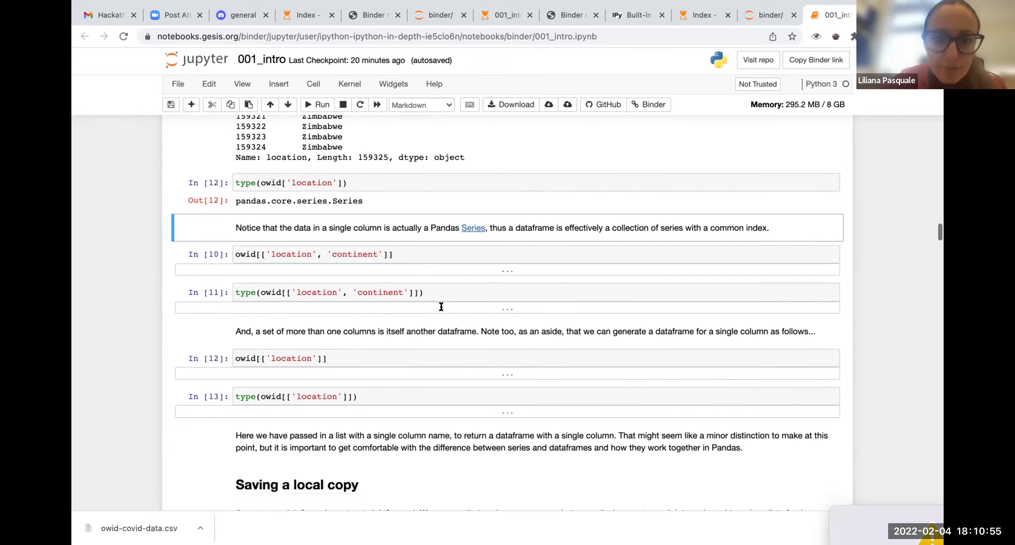
{"action": "scroll", "coordinate": [448, 332], "scroll_direction": "down", "scroll_amount": 1}
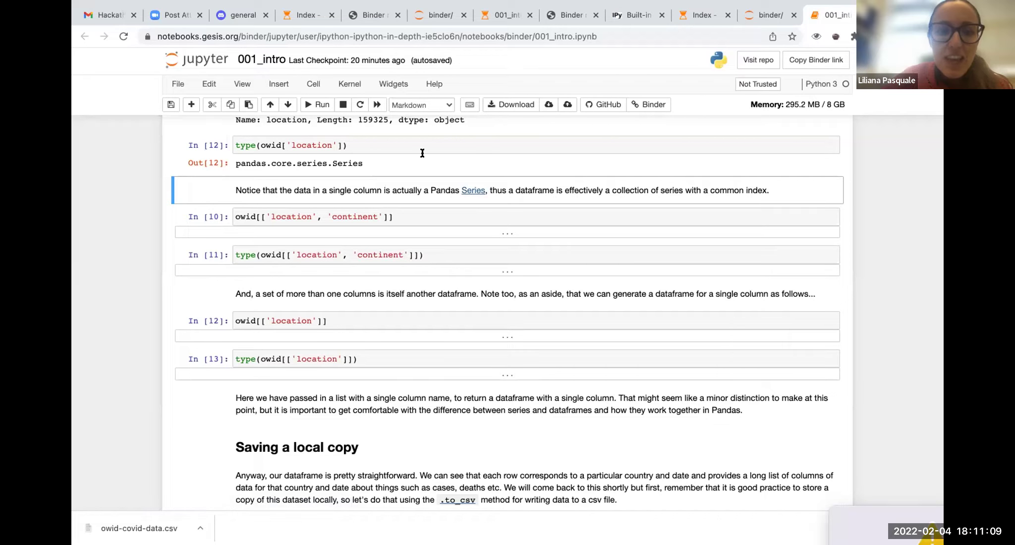
{"action": "right_click", "coordinate": [463, 185]}
{"action": "left_click", "coordinate": [483, 194]}
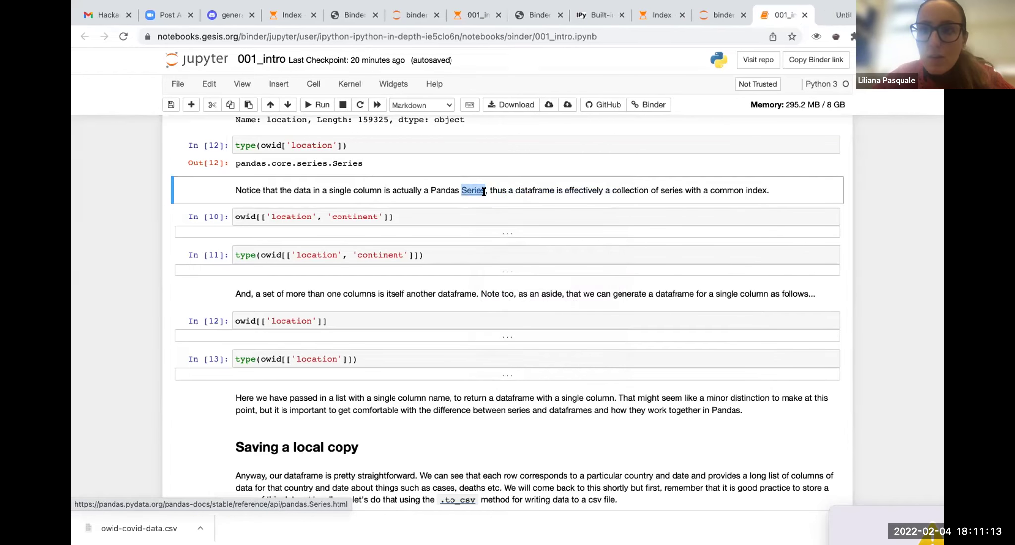
{"action": "left_click", "coordinate": [827, 15]}
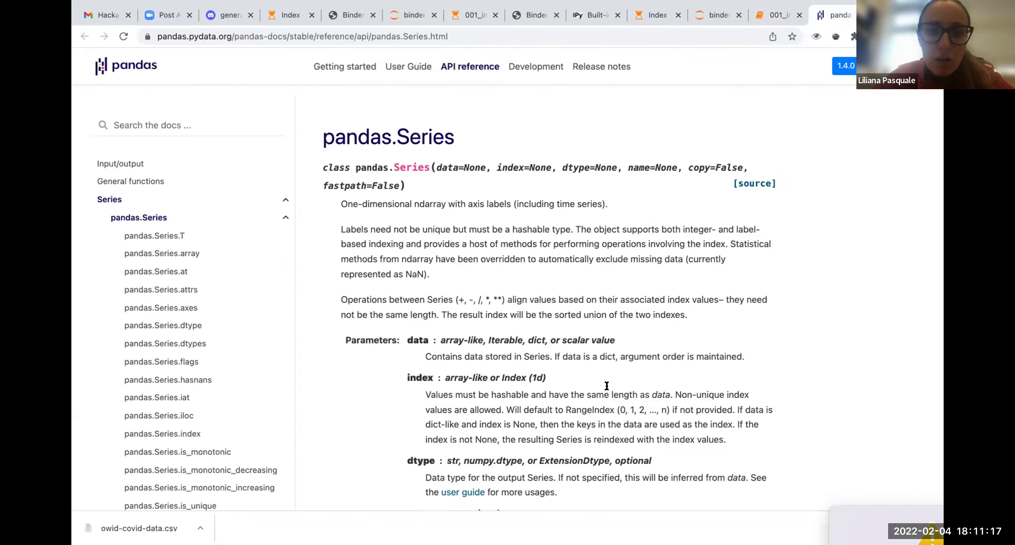
- Read through the pandas.Series reference page, covering the class description, its parameters and the construction examples
{"action": "scroll", "coordinate": [606, 386], "scroll_direction": "down", "scroll_amount": 2}
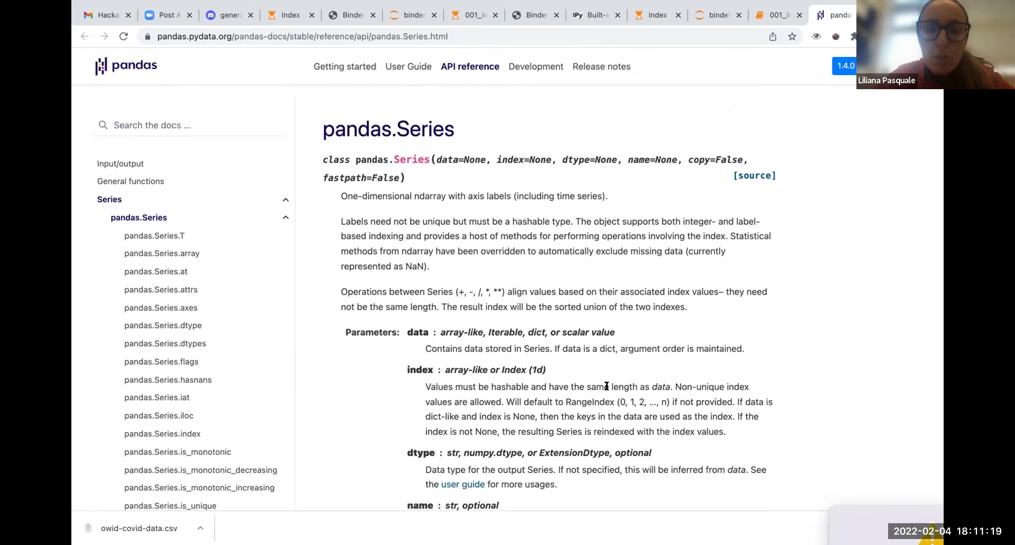
{"action": "scroll", "coordinate": [606, 386], "scroll_direction": "up", "scroll_amount": 1}
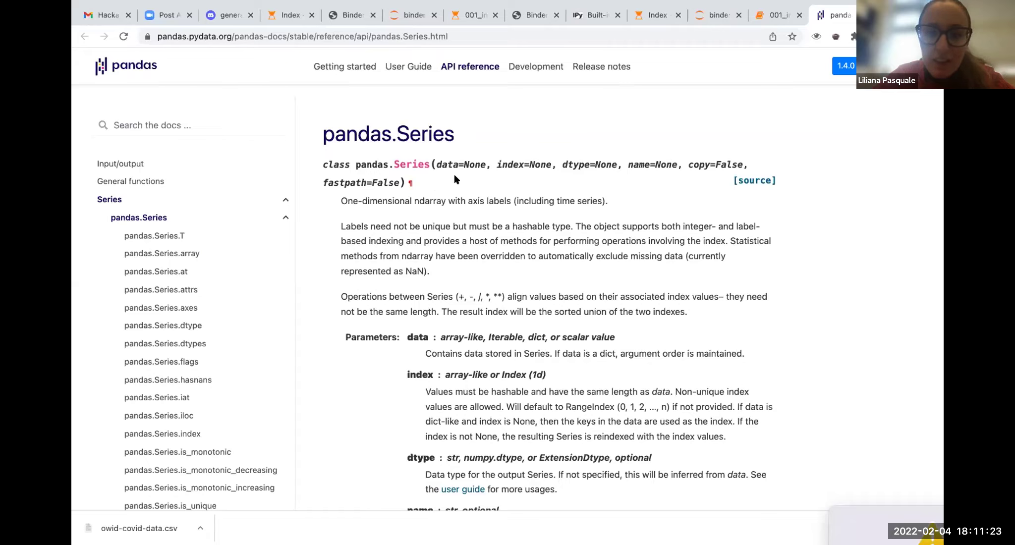
{"action": "scroll", "coordinate": [513, 253], "scroll_direction": "down", "scroll_amount": 1}
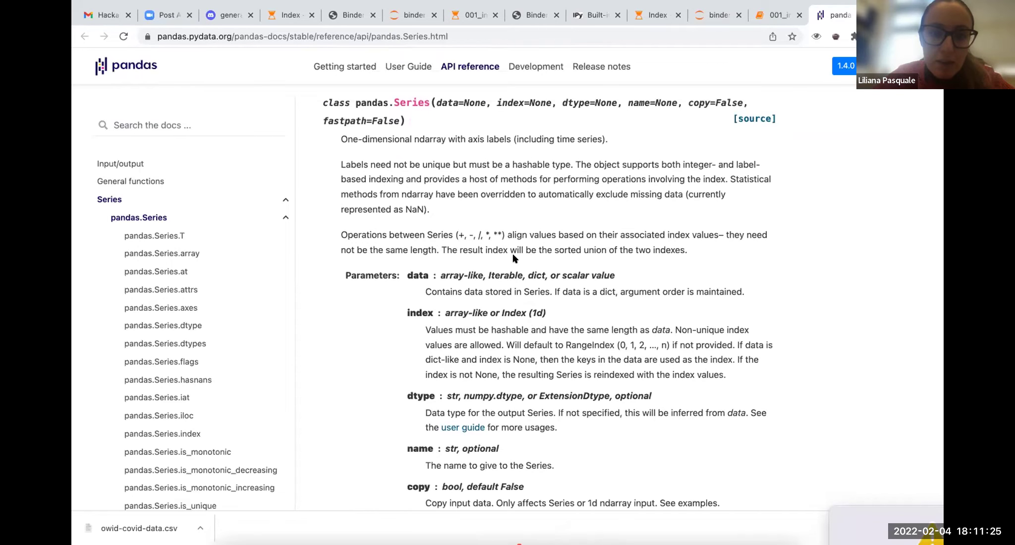
{"action": "scroll", "coordinate": [514, 255], "scroll_direction": "down", "scroll_amount": 3}
{"action": "scroll", "coordinate": [513, 258], "scroll_direction": "down", "scroll_amount": 3}
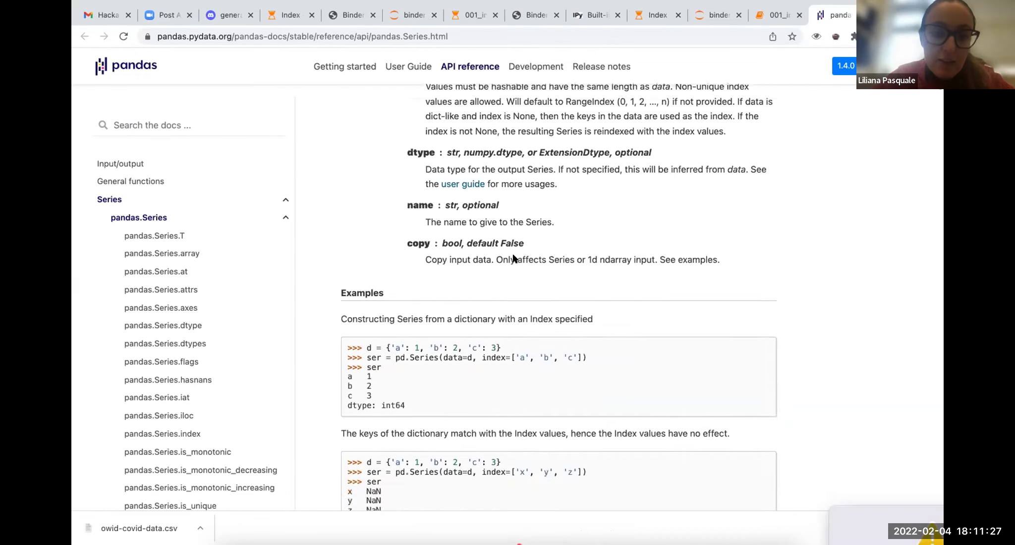
{"action": "scroll", "coordinate": [513, 258], "scroll_direction": "down", "scroll_amount": 1}
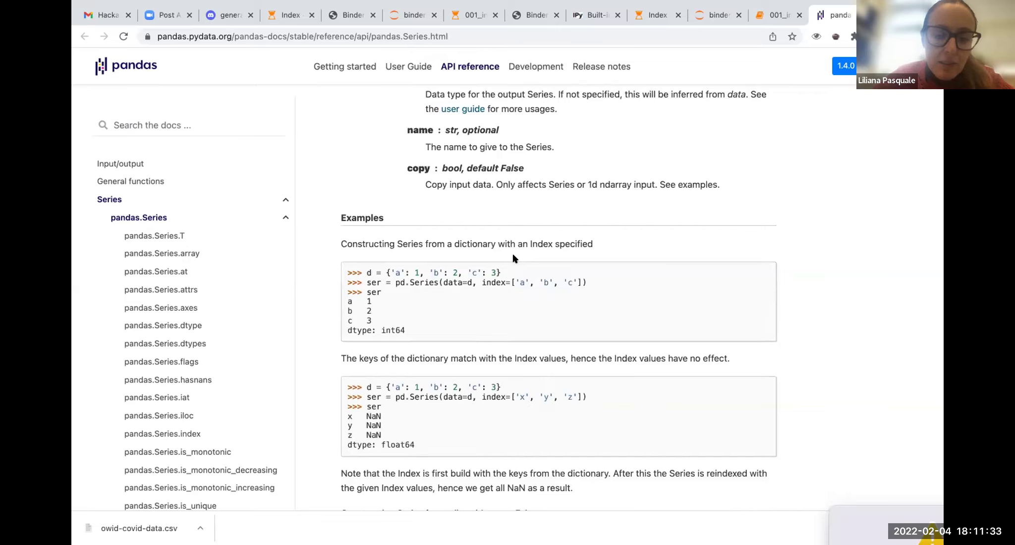
{"action": "scroll", "coordinate": [513, 257], "scroll_direction": "up", "scroll_amount": 1}
{"action": "scroll", "coordinate": [513, 258], "scroll_direction": "down", "scroll_amount": 6}
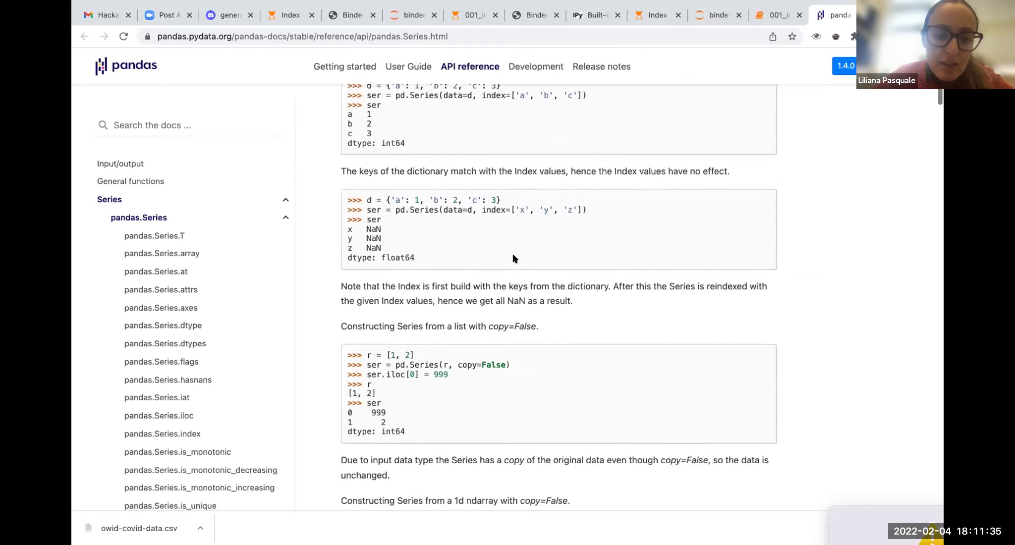
{"action": "scroll", "coordinate": [513, 258], "scroll_direction": "down", "scroll_amount": 2}
{"action": "scroll", "coordinate": [514, 257], "scroll_direction": "up", "scroll_amount": 15}
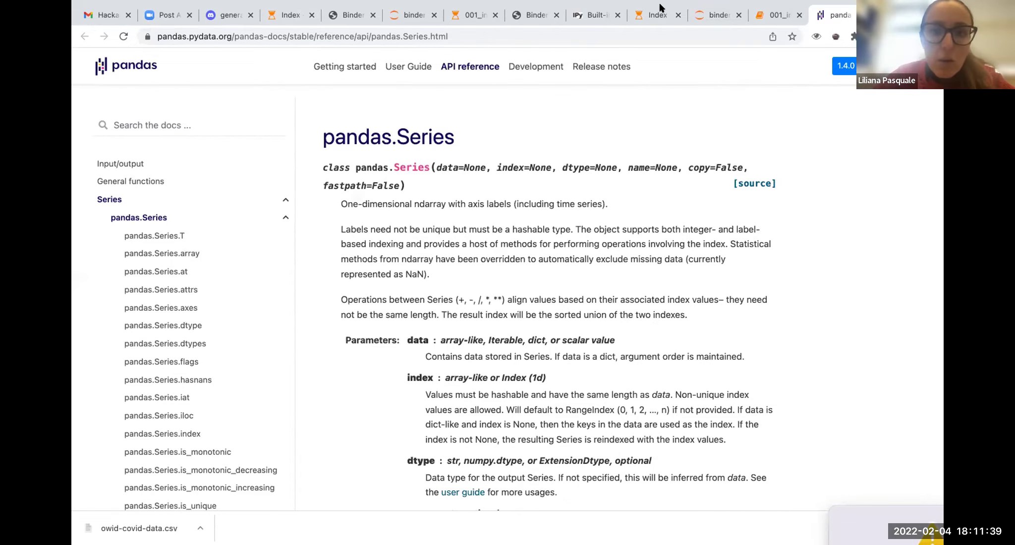
- Return to the 001_intro notebook and run the owid[['location', 'continent']] cell to extract both columns
{"action": "left_click", "coordinate": [779, 11]}
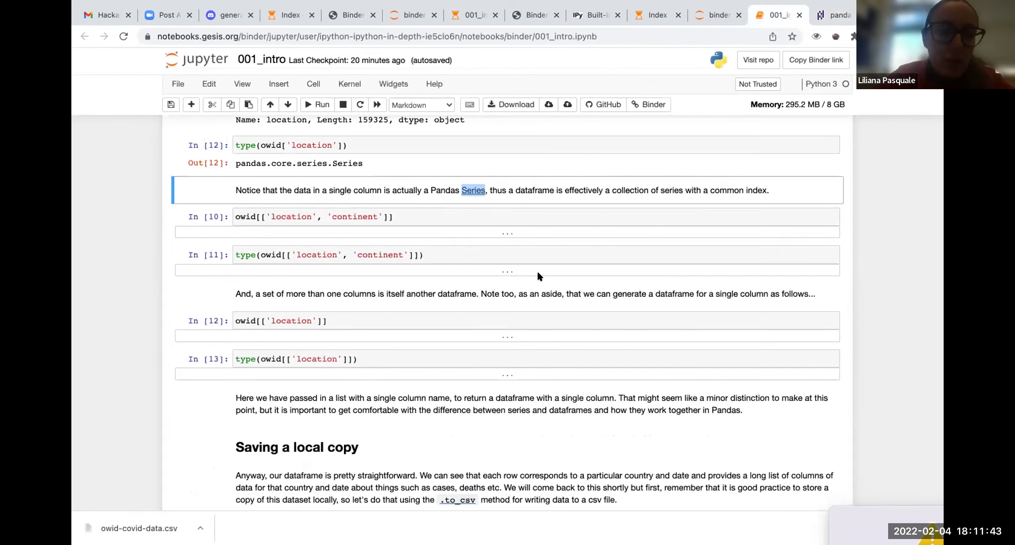
{"action": "scroll", "coordinate": [542, 279], "scroll_direction": "up", "scroll_amount": 2}
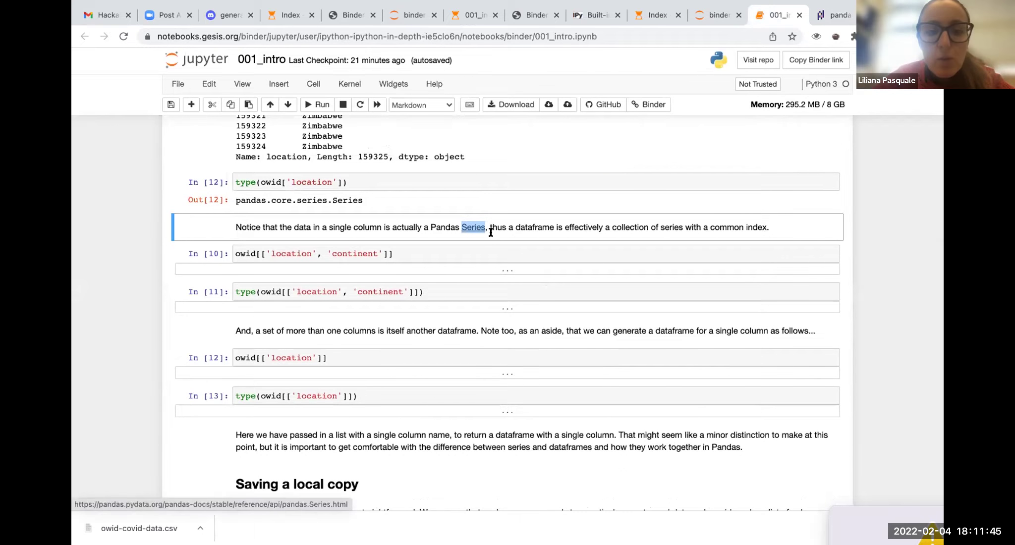
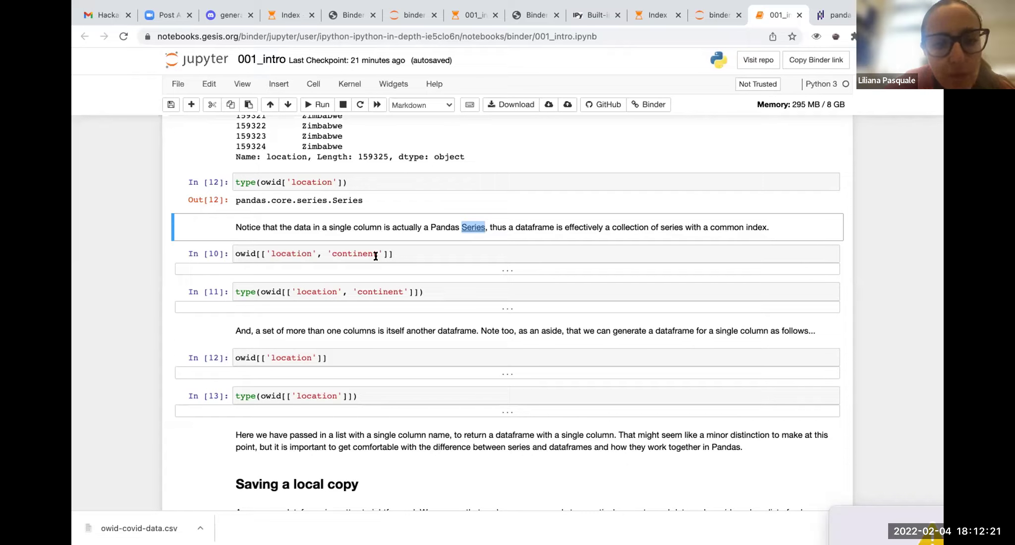
{"action": "left_click", "coordinate": [413, 250]}
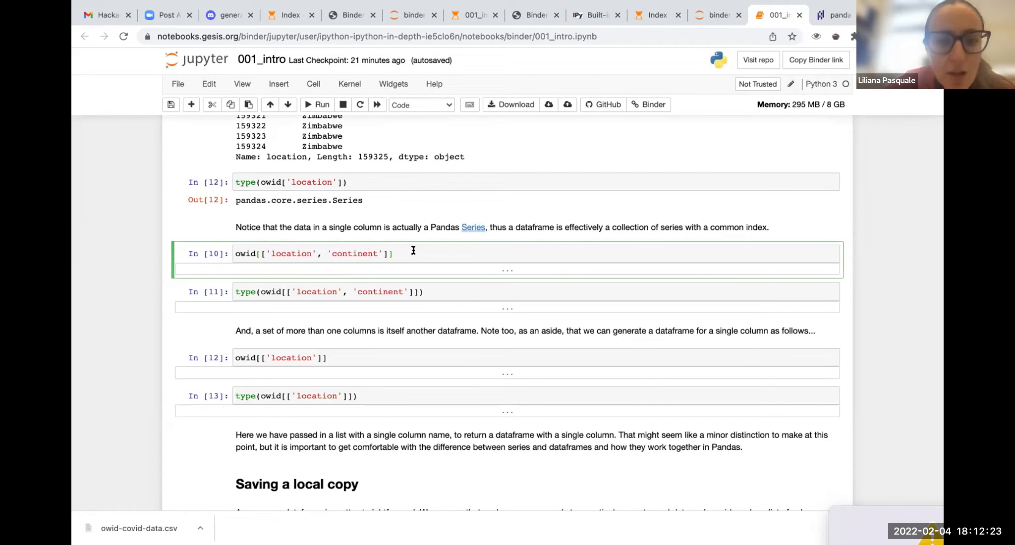
{"action": "left_click", "coordinate": [314, 104]}
{"action": "left_click", "coordinate": [312, 105]}
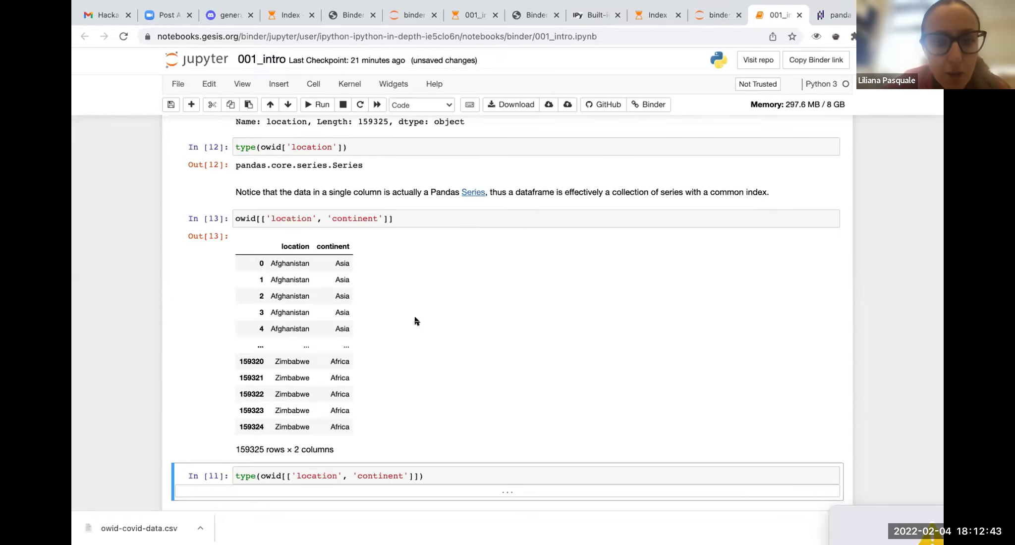
{"action": "scroll", "coordinate": [414, 318], "scroll_direction": "down", "scroll_amount": 3}
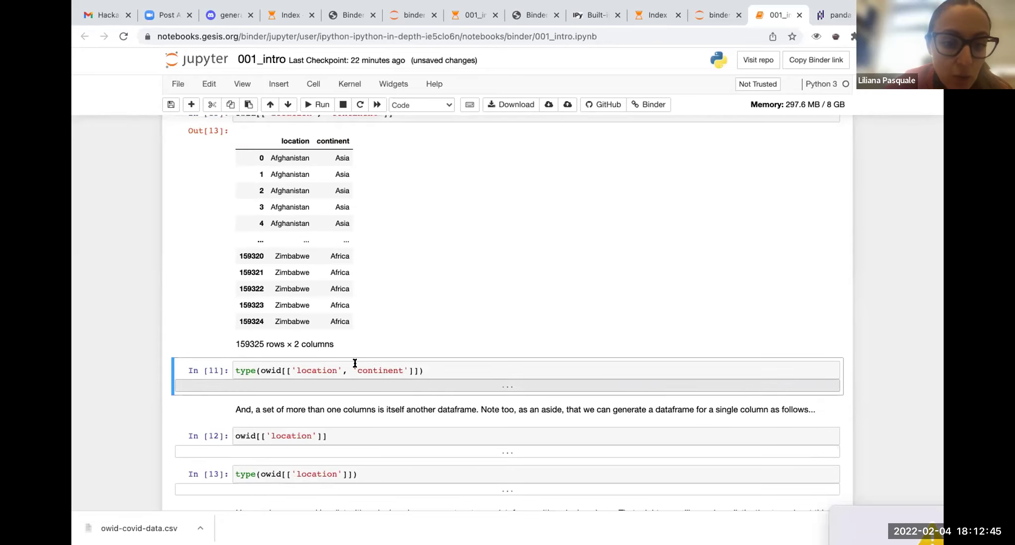
{"action": "scroll", "coordinate": [444, 305], "scroll_direction": "up", "scroll_amount": 5}
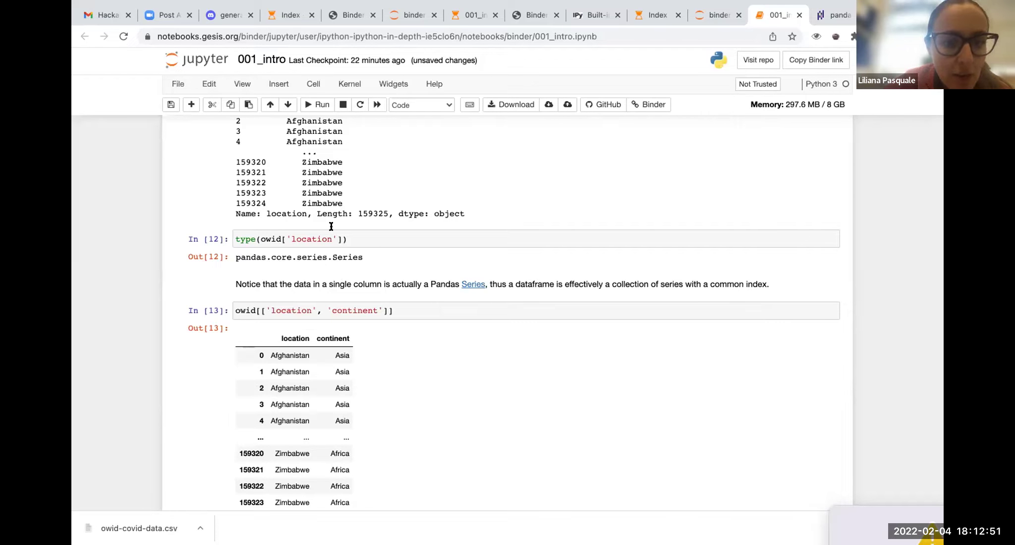
- Run the type(owid[['location', 'continent']]) cell to check what kind of object a two-column selection is
{"action": "scroll", "coordinate": [434, 401], "scroll_direction": "down", "scroll_amount": 4}
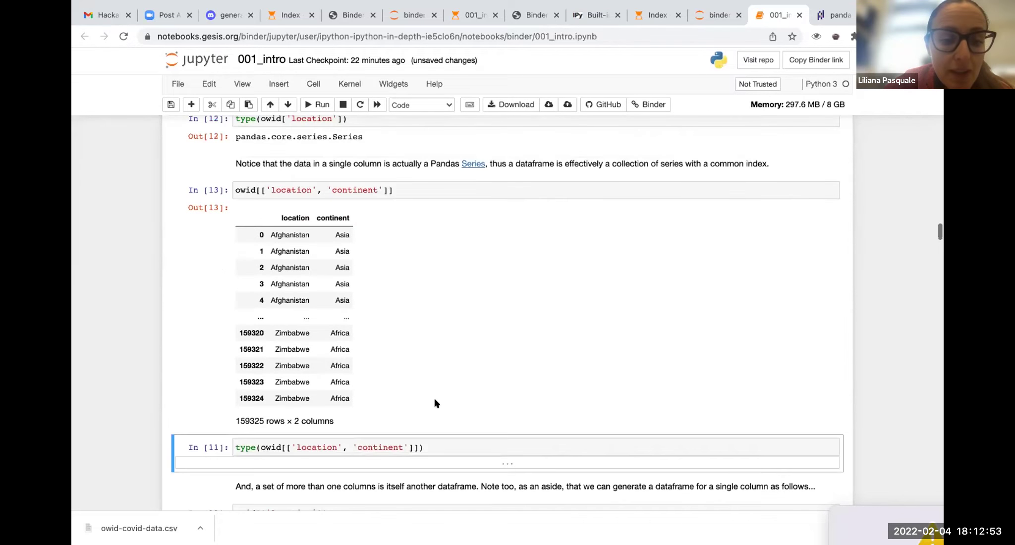
{"action": "left_click", "coordinate": [431, 401]}
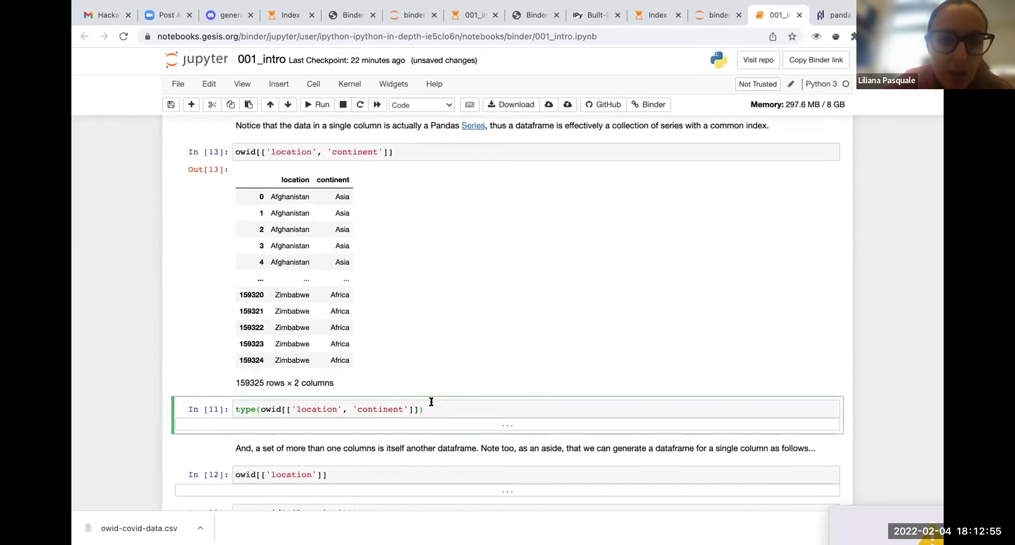
{"action": "scroll", "coordinate": [408, 266], "scroll_direction": "down", "scroll_amount": 1}
{"action": "scroll", "coordinate": [408, 266], "scroll_direction": "down", "scroll_amount": 1}
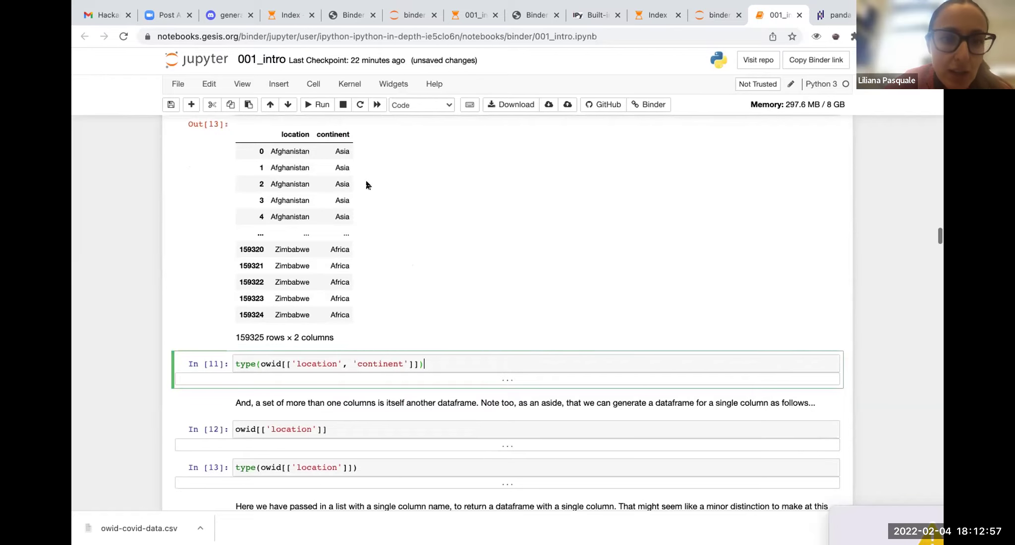
{"action": "left_click", "coordinate": [313, 108]}
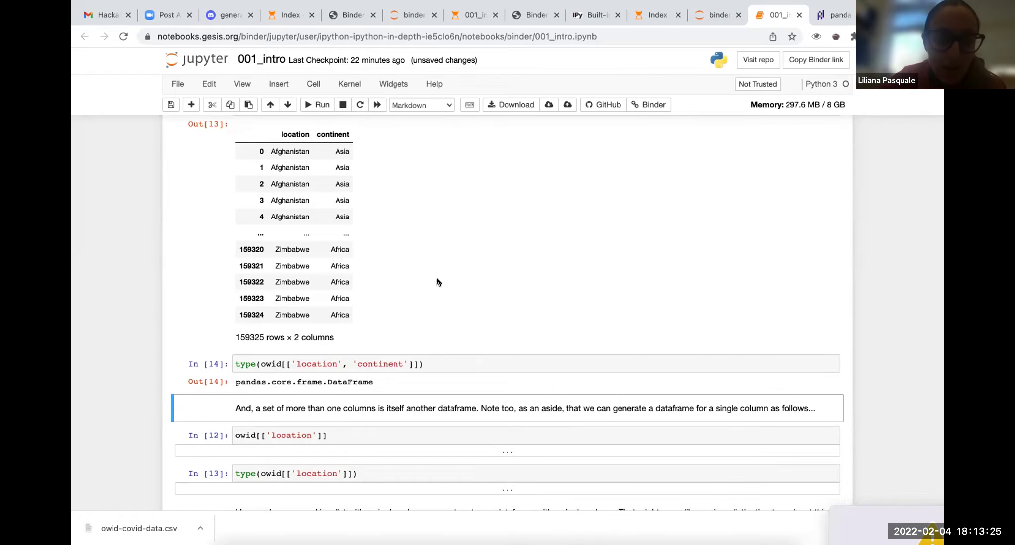
- Compare the single-column and two-column extraction cells with their type checks, and preview the notes up to the Saving a local copy section
{"action": "scroll", "coordinate": [437, 279], "scroll_direction": "up", "scroll_amount": 5}
{"action": "scroll", "coordinate": [429, 262], "scroll_direction": "up", "scroll_amount": 4}
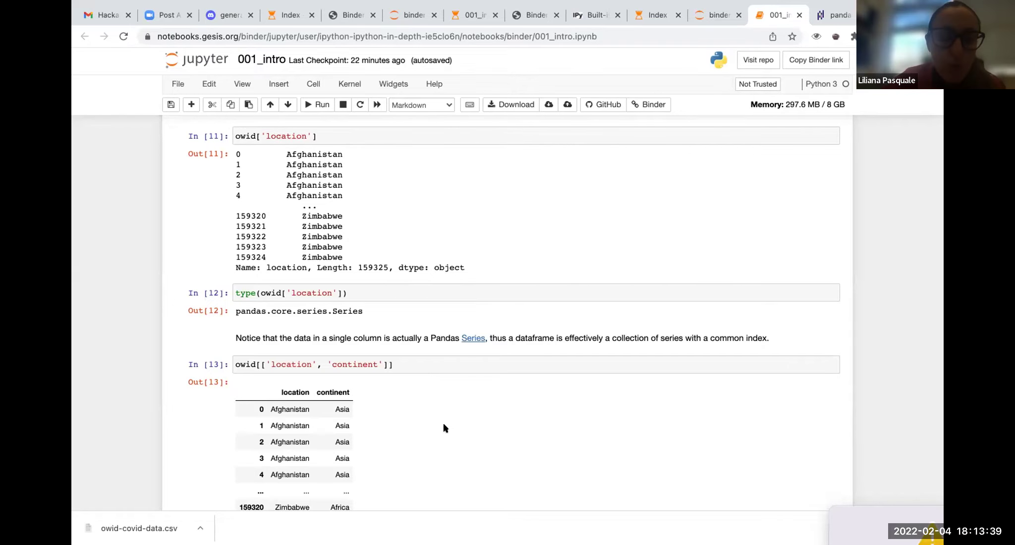
{"action": "scroll", "coordinate": [443, 425], "scroll_direction": "down", "scroll_amount": 1}
{"action": "scroll", "coordinate": [460, 431], "scroll_direction": "down", "scroll_amount": 5}
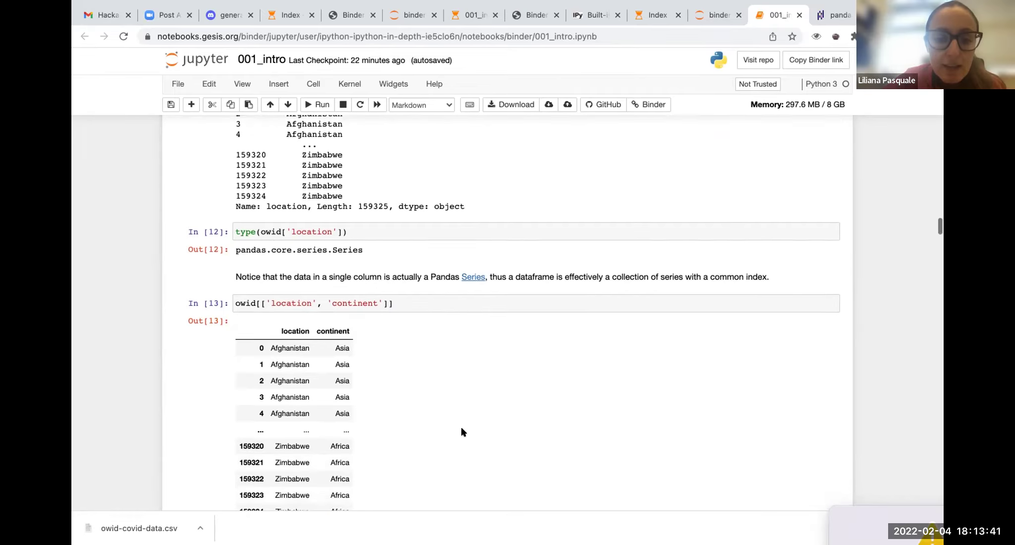
{"action": "scroll", "coordinate": [461, 432], "scroll_direction": "down", "scroll_amount": 2}
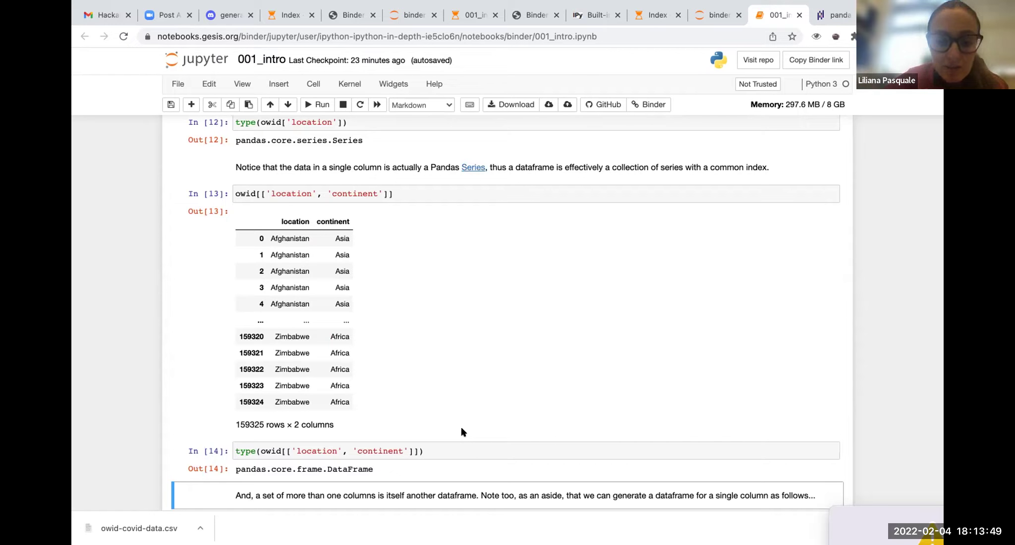
{"action": "scroll", "coordinate": [462, 432], "scroll_direction": "down", "scroll_amount": 4}
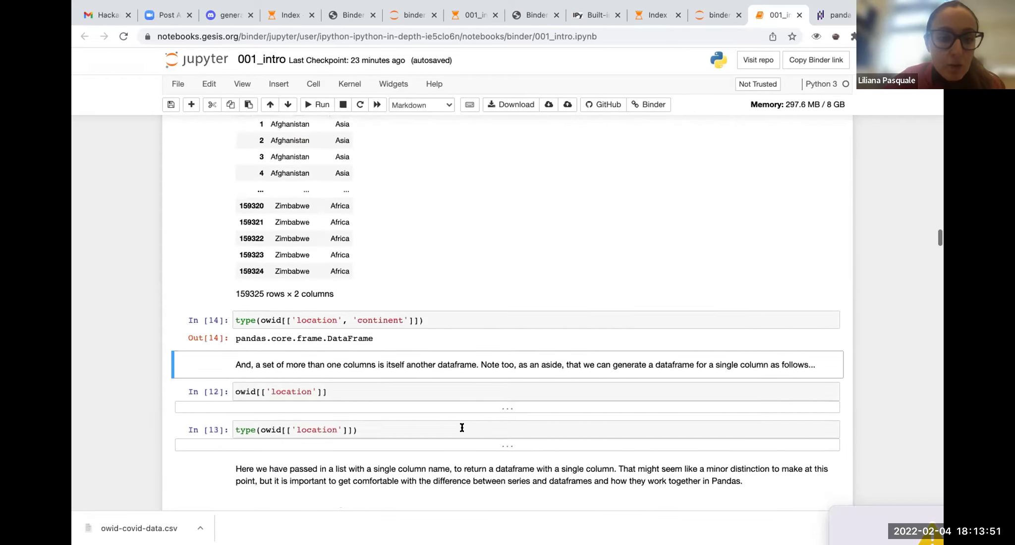
{"action": "scroll", "coordinate": [462, 428], "scroll_direction": "down", "scroll_amount": 3}
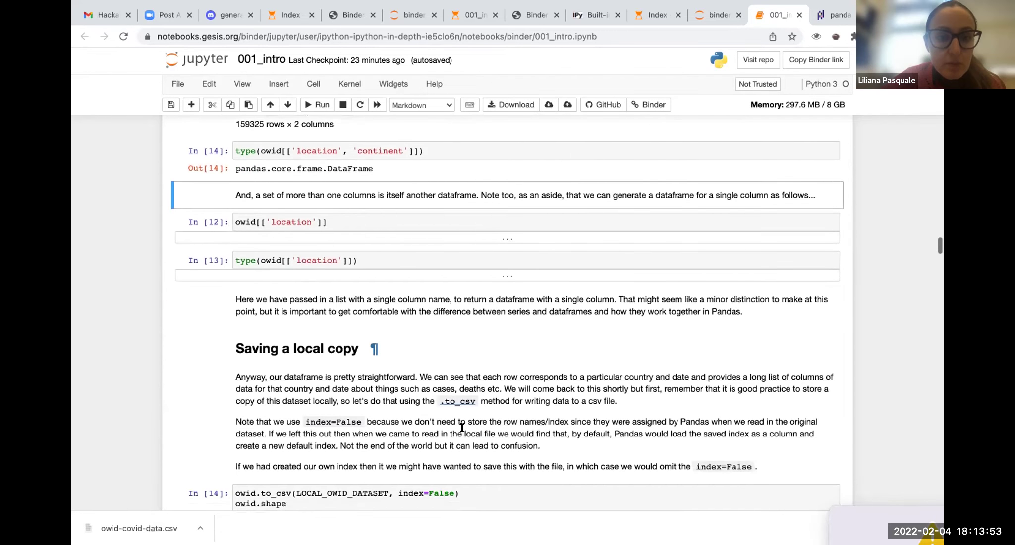
{"action": "scroll", "coordinate": [461, 427], "scroll_direction": "down", "scroll_amount": 1}
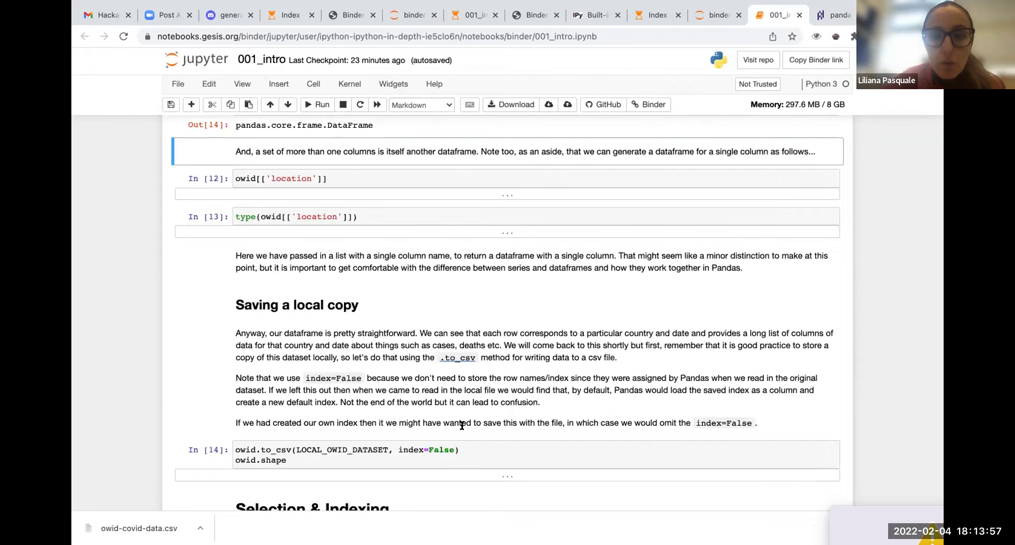
{"action": "scroll", "coordinate": [461, 425], "scroll_direction": "up", "scroll_amount": 2}
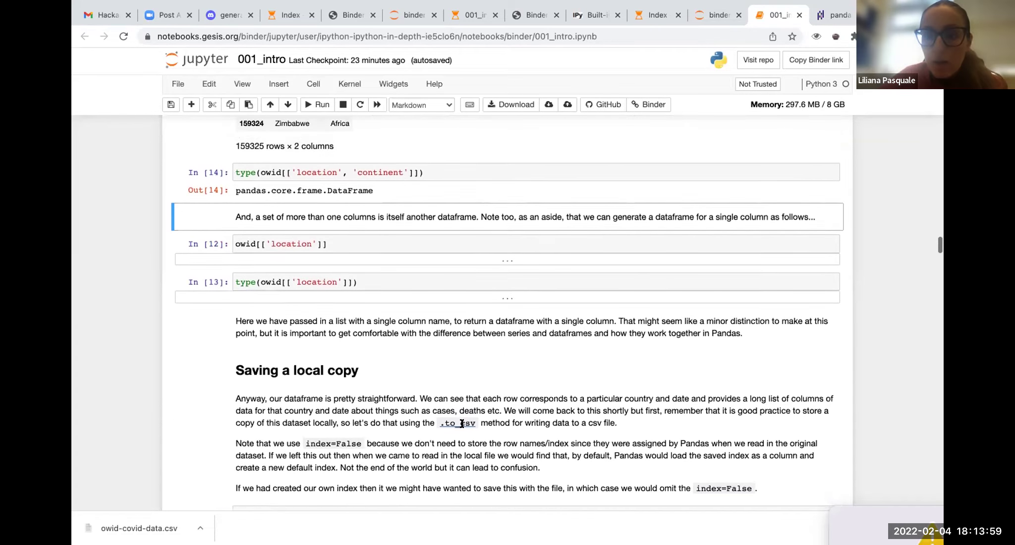
{"action": "scroll", "coordinate": [461, 423], "scroll_direction": "up", "scroll_amount": 1}
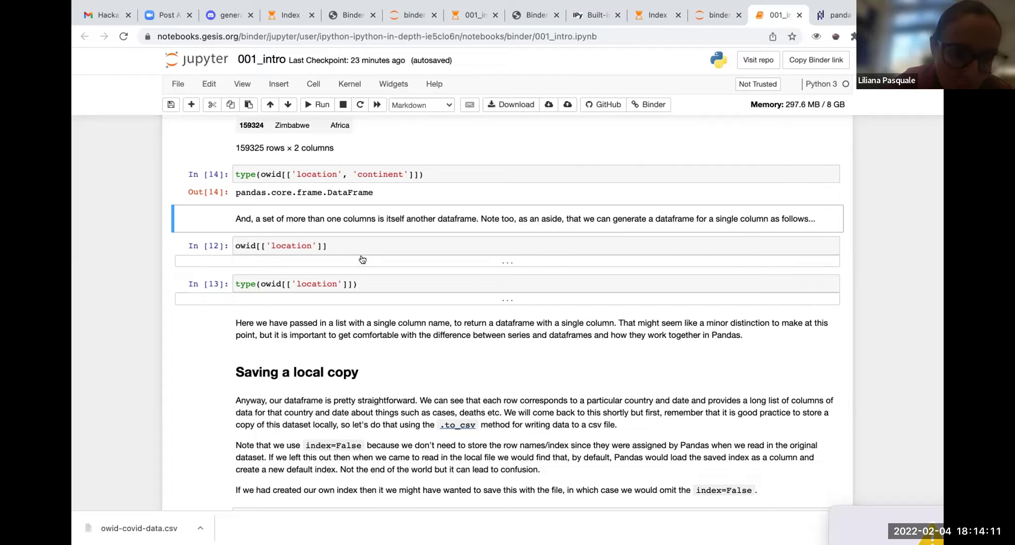
{"action": "scroll", "coordinate": [360, 255], "scroll_direction": "up", "scroll_amount": 4}
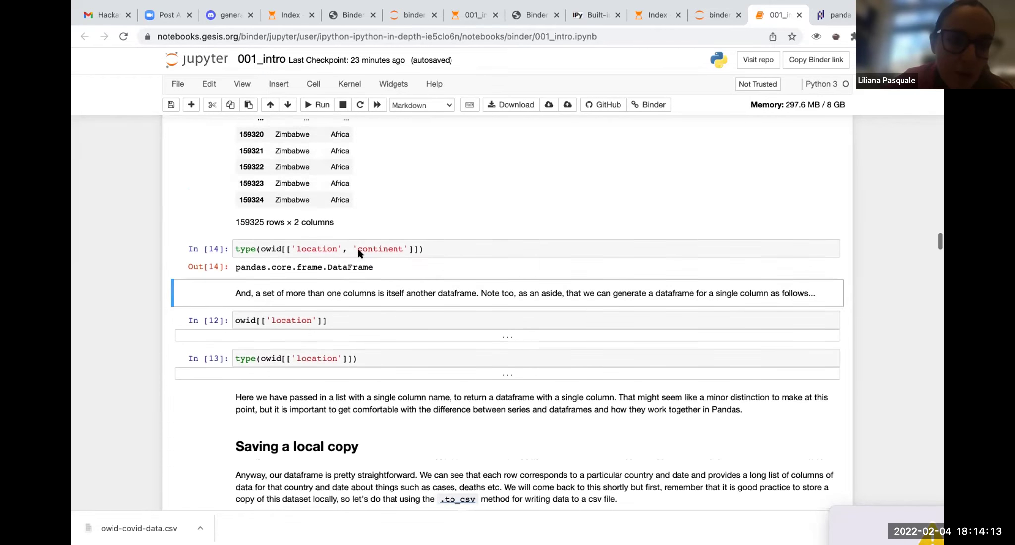
{"action": "scroll", "coordinate": [360, 254], "scroll_direction": "up", "scroll_amount": 4}
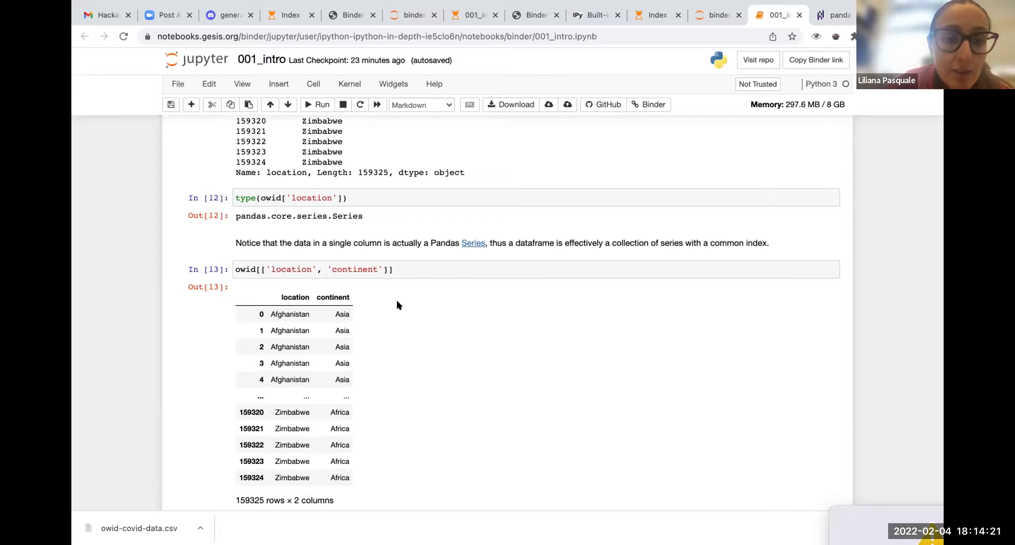
- Run the owid[['location']] cell to extract the location column using a one-item list
{"action": "scroll", "coordinate": [401, 308], "scroll_direction": "down", "scroll_amount": 3}
{"action": "scroll", "coordinate": [399, 310], "scroll_direction": "down", "scroll_amount": 3}
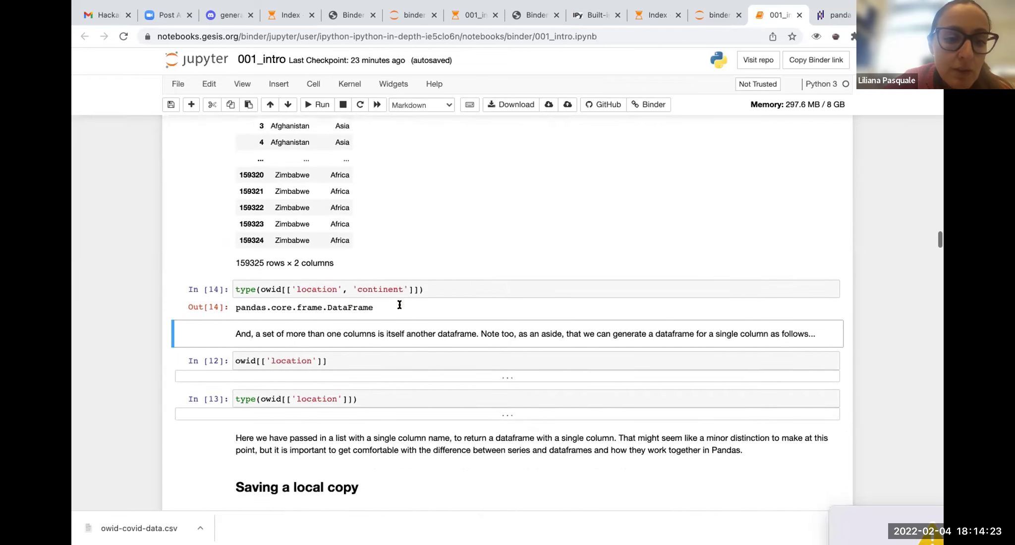
{"action": "scroll", "coordinate": [350, 331], "scroll_direction": "down", "scroll_amount": 1}
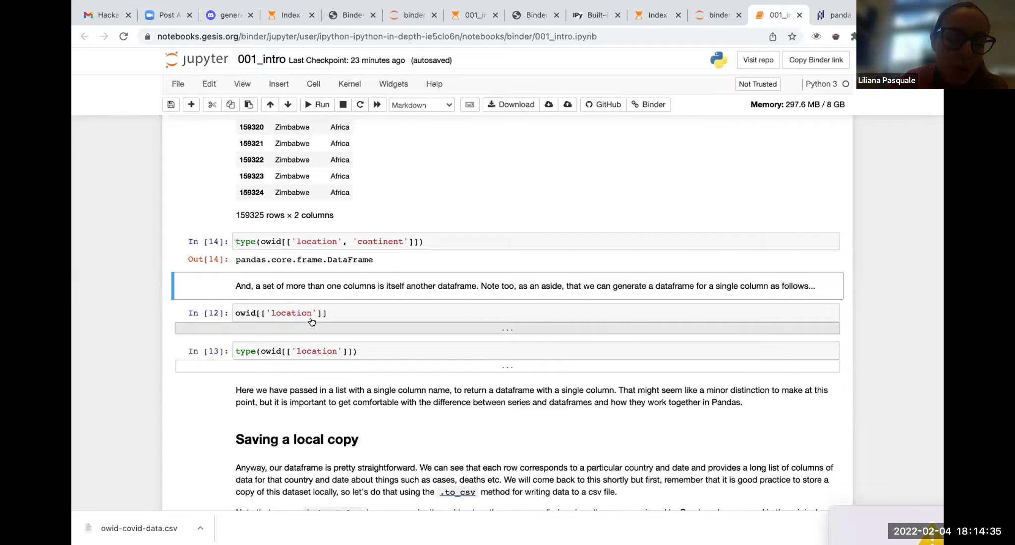
{"action": "left_click", "coordinate": [338, 308]}
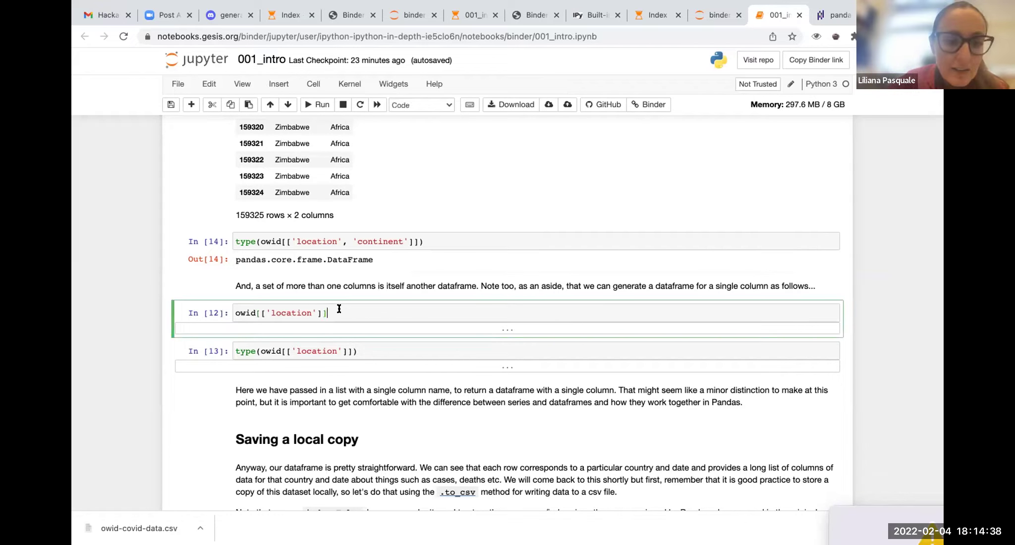
{"action": "left_click", "coordinate": [310, 105]}
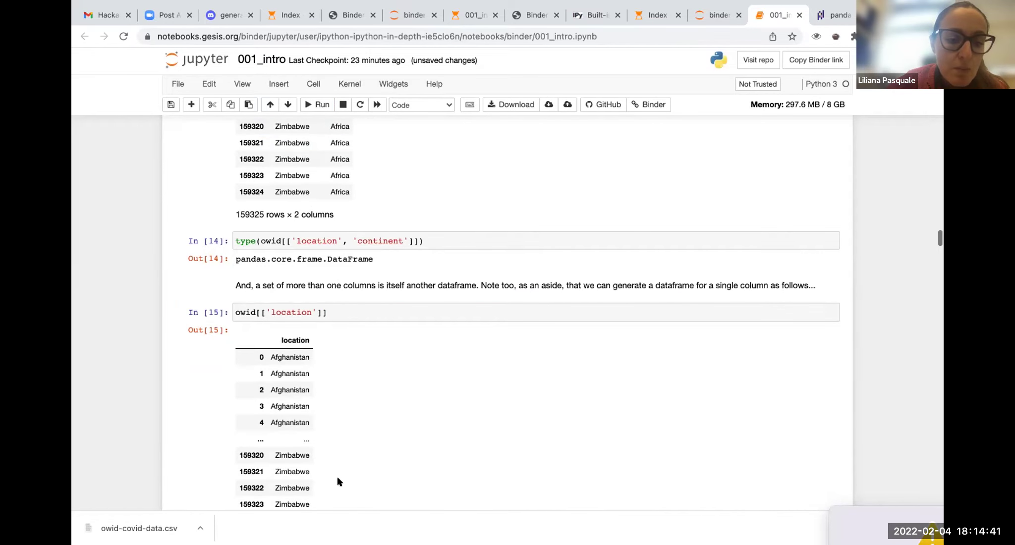
- Run the type(owid[['location']]) cell to check the object type of the single-column list selection
{"action": "scroll", "coordinate": [337, 466], "scroll_direction": "down", "scroll_amount": 2}
{"action": "scroll", "coordinate": [337, 480], "scroll_direction": "down", "scroll_amount": 2}
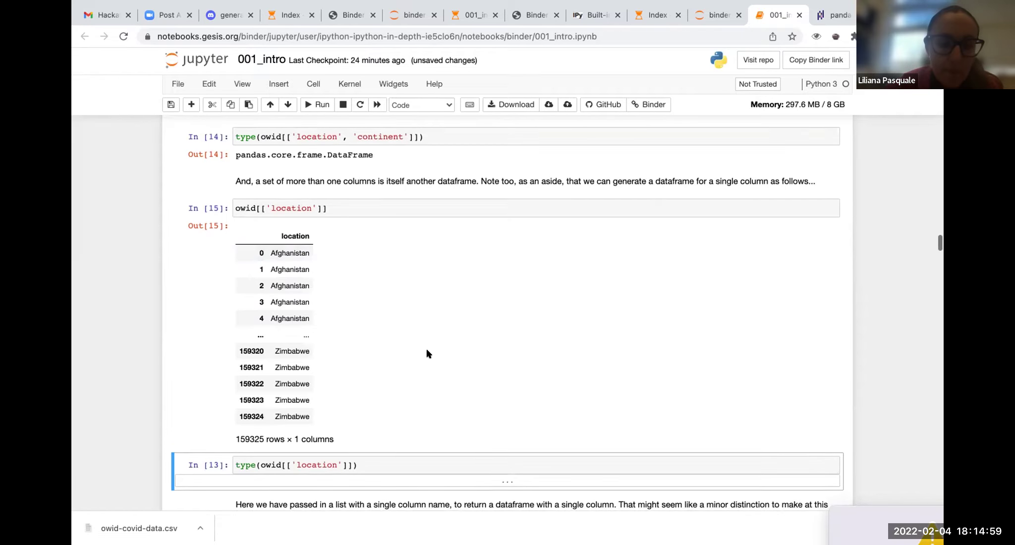
{"action": "scroll", "coordinate": [426, 354], "scroll_direction": "down", "scroll_amount": 2}
{"action": "scroll", "coordinate": [426, 354], "scroll_direction": "down", "scroll_amount": 2}
{"action": "left_click", "coordinate": [385, 369]}
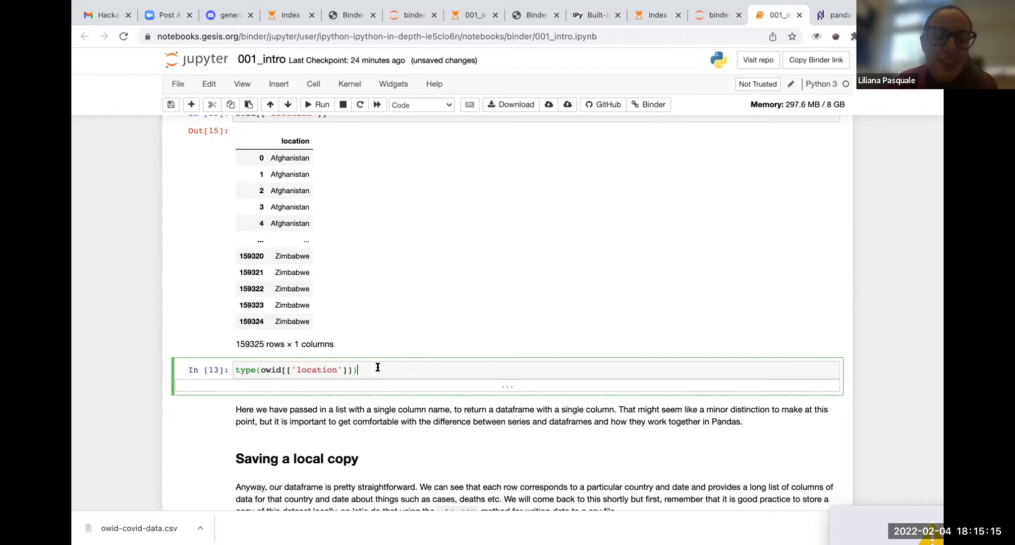
{"action": "left_click", "coordinate": [315, 104]}
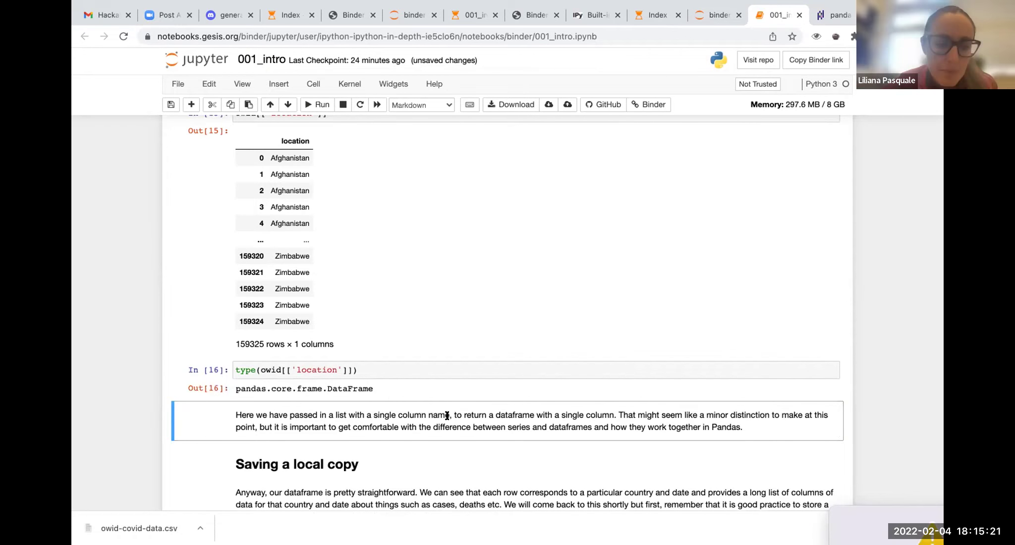
- Look over the Saving a local copy notes, and go back up to review the imports and dataset parameter cells
{"action": "scroll", "coordinate": [447, 416], "scroll_direction": "down", "scroll_amount": 2}
{"action": "scroll", "coordinate": [446, 419], "scroll_direction": "down", "scroll_amount": 4}
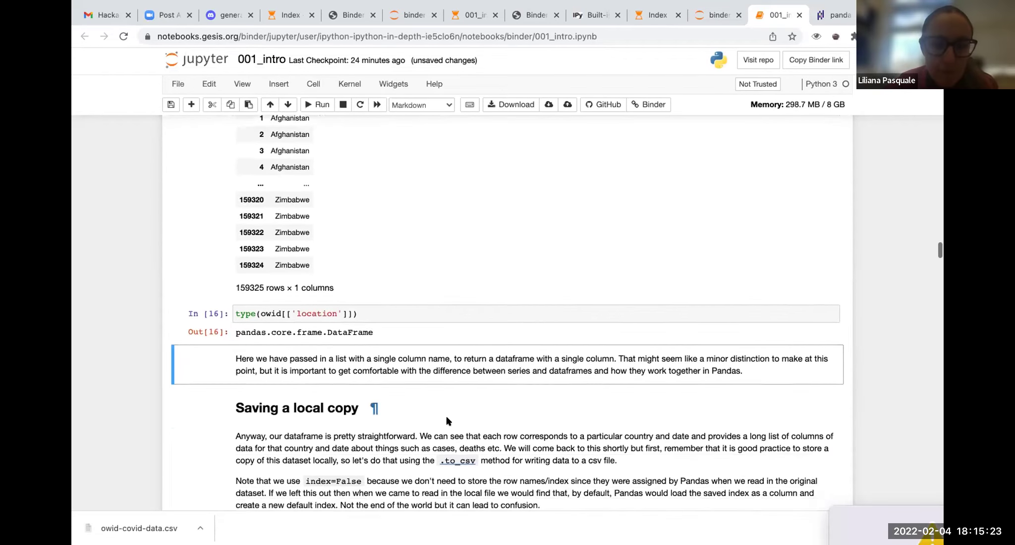
{"action": "scroll", "coordinate": [447, 416], "scroll_direction": "down", "scroll_amount": 3}
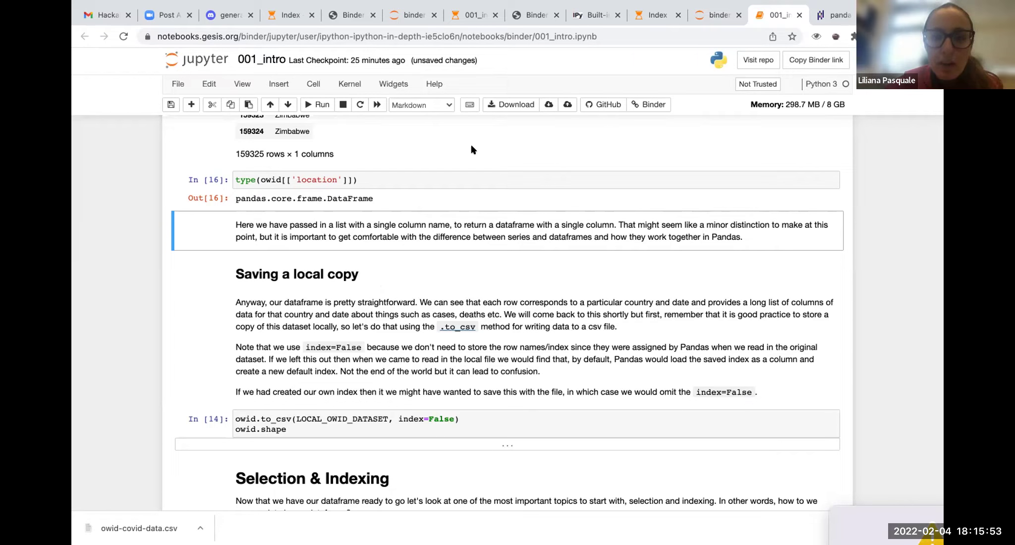
{"action": "scroll", "coordinate": [521, 211], "scroll_direction": "up", "scroll_amount": 1}
{"action": "scroll", "coordinate": [521, 210], "scroll_direction": "up", "scroll_amount": 4}
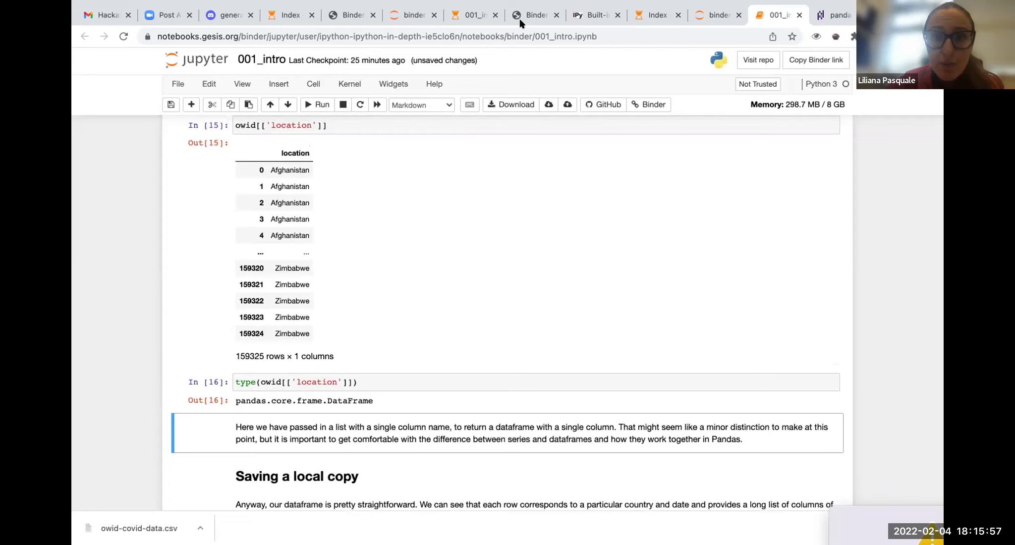
{"action": "mouse_move", "coordinate": [522, 2]}
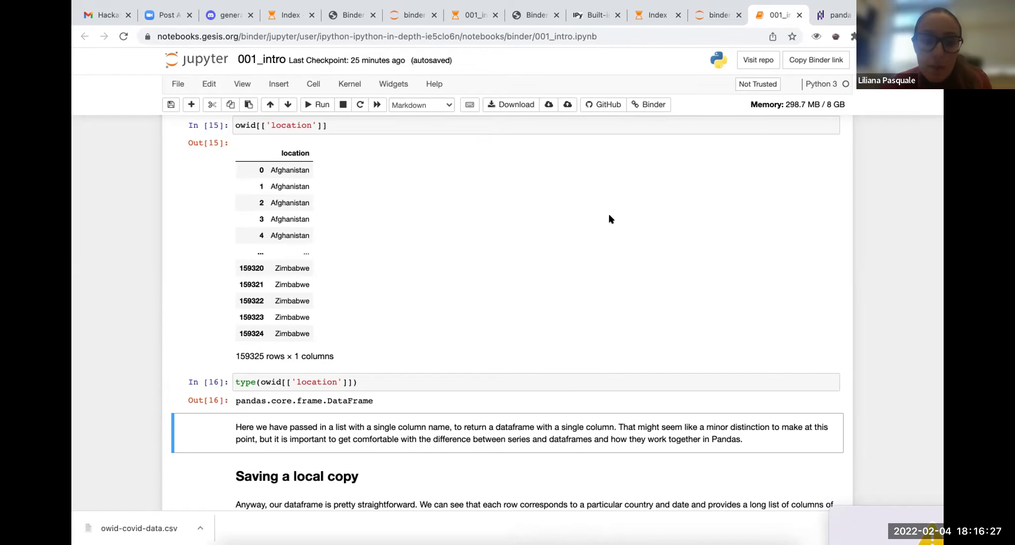
{"action": "scroll", "coordinate": [610, 218], "scroll_direction": "up", "scroll_amount": 10}
{"action": "scroll", "coordinate": [609, 218], "scroll_direction": "up", "scroll_amount": 15}
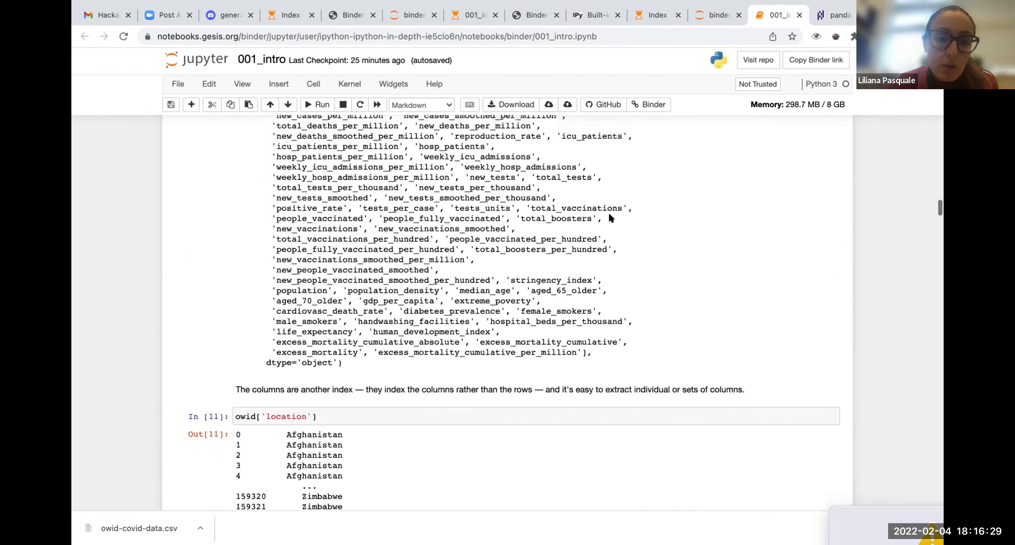
{"action": "scroll", "coordinate": [610, 218], "scroll_direction": "up", "scroll_amount": 15}
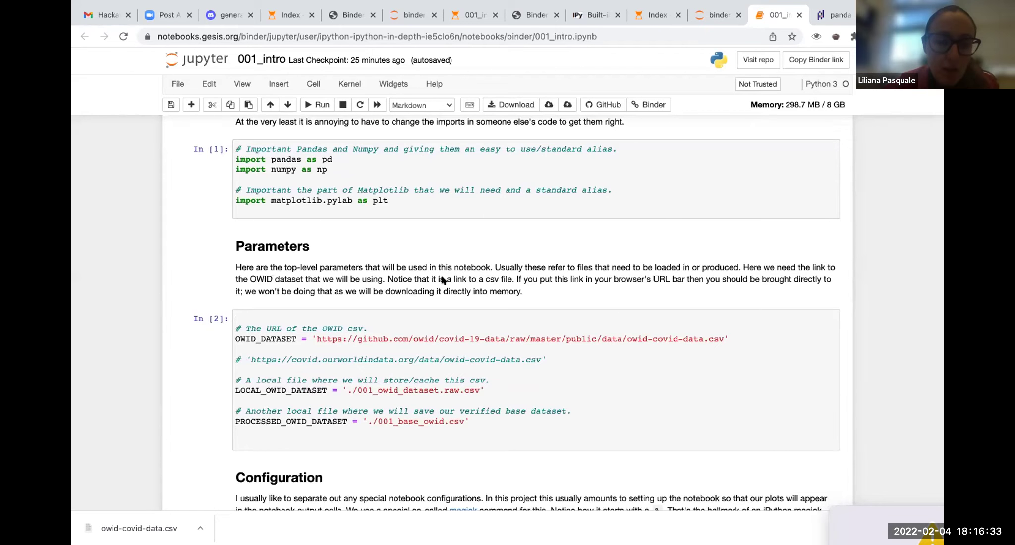
- Review the notebook from Loading the OWID Dataset through the index, columns and column extraction cells to Saving a local copy
{"action": "scroll", "coordinate": [443, 280], "scroll_direction": "down", "scroll_amount": 5}
{"action": "scroll", "coordinate": [443, 280], "scroll_direction": "down", "scroll_amount": 15}
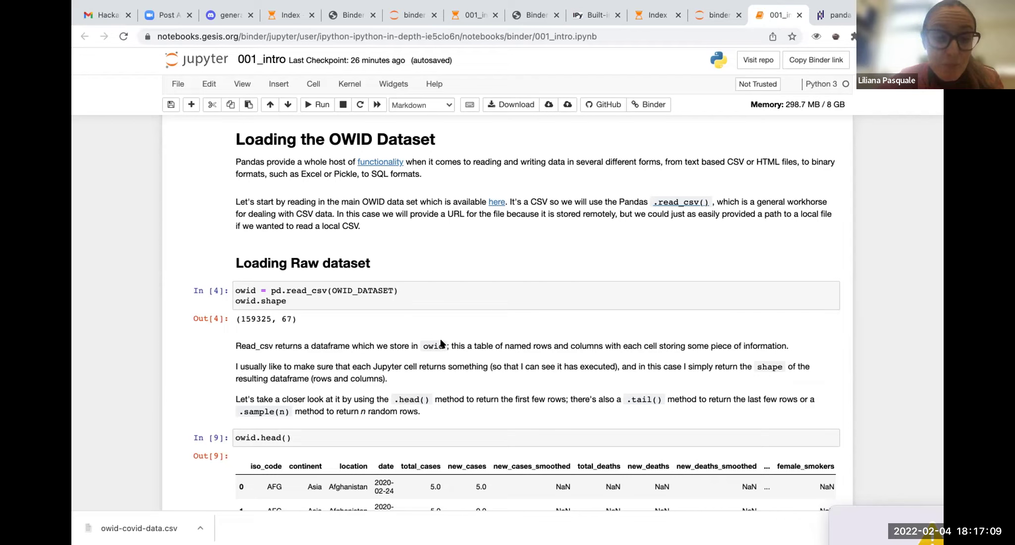
{"action": "scroll", "coordinate": [439, 343], "scroll_direction": "down", "scroll_amount": 10}
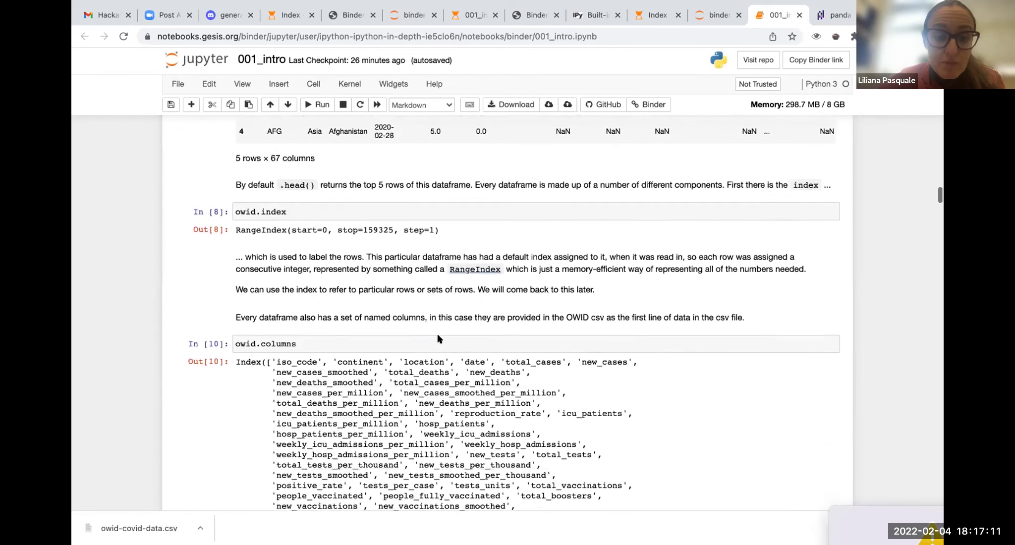
{"action": "scroll", "coordinate": [438, 338], "scroll_direction": "down", "scroll_amount": 6}
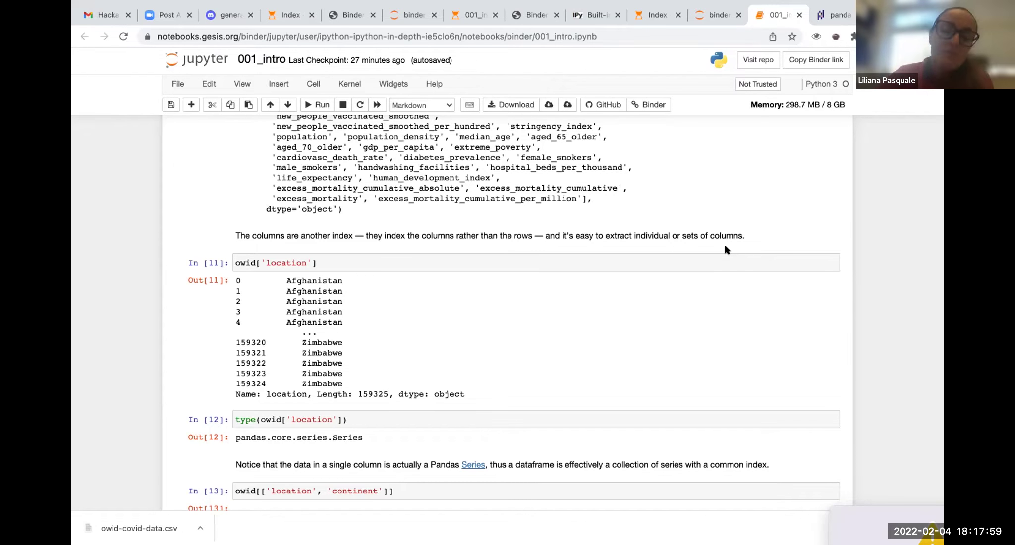
{"action": "scroll", "coordinate": [597, 357], "scroll_direction": "down", "scroll_amount": 1}
{"action": "scroll", "coordinate": [596, 357], "scroll_direction": "down", "scroll_amount": 2}
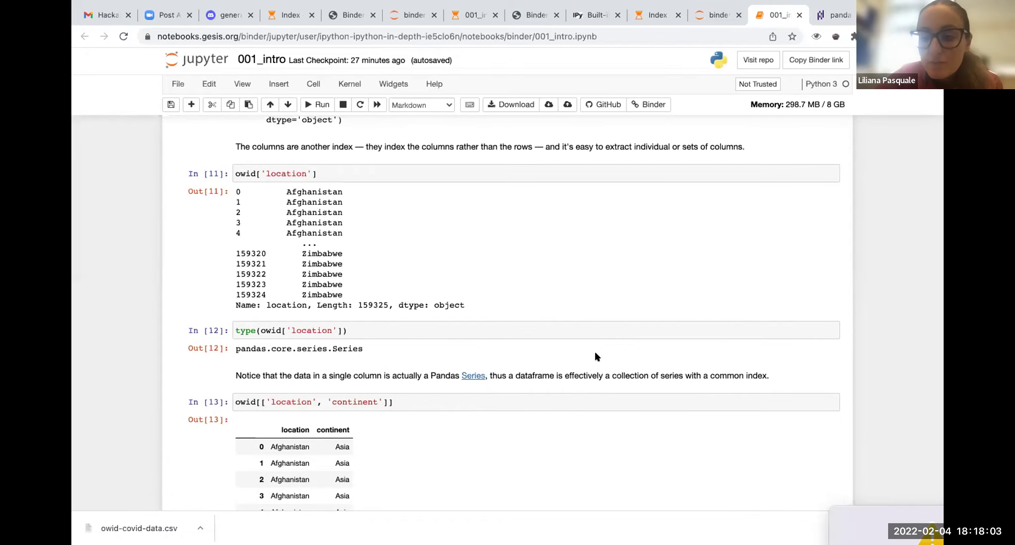
{"action": "scroll", "coordinate": [597, 357], "scroll_direction": "up", "scroll_amount": 1}
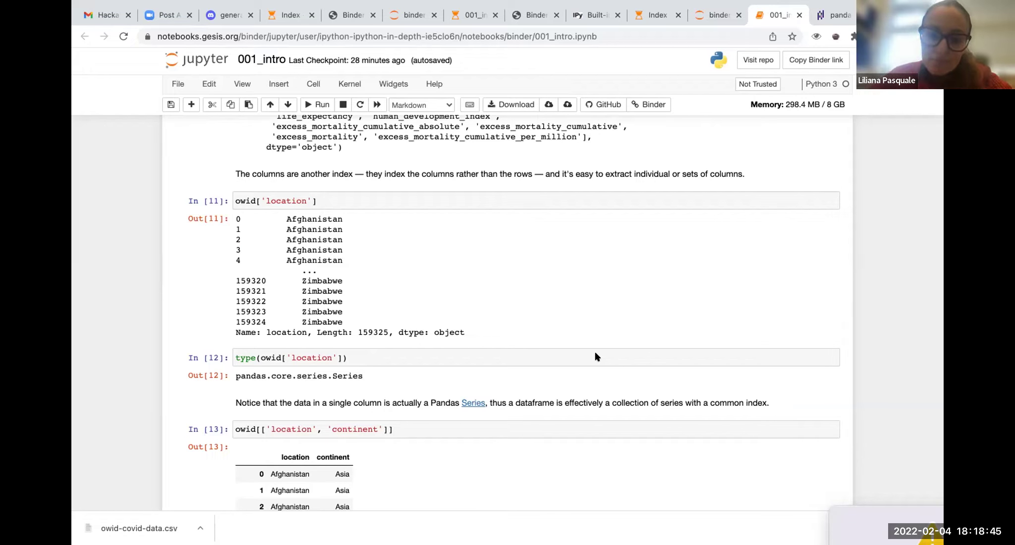
{"action": "scroll", "coordinate": [561, 449], "scroll_direction": "down", "scroll_amount": 8}
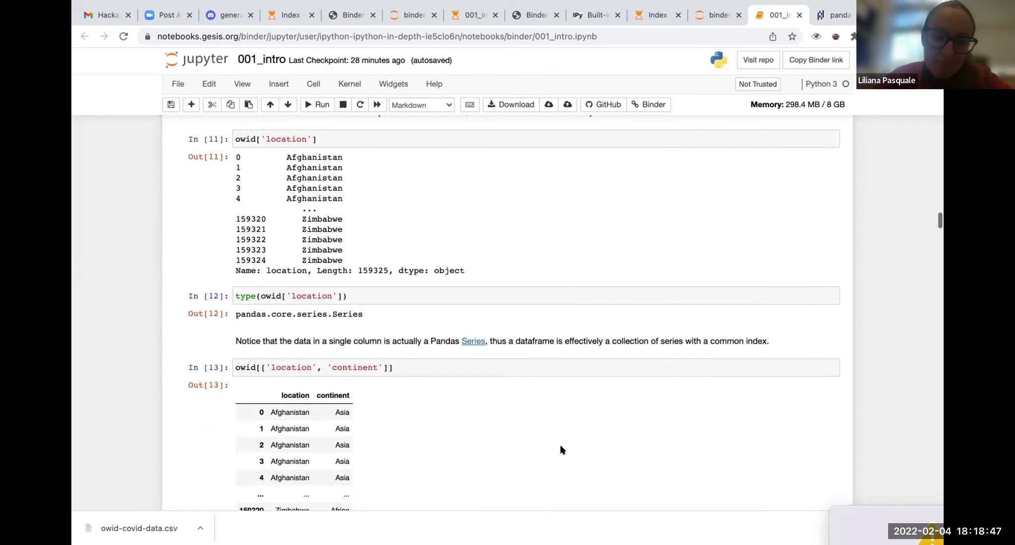
{"action": "scroll", "coordinate": [562, 449], "scroll_direction": "down", "scroll_amount": 10}
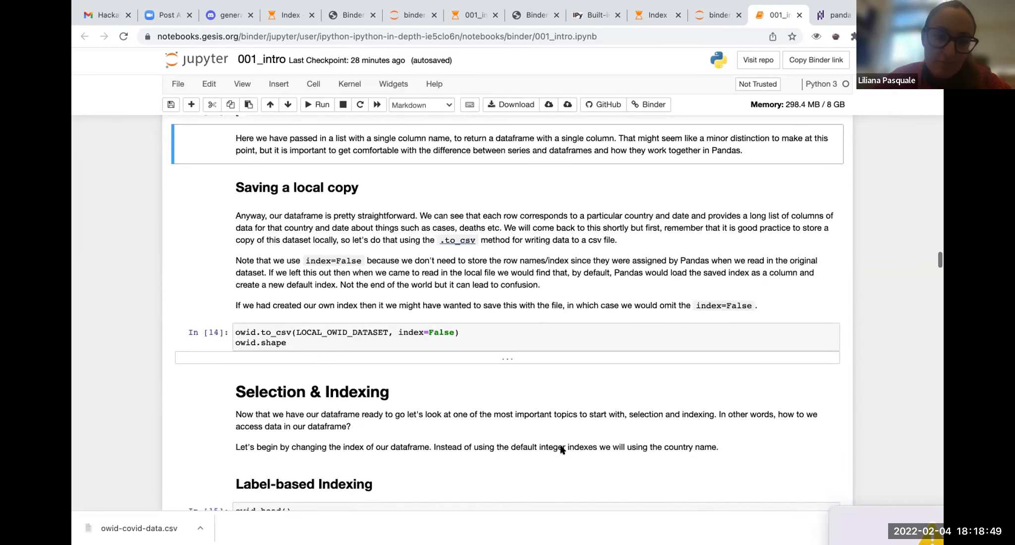
{"action": "scroll", "coordinate": [561, 450], "scroll_direction": "down", "scroll_amount": 1}
{"action": "scroll", "coordinate": [561, 450], "scroll_direction": "up", "scroll_amount": 4}
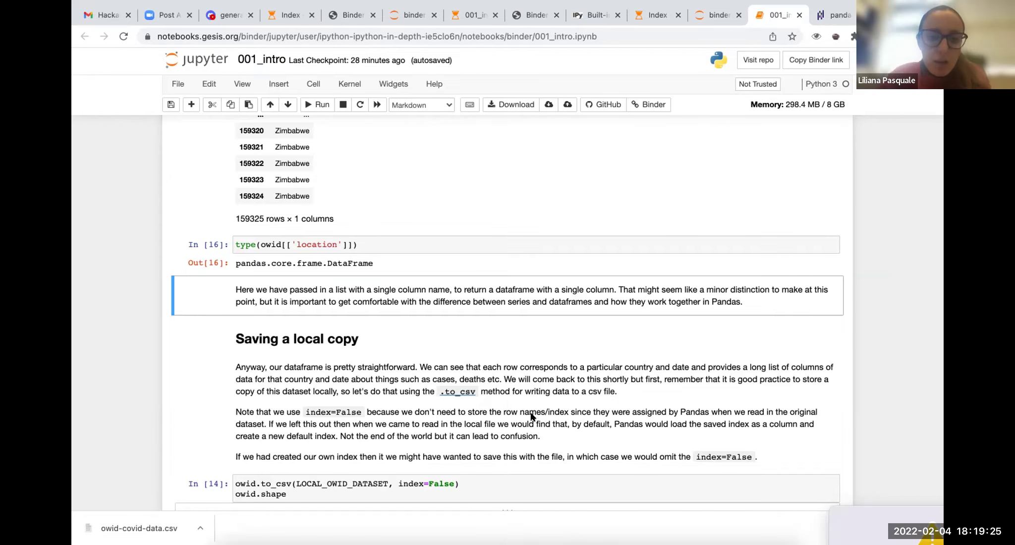
- Review the Saving a local copy notes and check the LOCAL_OWID_DATASET file path defined in the Parameters cell
{"action": "scroll", "coordinate": [532, 416], "scroll_direction": "down", "scroll_amount": 3}
{"action": "scroll", "coordinate": [531, 417], "scroll_direction": "down", "scroll_amount": 5}
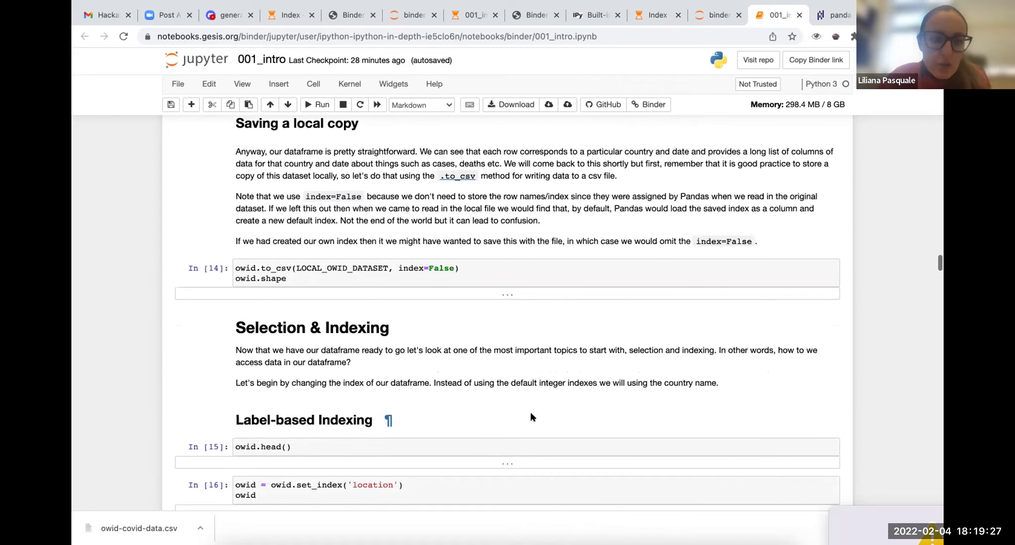
{"action": "scroll", "coordinate": [532, 416], "scroll_direction": "up", "scroll_amount": 1}
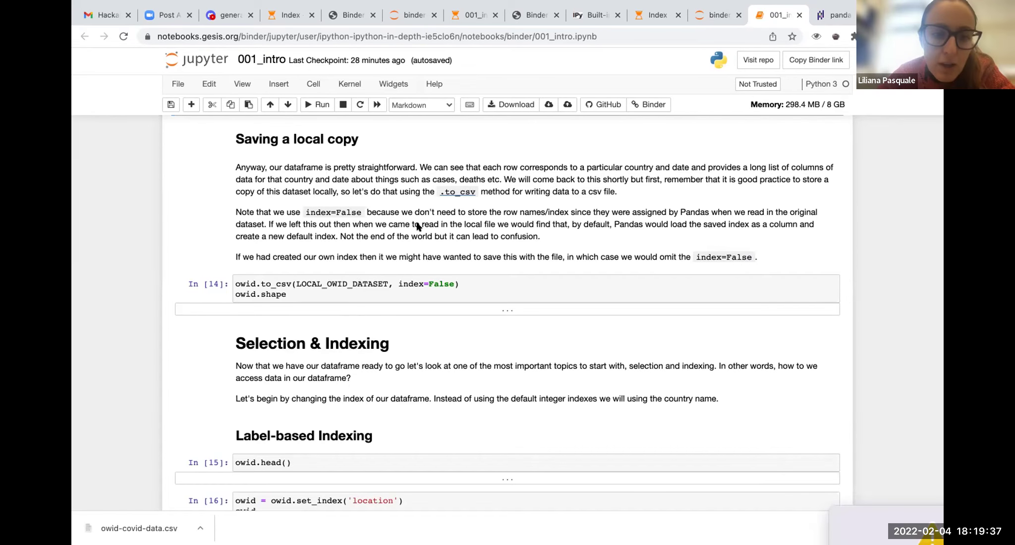
{"action": "scroll", "coordinate": [416, 226], "scroll_direction": "up", "scroll_amount": 3}
{"action": "scroll", "coordinate": [416, 226], "scroll_direction": "up", "scroll_amount": 20}
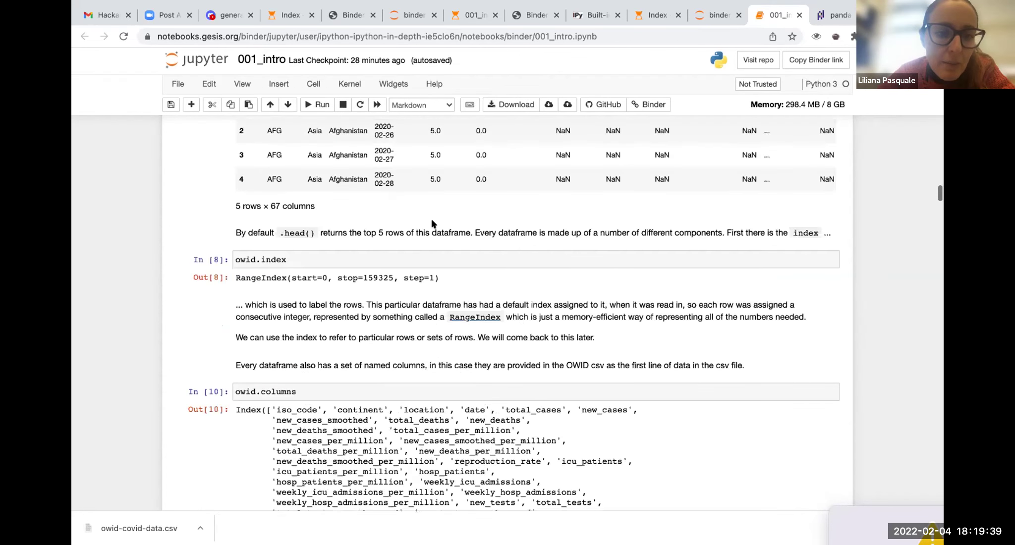
{"action": "scroll", "coordinate": [431, 223], "scroll_direction": "up", "scroll_amount": 15}
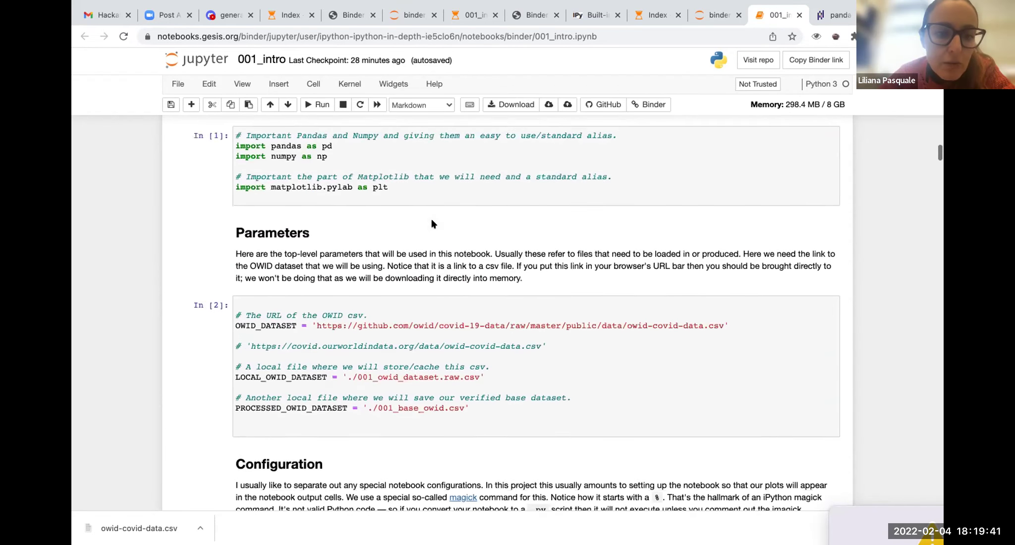
{"action": "scroll", "coordinate": [432, 223], "scroll_direction": "down", "scroll_amount": 2}
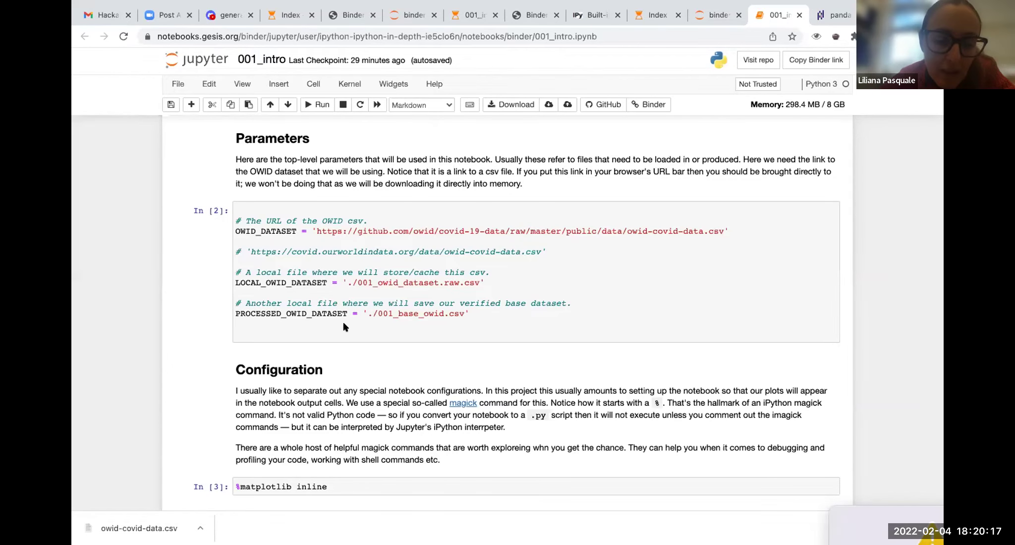
{"action": "scroll", "coordinate": [357, 416], "scroll_direction": "down", "scroll_amount": 20}
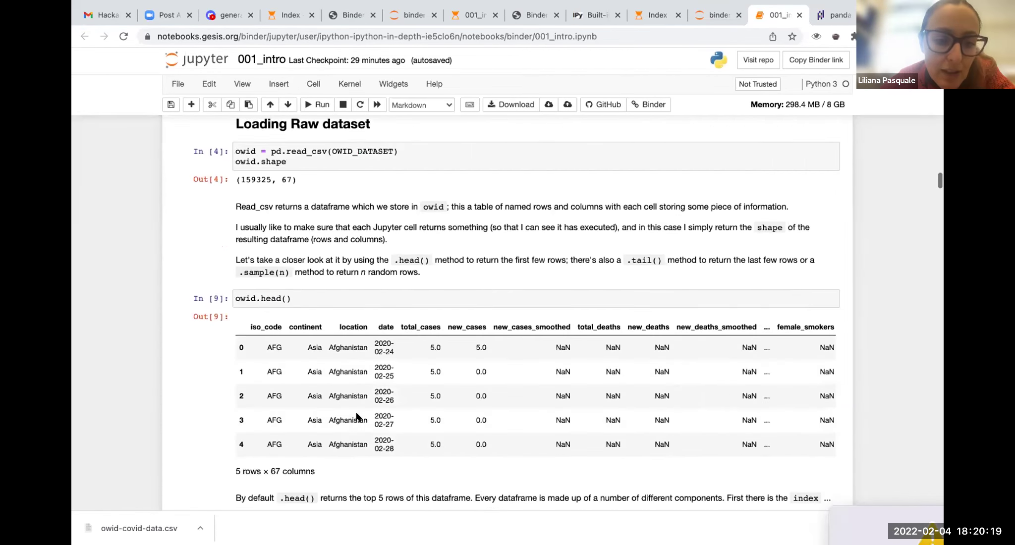
{"action": "scroll", "coordinate": [357, 416], "scroll_direction": "down", "scroll_amount": 20}
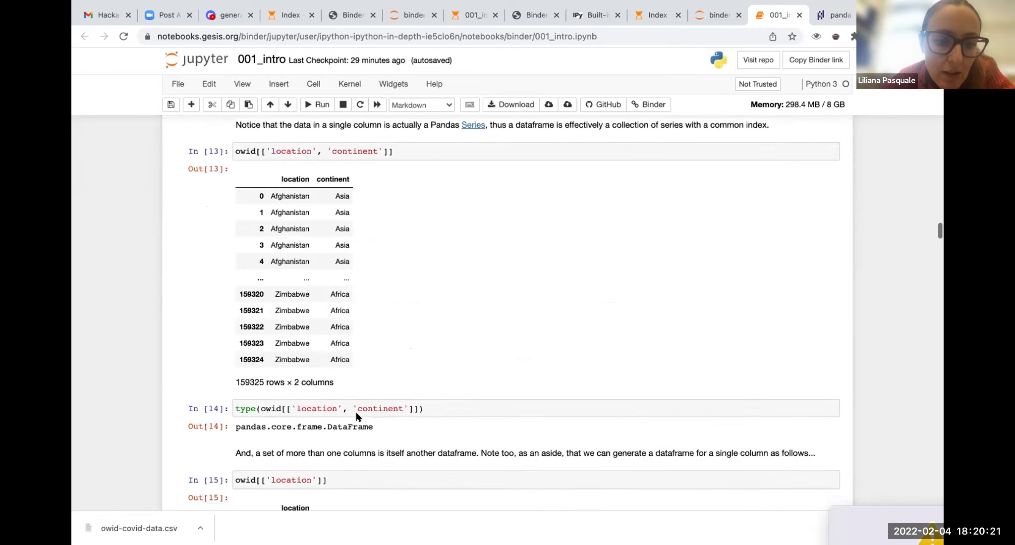
{"action": "scroll", "coordinate": [356, 416], "scroll_direction": "down", "scroll_amount": 15}
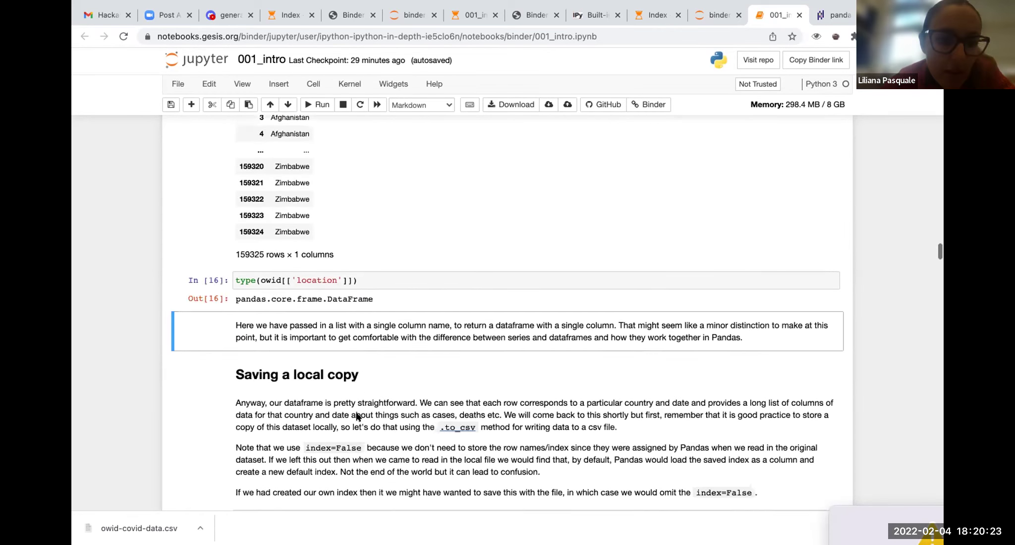
- Run the owid.to_csv(LOCAL_OWID_DATASET, index=False) cell to save the dataset locally without its row index
{"action": "scroll", "coordinate": [357, 417], "scroll_direction": "down", "scroll_amount": 4}
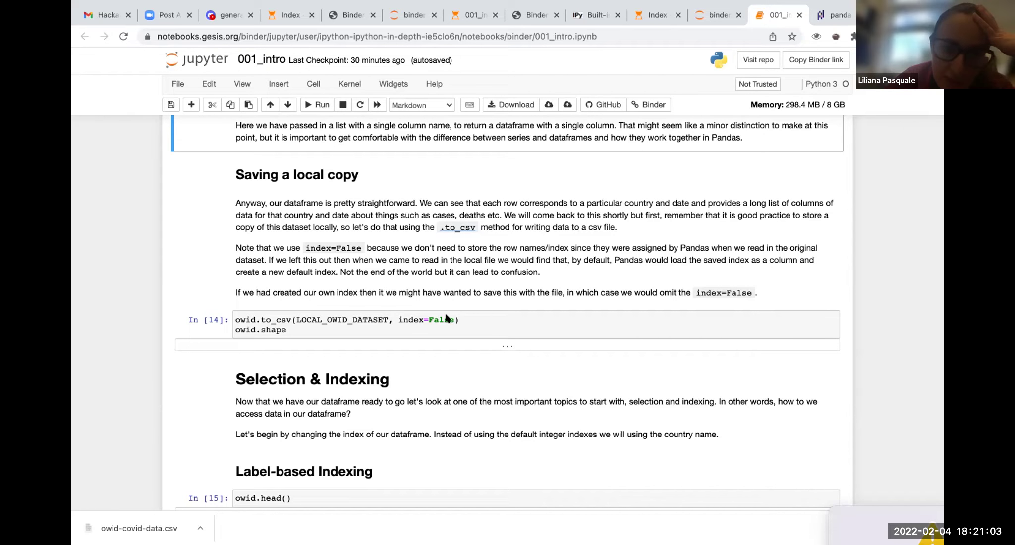
{"action": "left_click", "coordinate": [307, 330]}
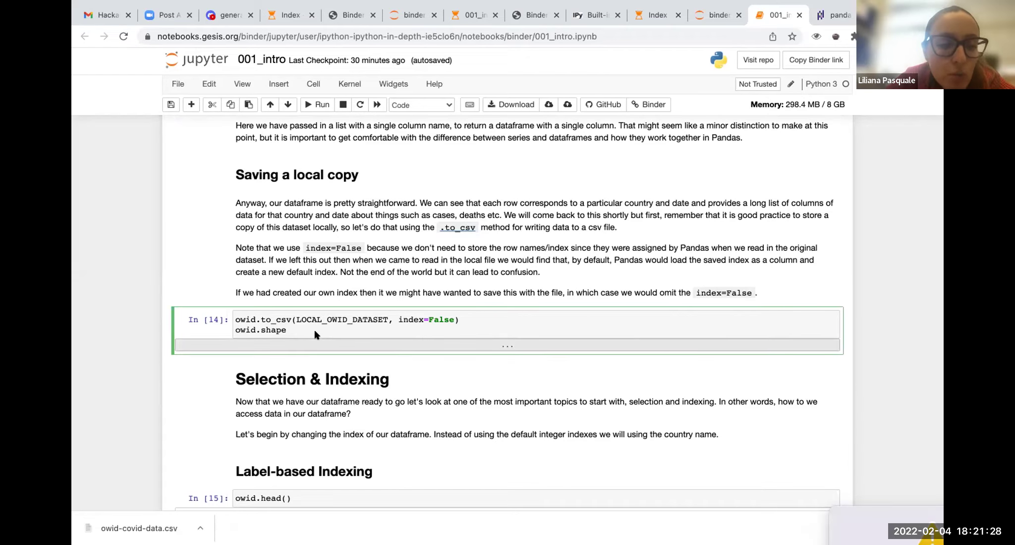
{"action": "left_click", "coordinate": [320, 105]}
{"action": "left_click", "coordinate": [287, 323]}
{"action": "left_click", "coordinate": [319, 105]}
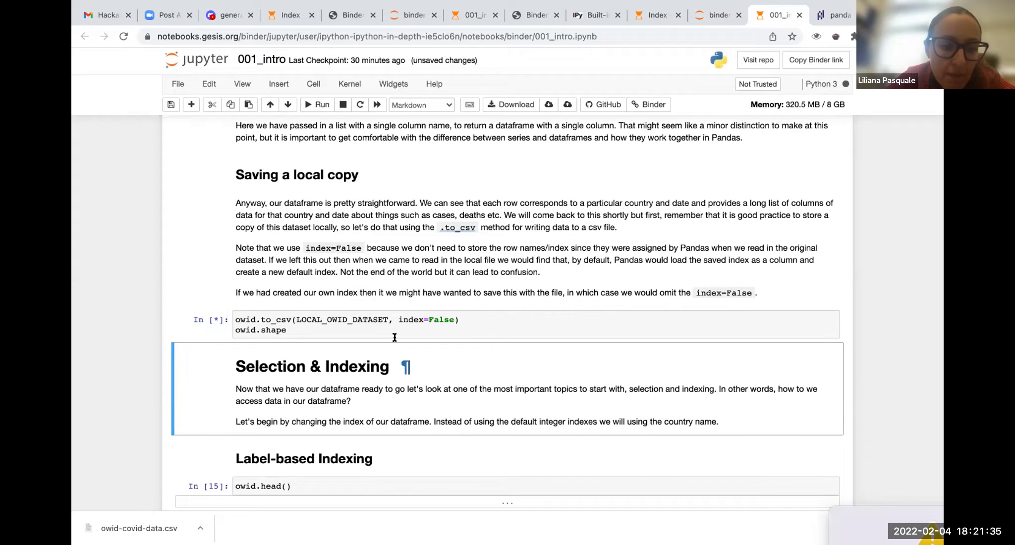
- Run the owid.head() cell under Label-based Indexing to display the first rows of the dataframe
{"action": "scroll", "coordinate": [391, 327], "scroll_direction": "down", "scroll_amount": 3}
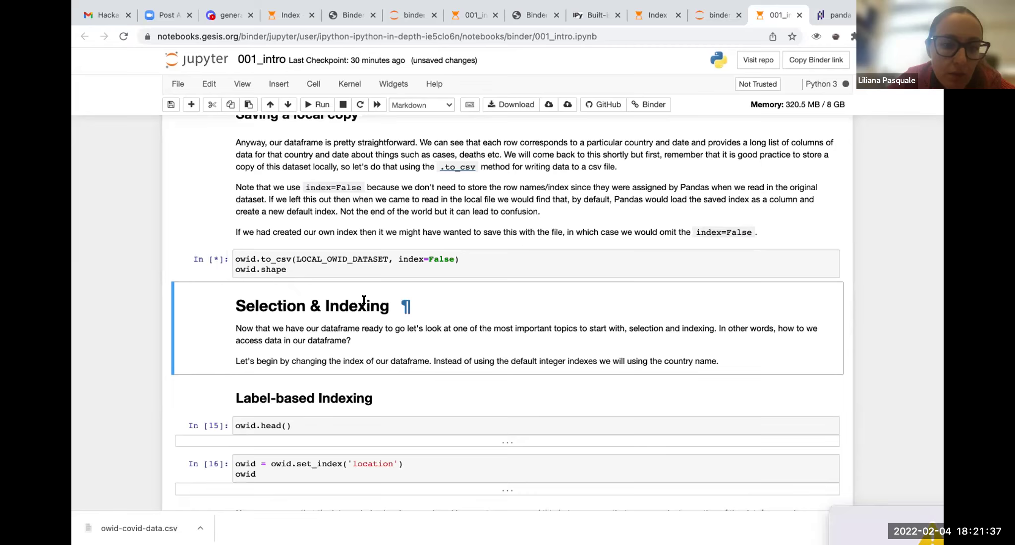
{"action": "scroll", "coordinate": [363, 300], "scroll_direction": "down", "scroll_amount": 3}
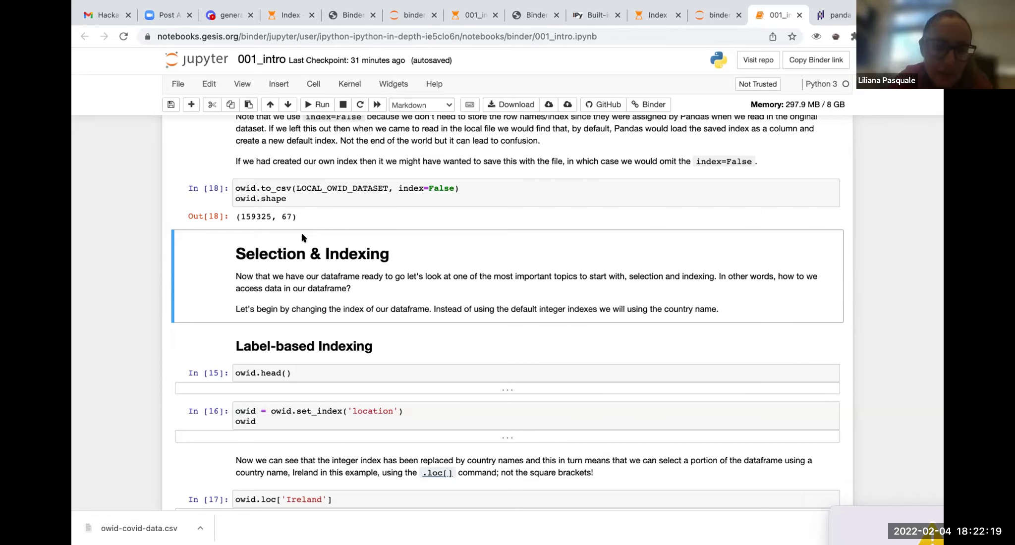
{"action": "scroll", "coordinate": [302, 238], "scroll_direction": "down", "scroll_amount": 3}
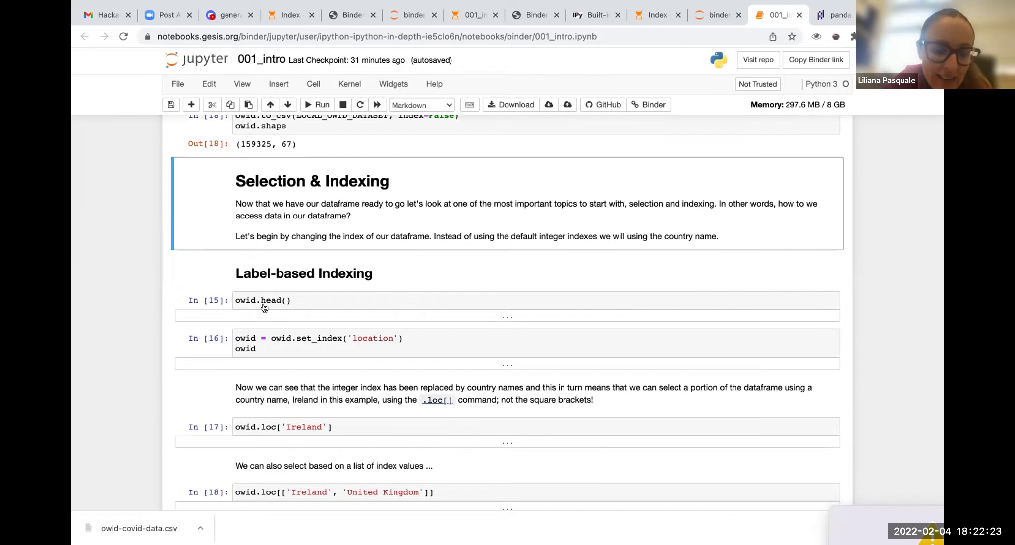
{"action": "left_click", "coordinate": [304, 300]}
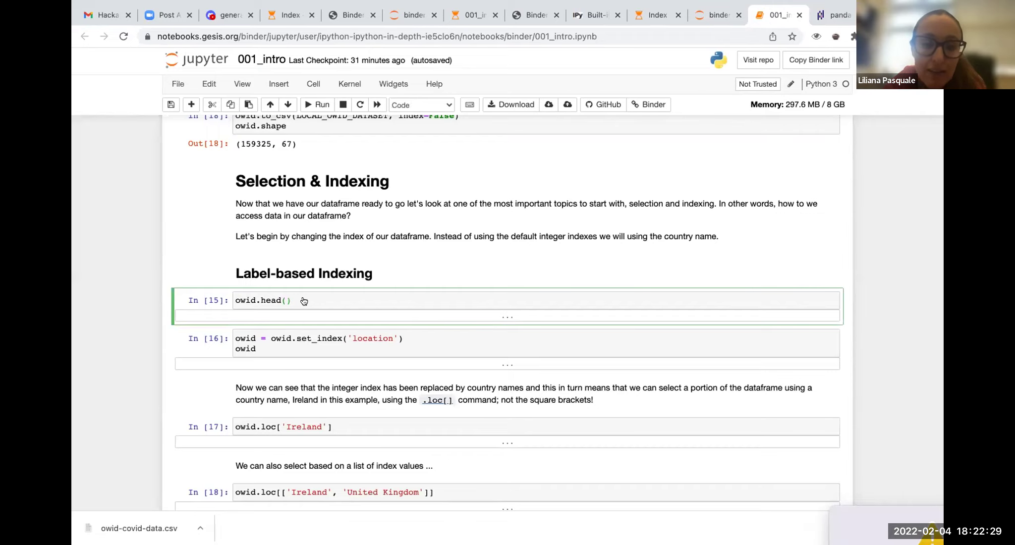
{"action": "left_click", "coordinate": [320, 106]}
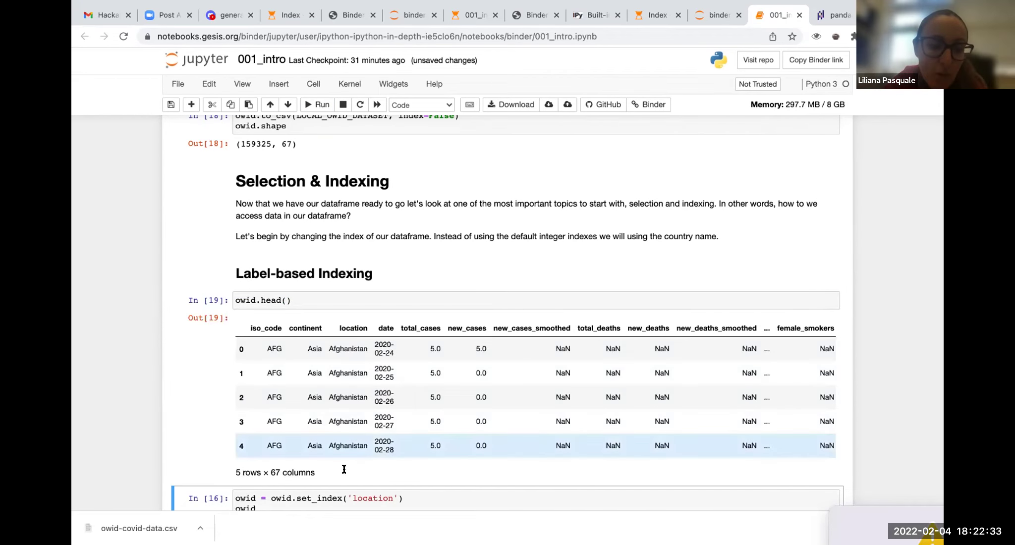
- Run the owid.set_index('location') cell to replace the default integer index with country names
{"action": "scroll", "coordinate": [344, 469], "scroll_direction": "down", "scroll_amount": 5}
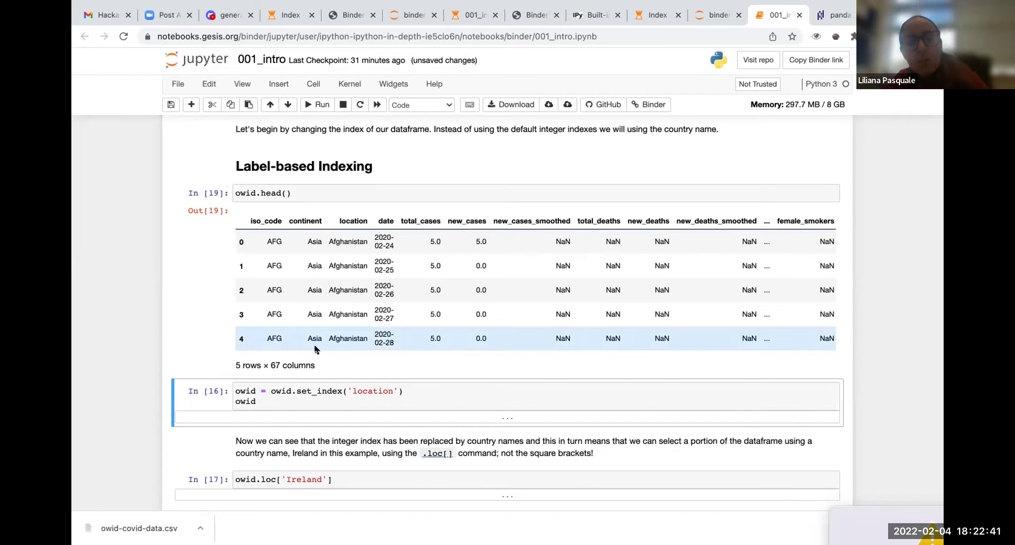
{"action": "scroll", "coordinate": [337, 315], "scroll_direction": "down", "scroll_amount": 2}
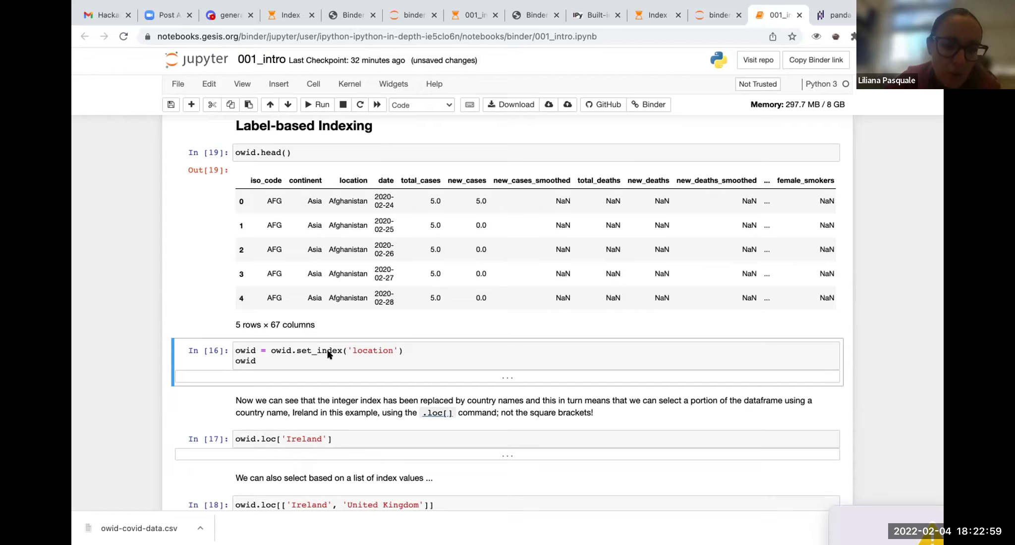
{"action": "left_click", "coordinate": [279, 359]}
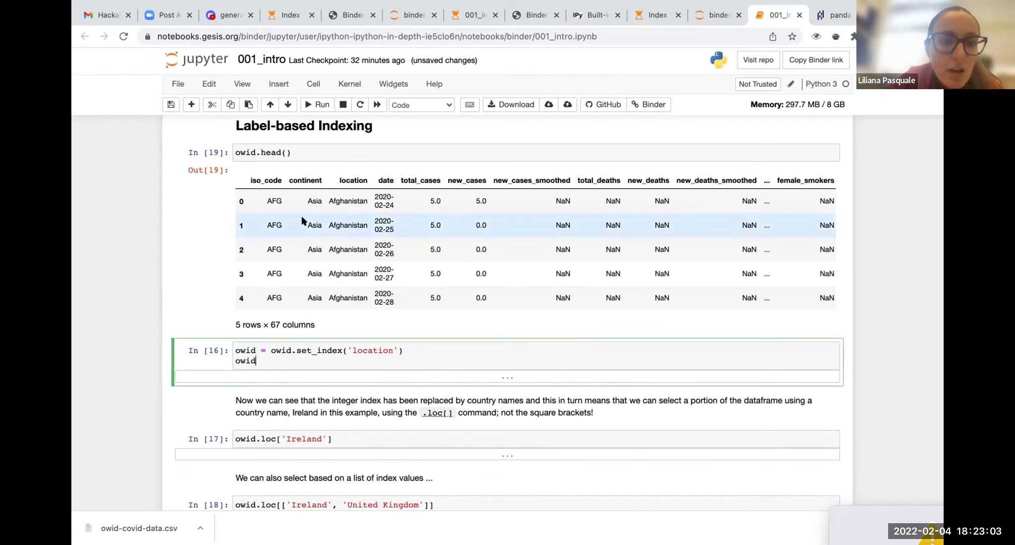
{"action": "left_click", "coordinate": [311, 103]}
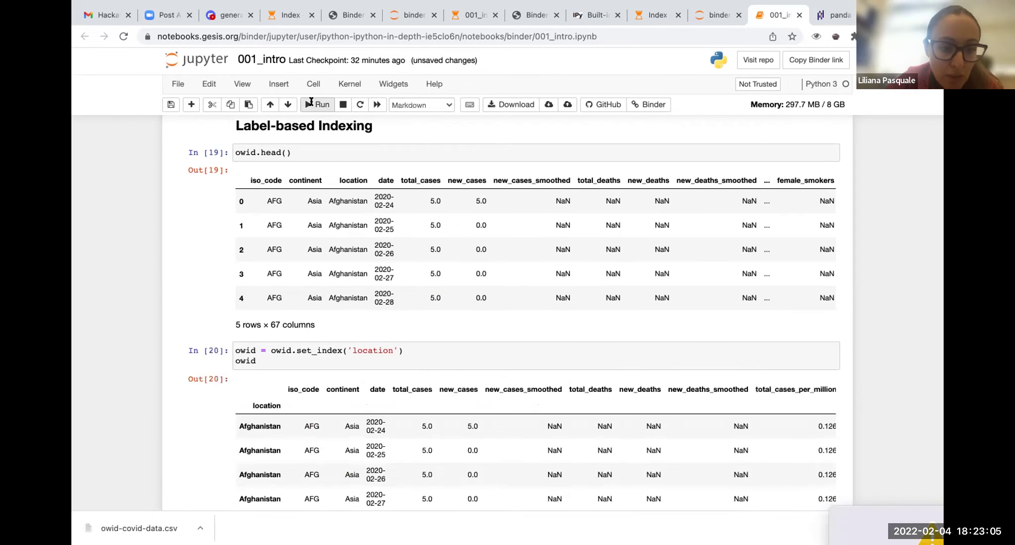
- Examine the re-indexed dataframe output, comparing its location index and column count with the owid.head() table above
{"action": "scroll", "coordinate": [418, 407], "scroll_direction": "down", "scroll_amount": 3}
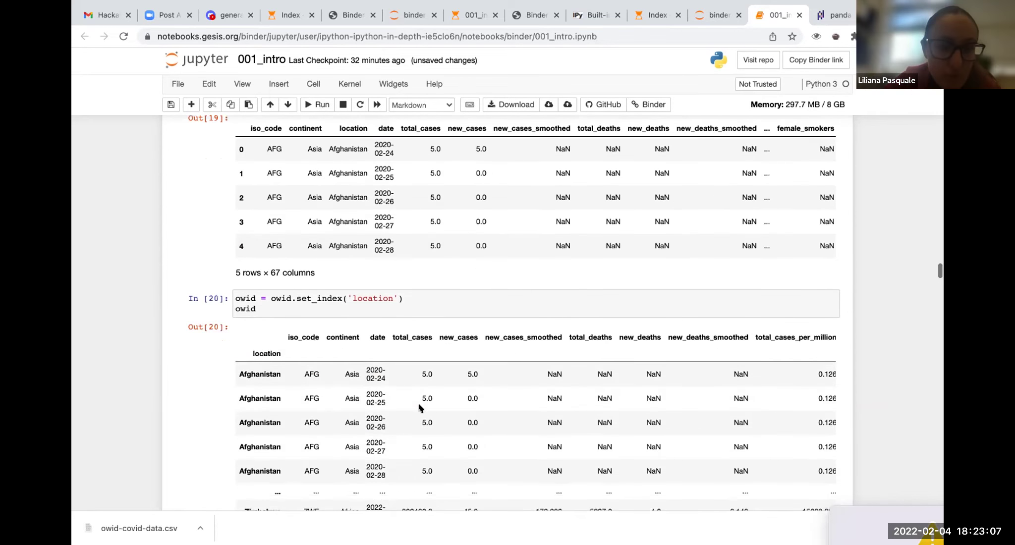
{"action": "scroll", "coordinate": [419, 408], "scroll_direction": "down", "scroll_amount": 7}
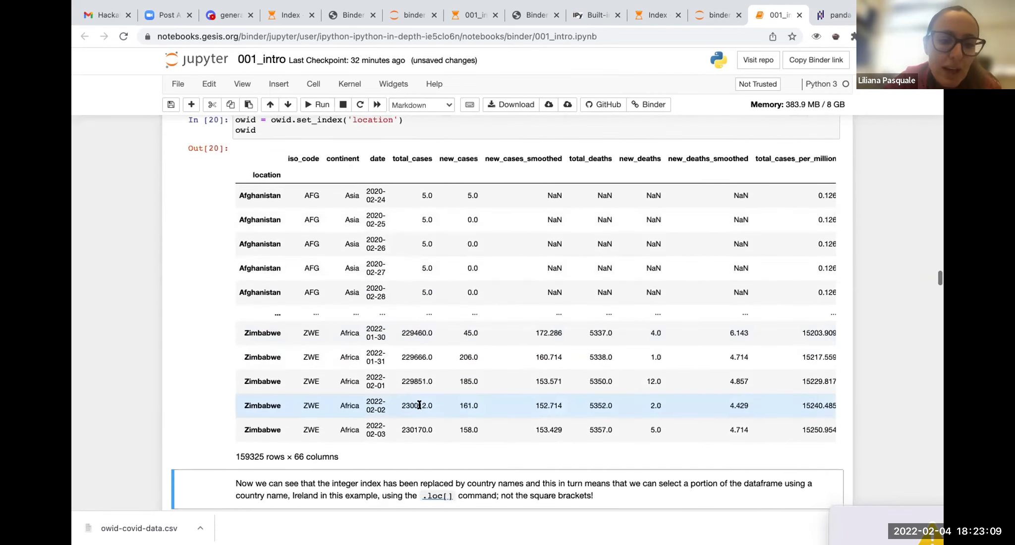
{"action": "scroll", "coordinate": [418, 405], "scroll_direction": "up", "scroll_amount": 3}
{"action": "scroll", "coordinate": [377, 297], "scroll_direction": "up", "scroll_amount": 1}
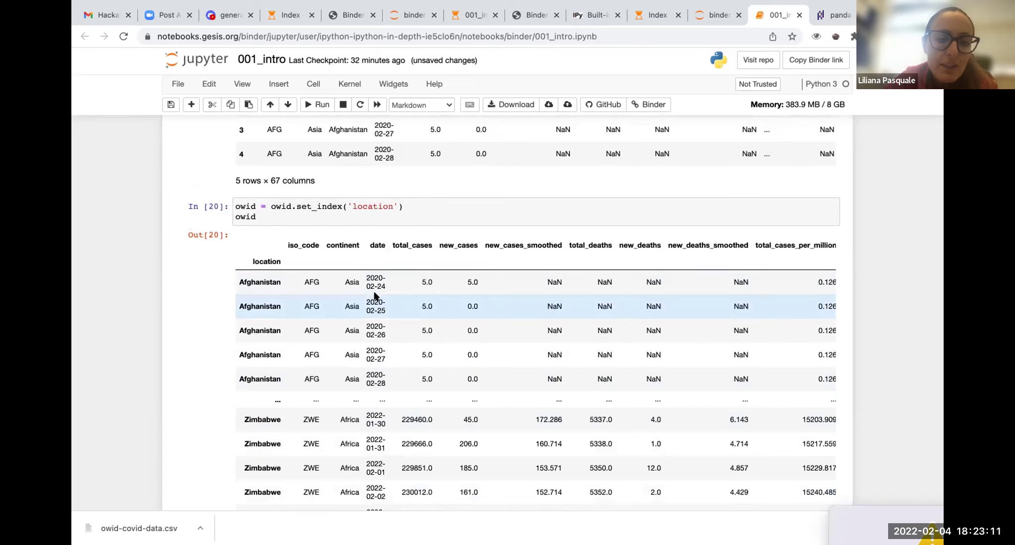
{"action": "scroll", "coordinate": [460, 306], "scroll_direction": "down", "scroll_amount": 1}
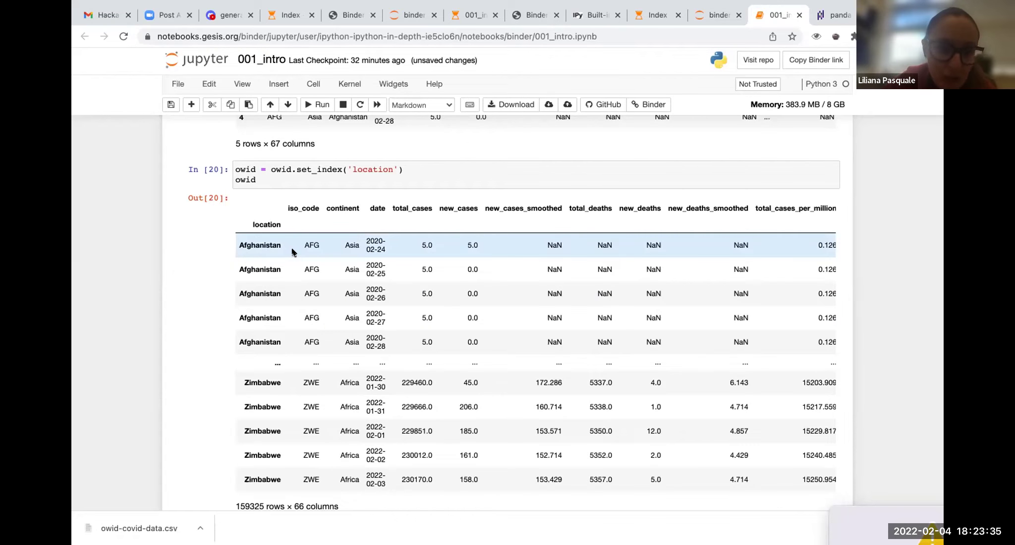
{"action": "scroll", "coordinate": [292, 253], "scroll_direction": "down", "scroll_amount": 5}
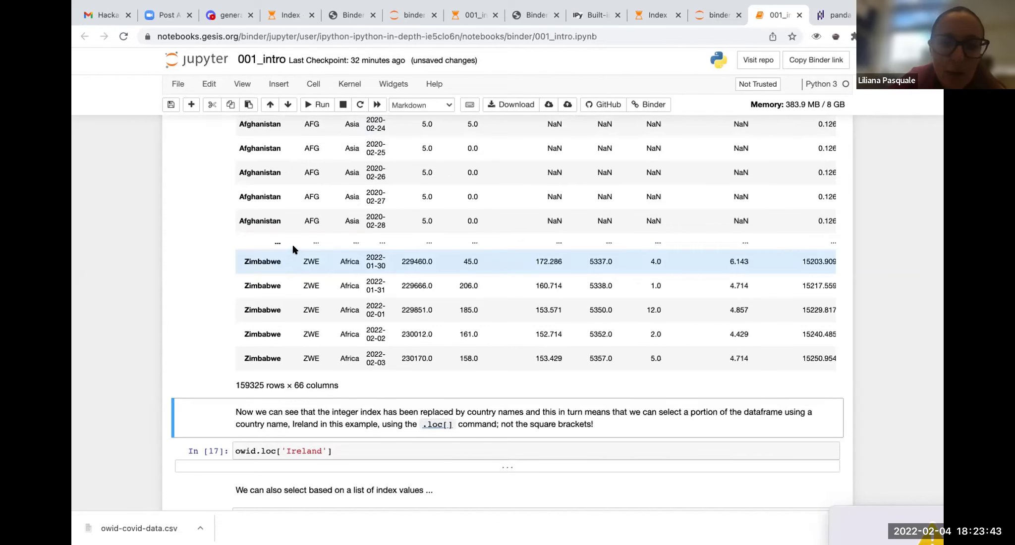
{"action": "scroll", "coordinate": [288, 250], "scroll_direction": "up", "scroll_amount": 2}
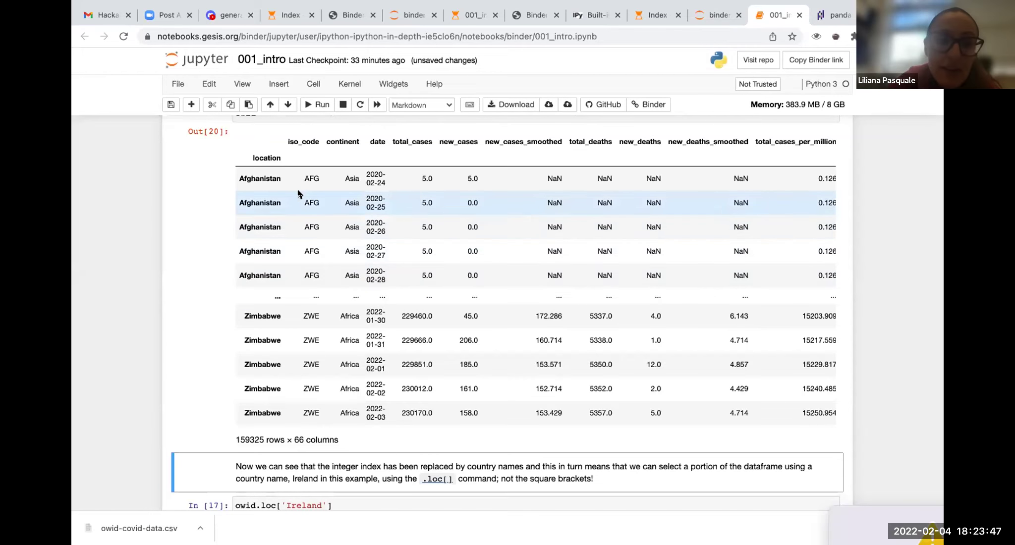
{"action": "scroll", "coordinate": [285, 196], "scroll_direction": "up", "scroll_amount": 3}
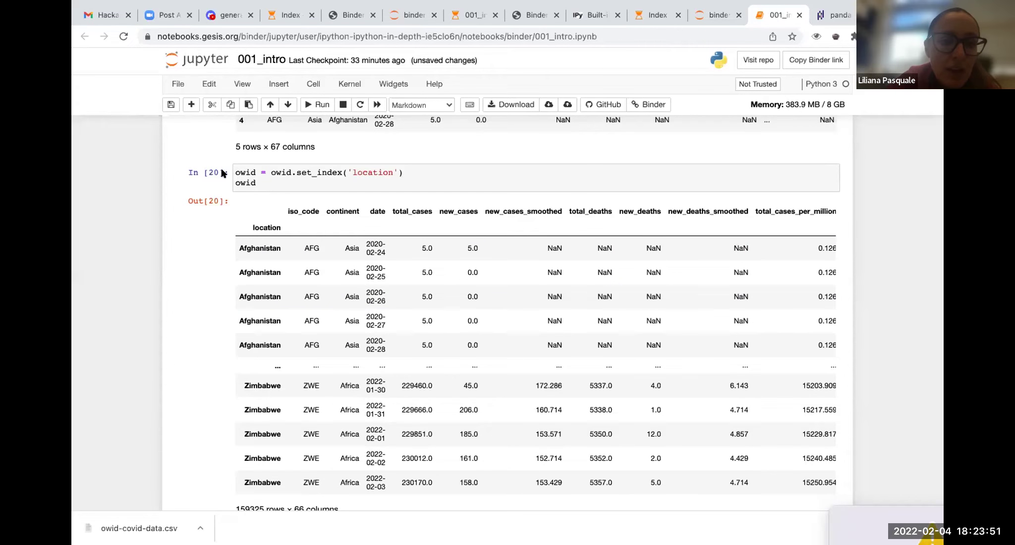
{"action": "scroll", "coordinate": [309, 185], "scroll_direction": "up", "scroll_amount": 2}
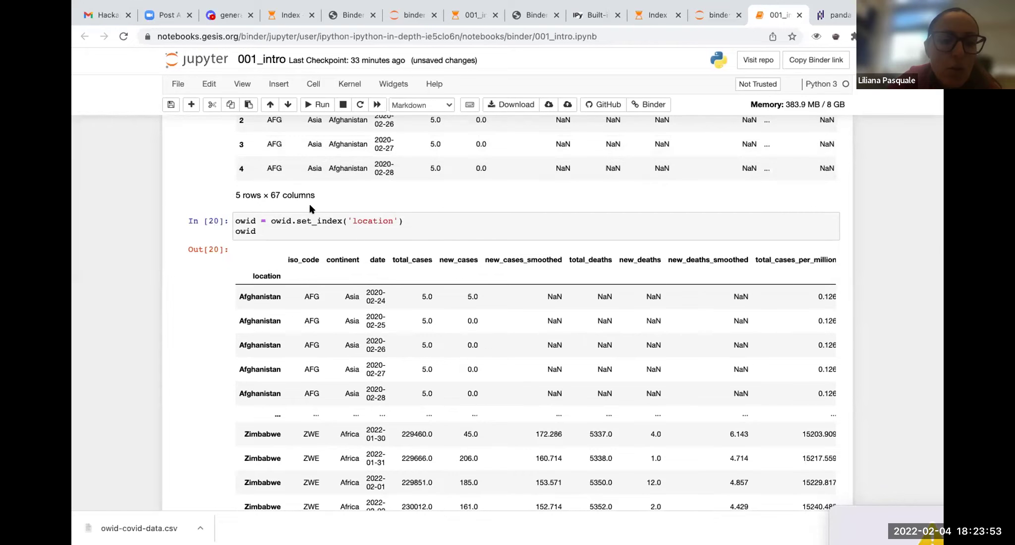